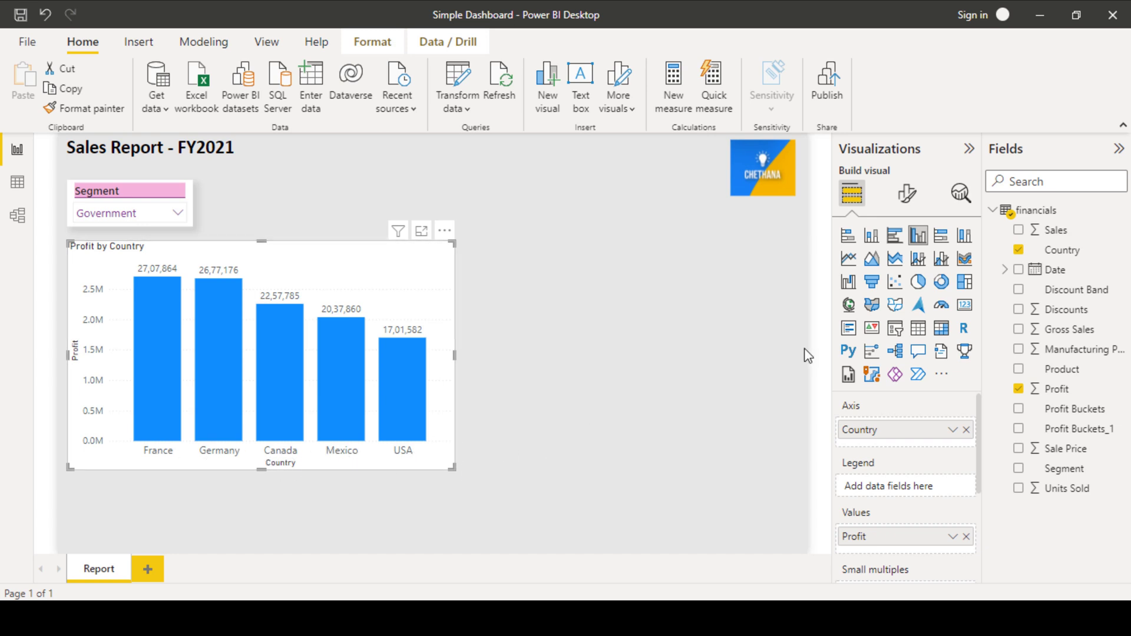
- Switch the Visualizations pane to Format visual for the selected Profit by Country chart
left_click(907, 193)
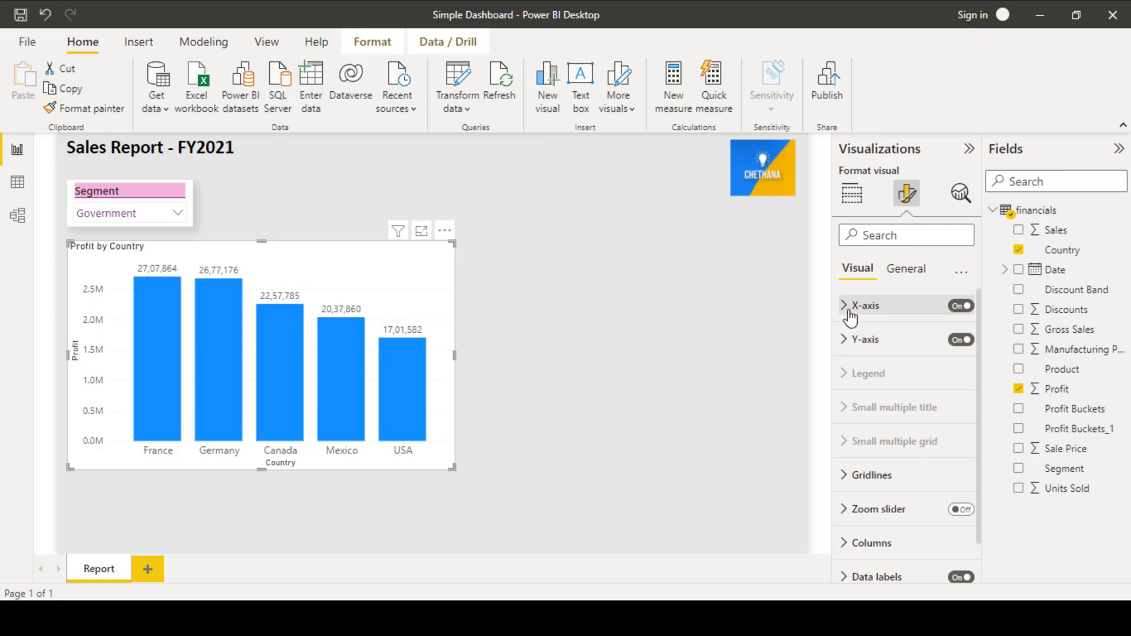
- Make the X-axis country labels bold and purple
left_click(848, 313)
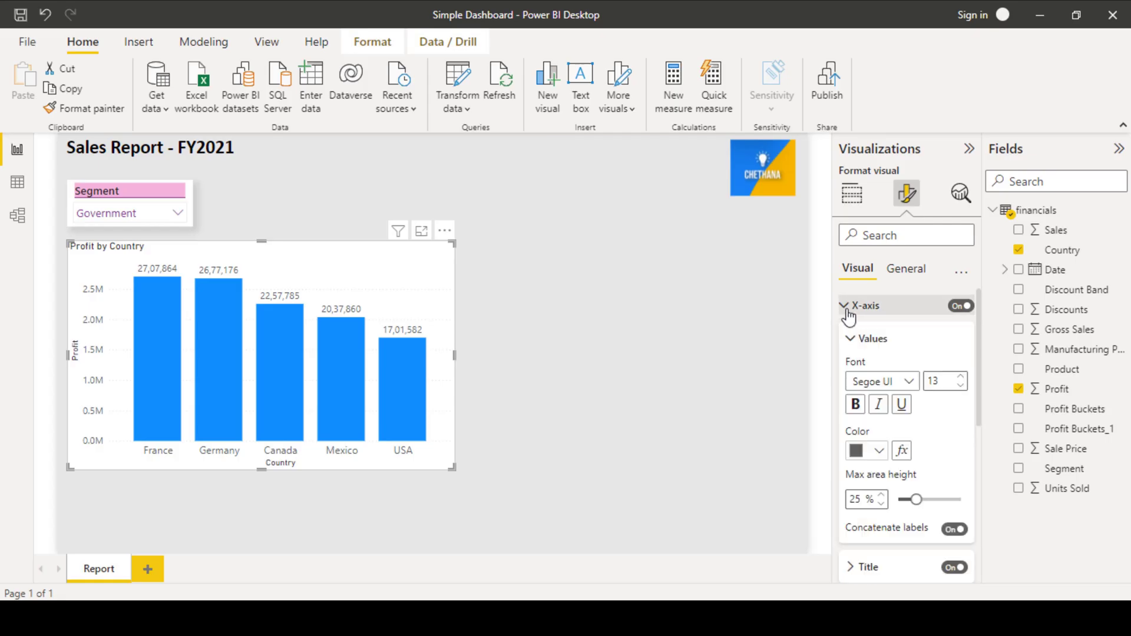
left_click(855, 404)
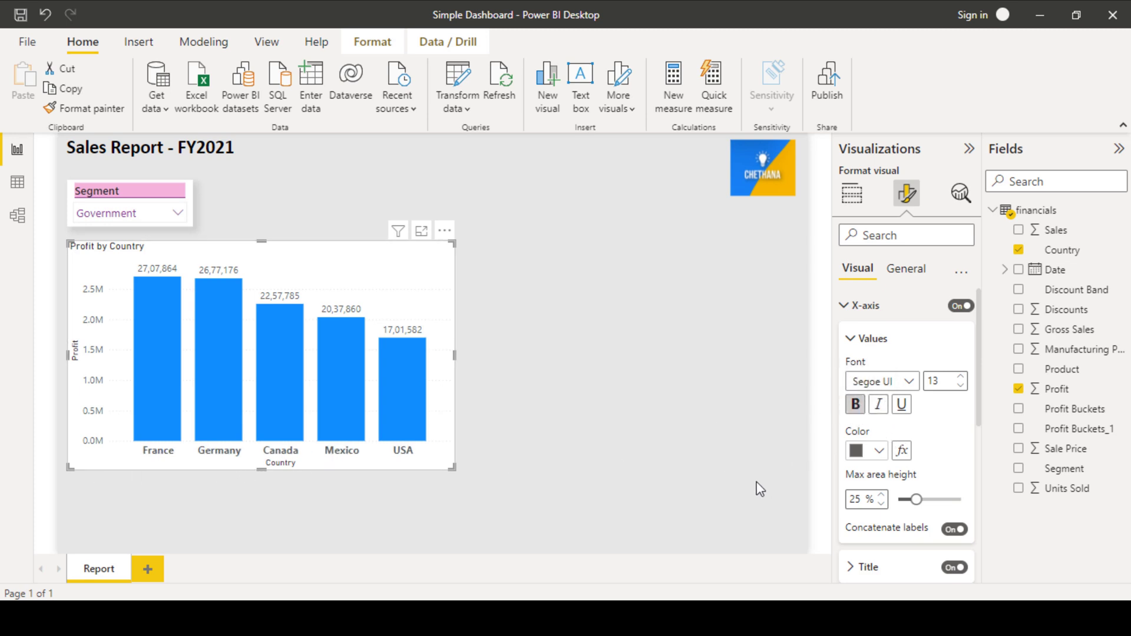
left_click(879, 452)
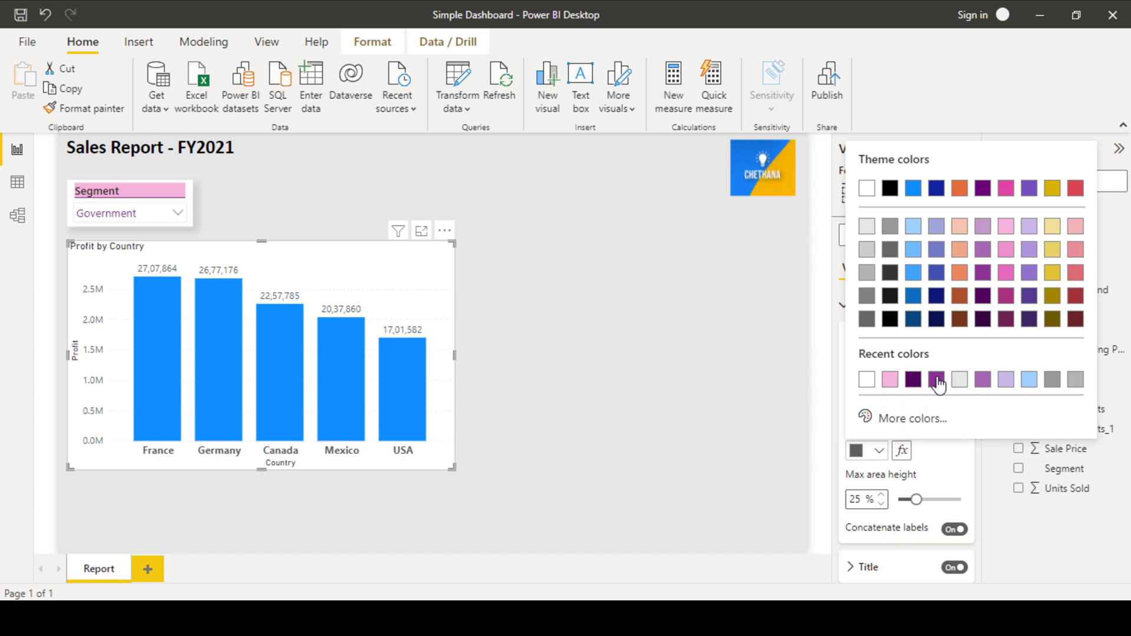
left_click(982, 272)
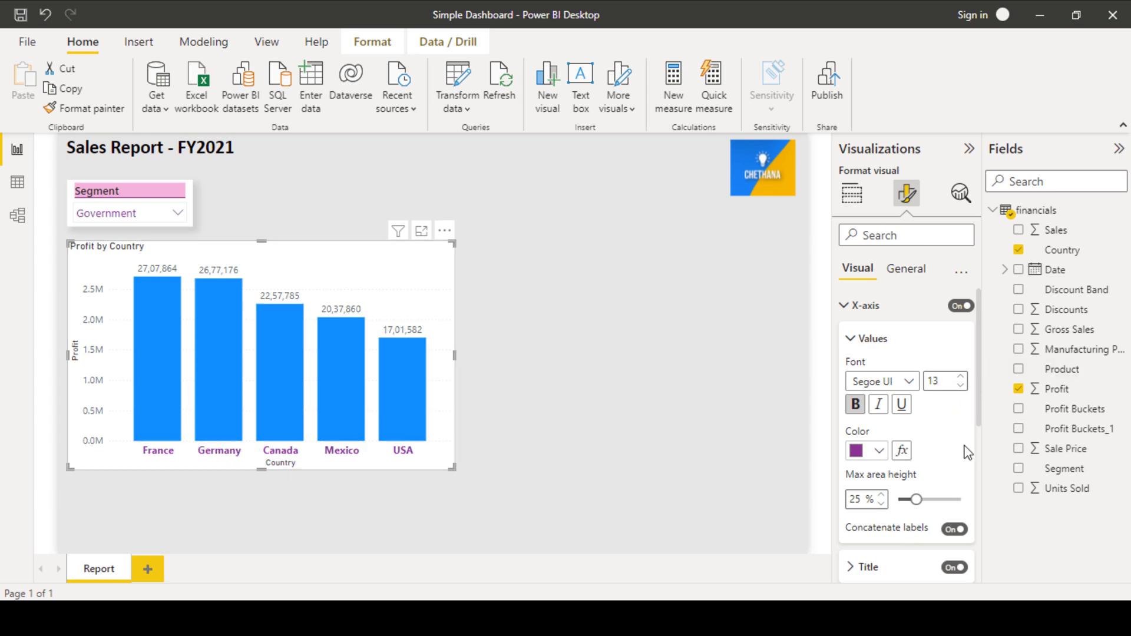
scroll(966, 452, "down", 3)
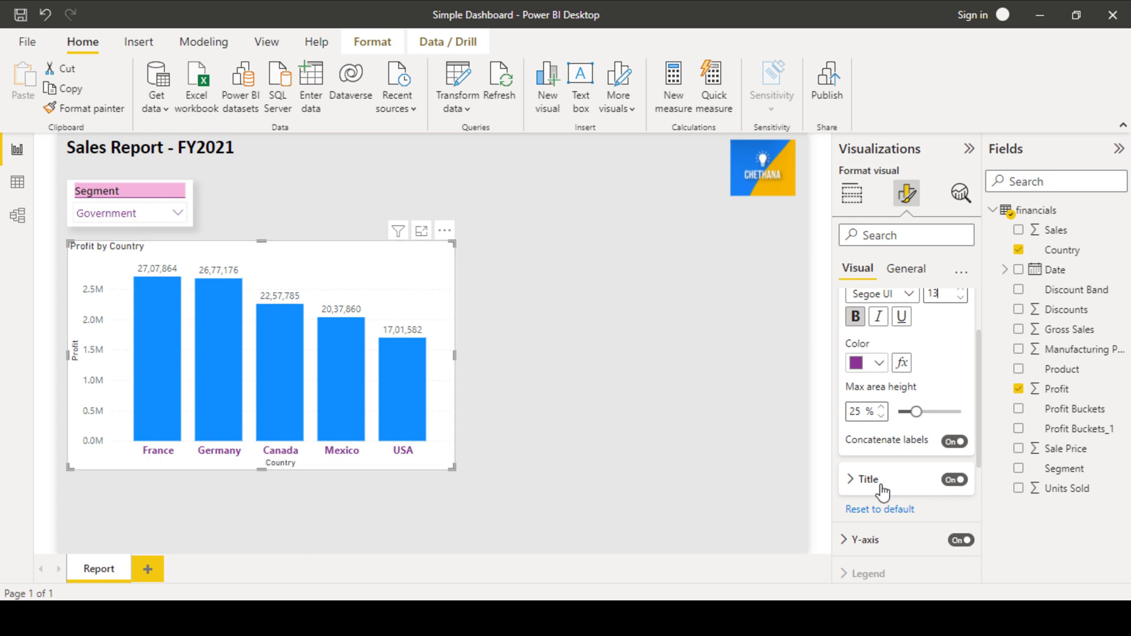
- Scroll through the X-axis formatting settings to reach the Title option
scroll(940, 356, "up", 3)
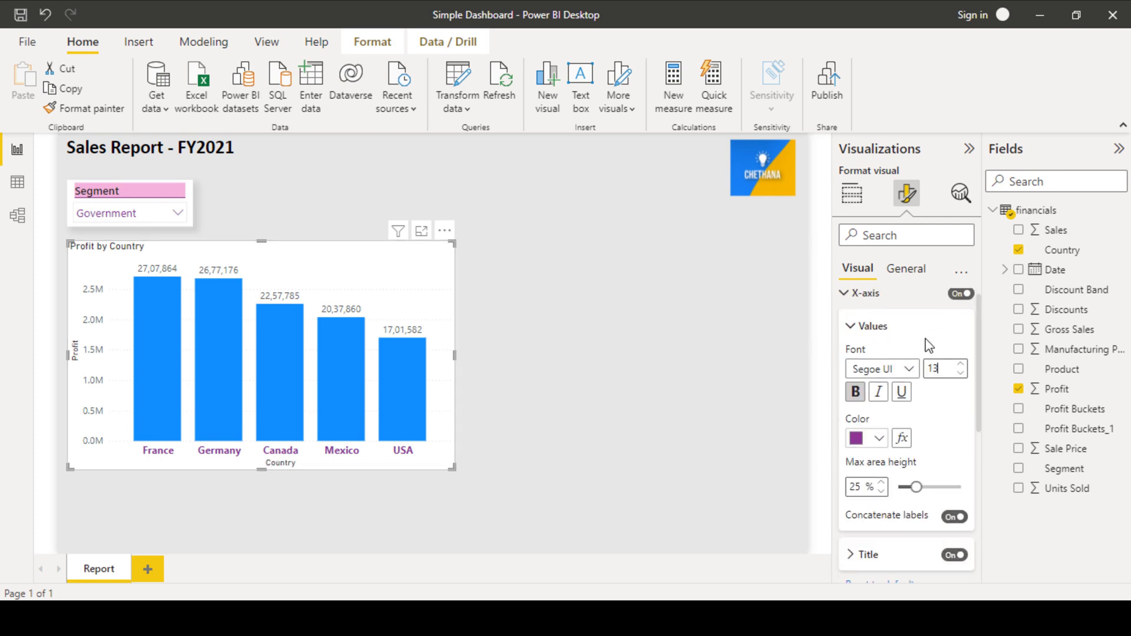
scroll(899, 436, "down", 5)
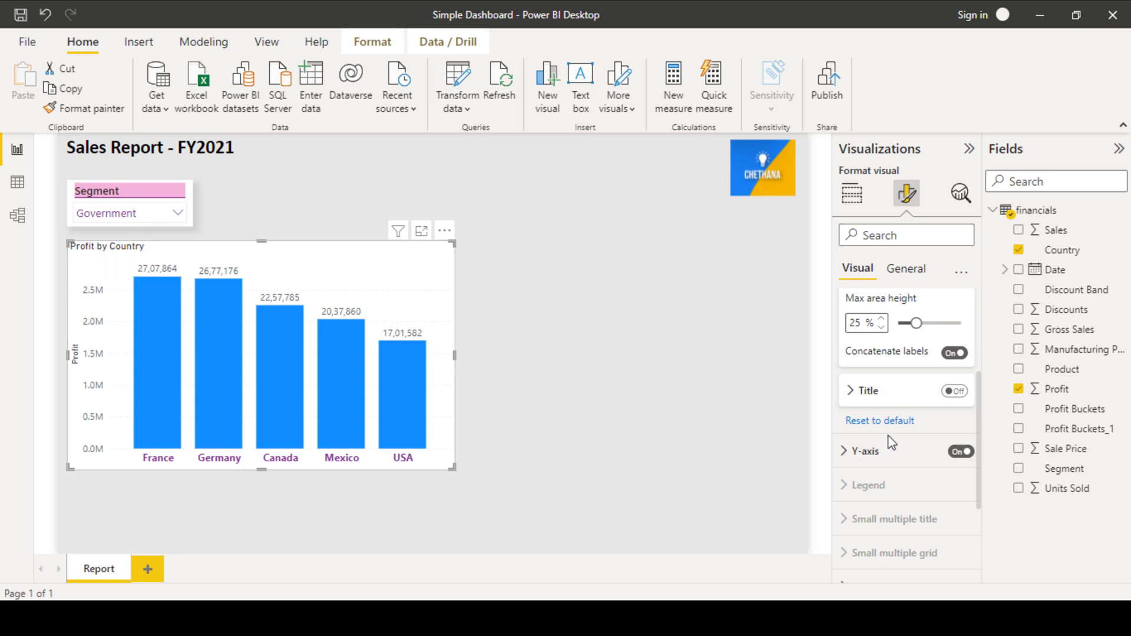
scroll(881, 420, "up", 3)
- Turn off the Y-axis Profit title and hide the Y-axis entirely
left_click(845, 306)
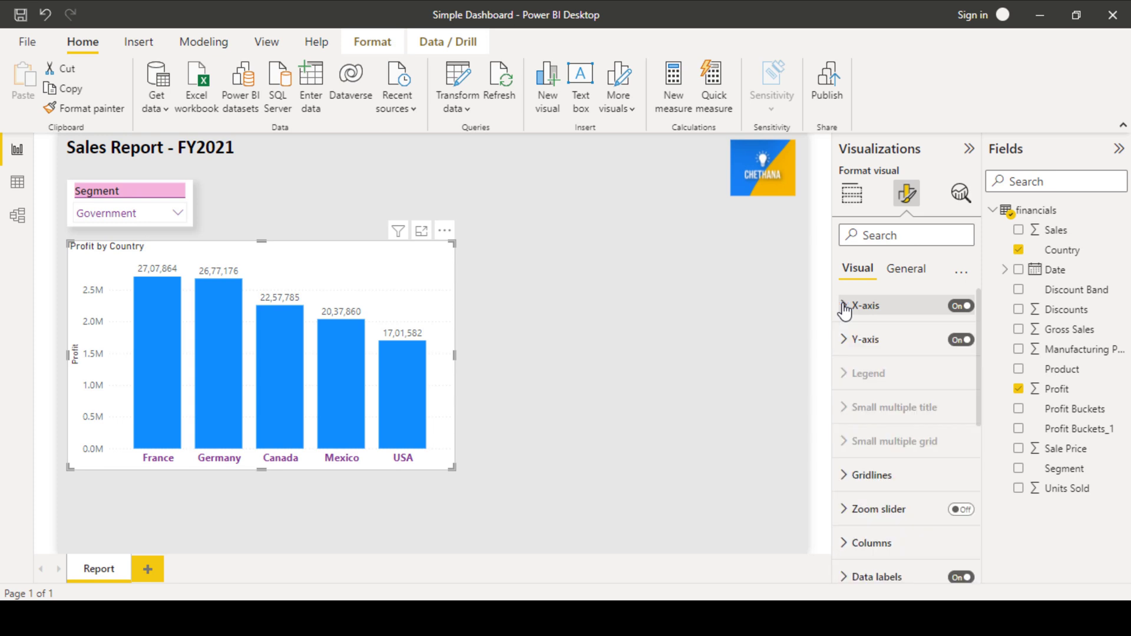
left_click(846, 341)
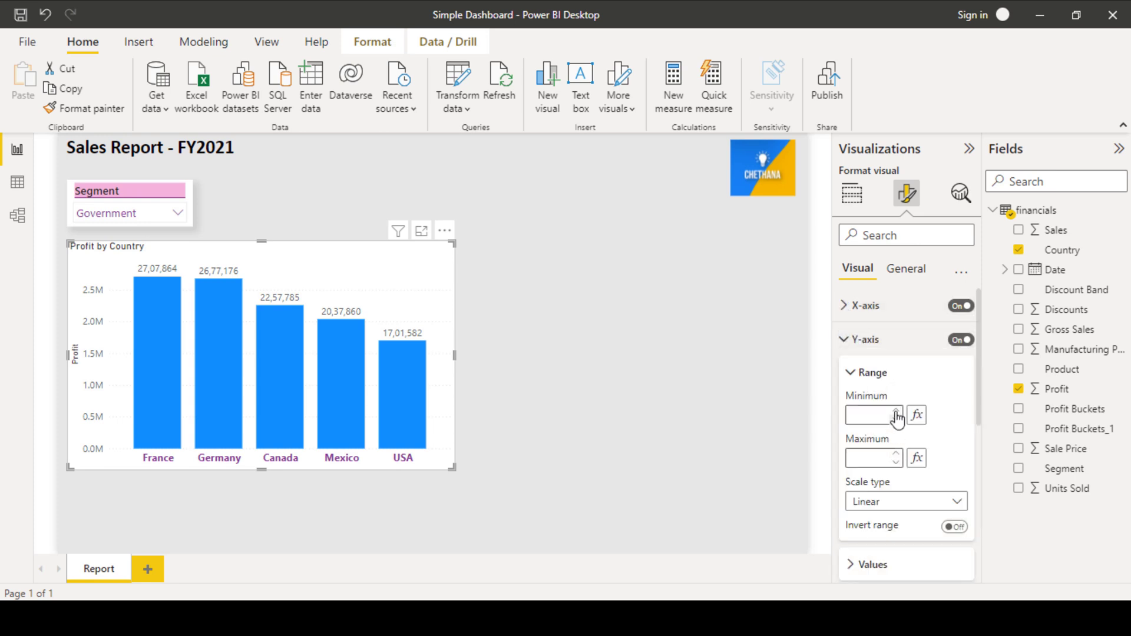
scroll(919, 400, "down", 2)
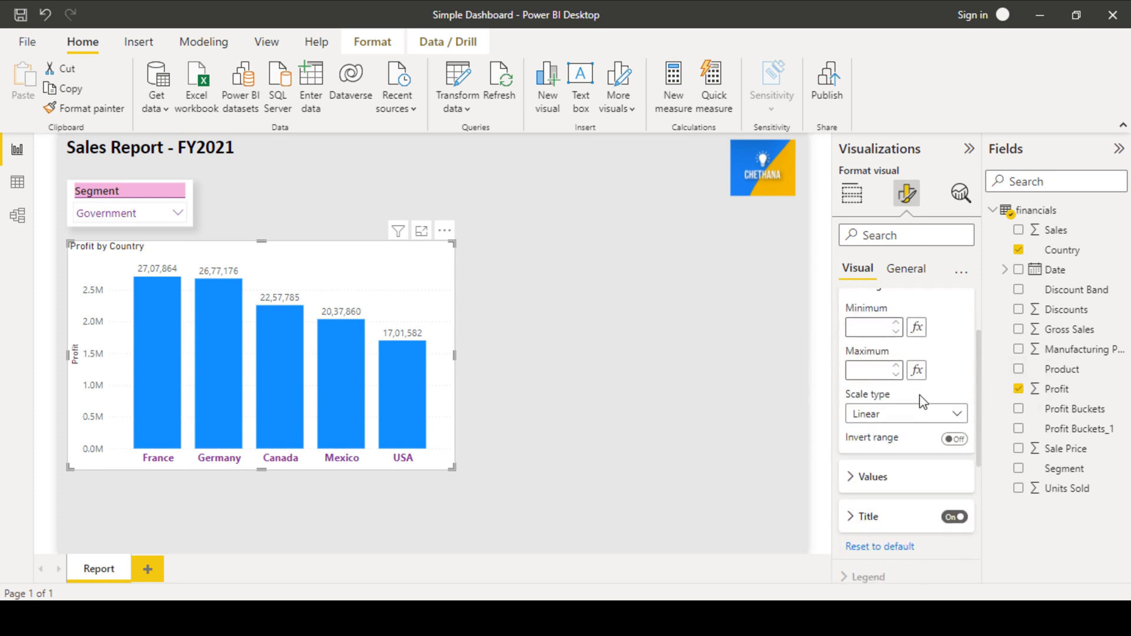
scroll(931, 424, "down", 1)
left_click(954, 473)
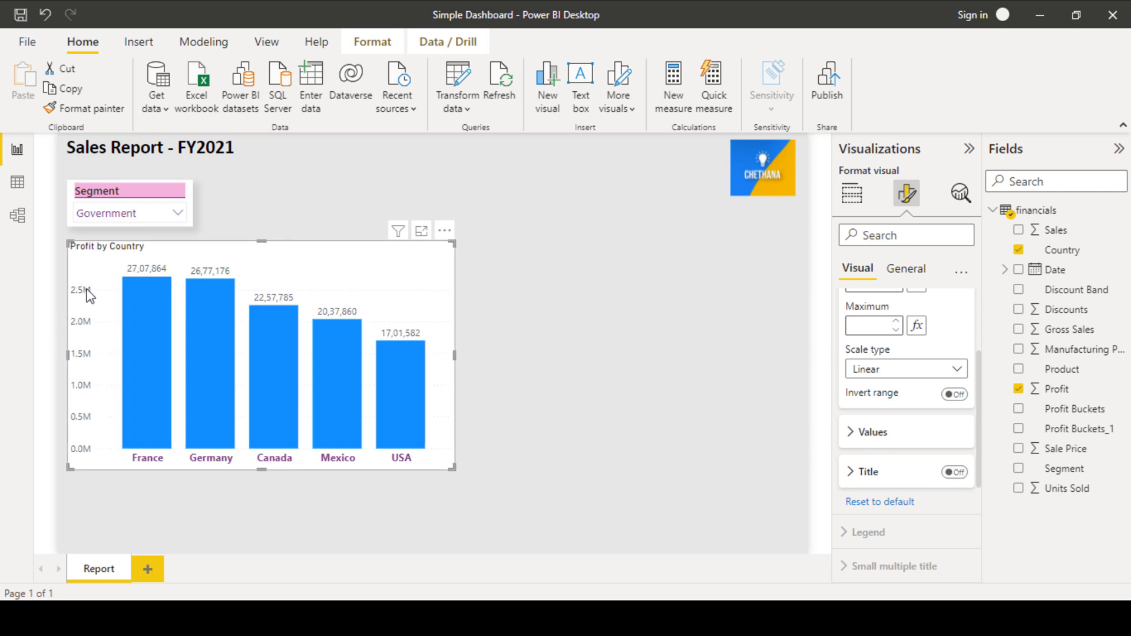
scroll(936, 412, "up", 3)
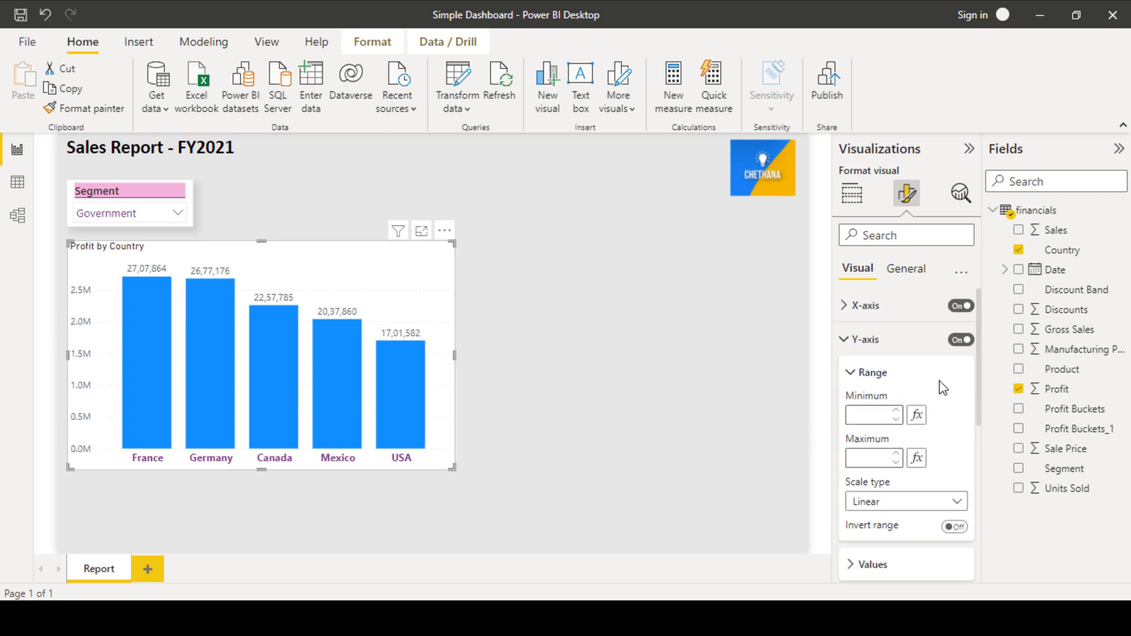
left_click(953, 345)
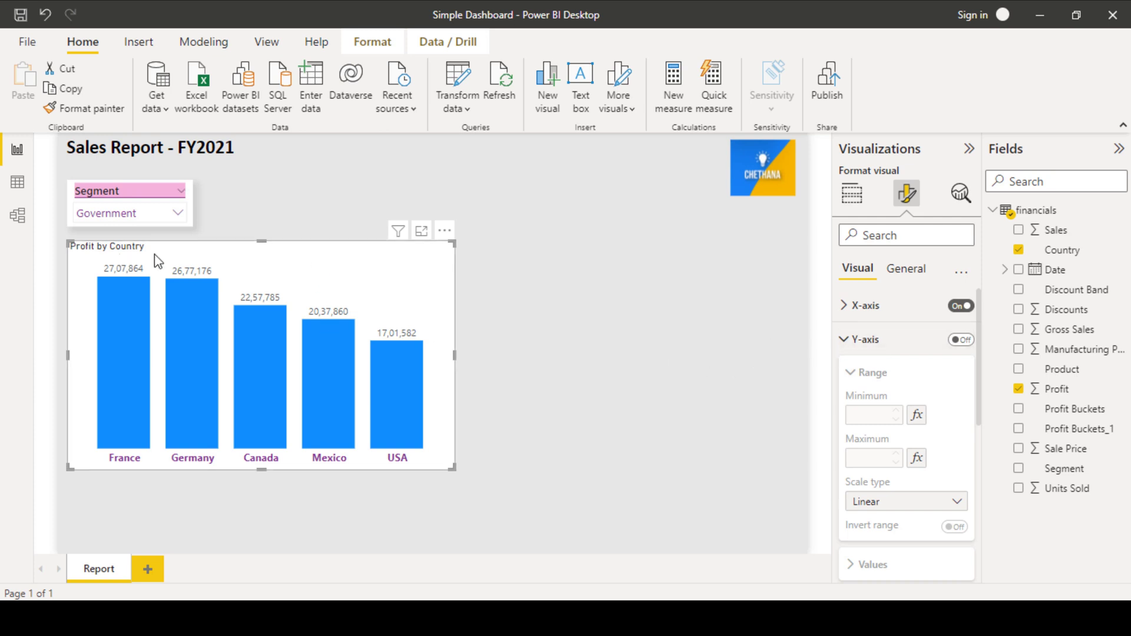
- Set the chart title font to bold Segoe UI with center horizontal alignment
left_click(904, 272)
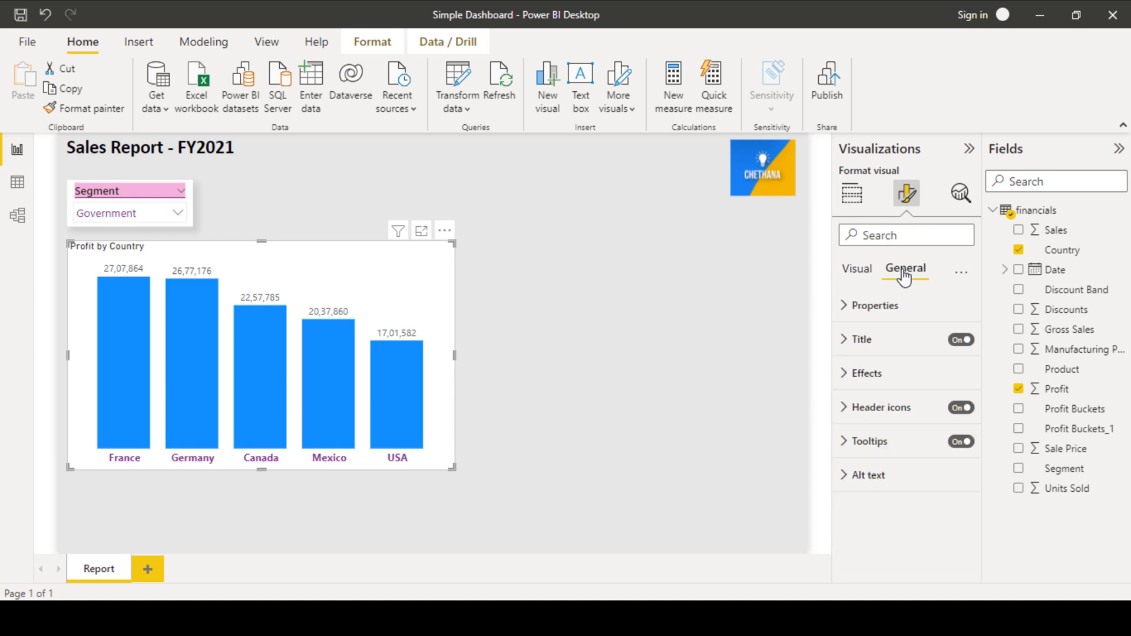
left_click(850, 340)
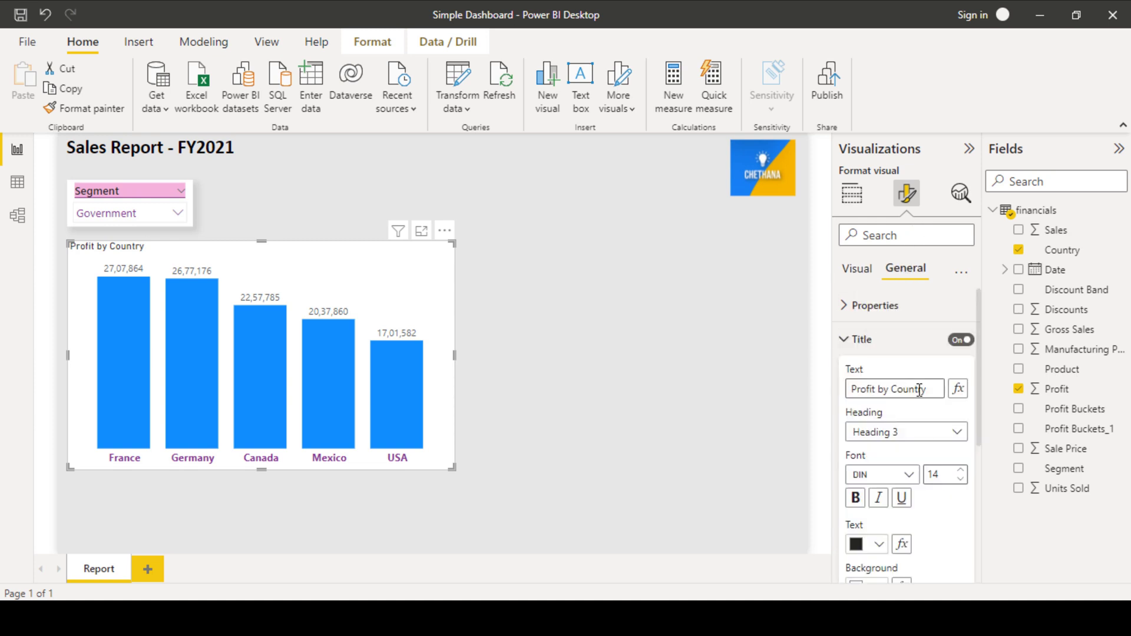
left_click(904, 476)
scroll(911, 450, "down", 3)
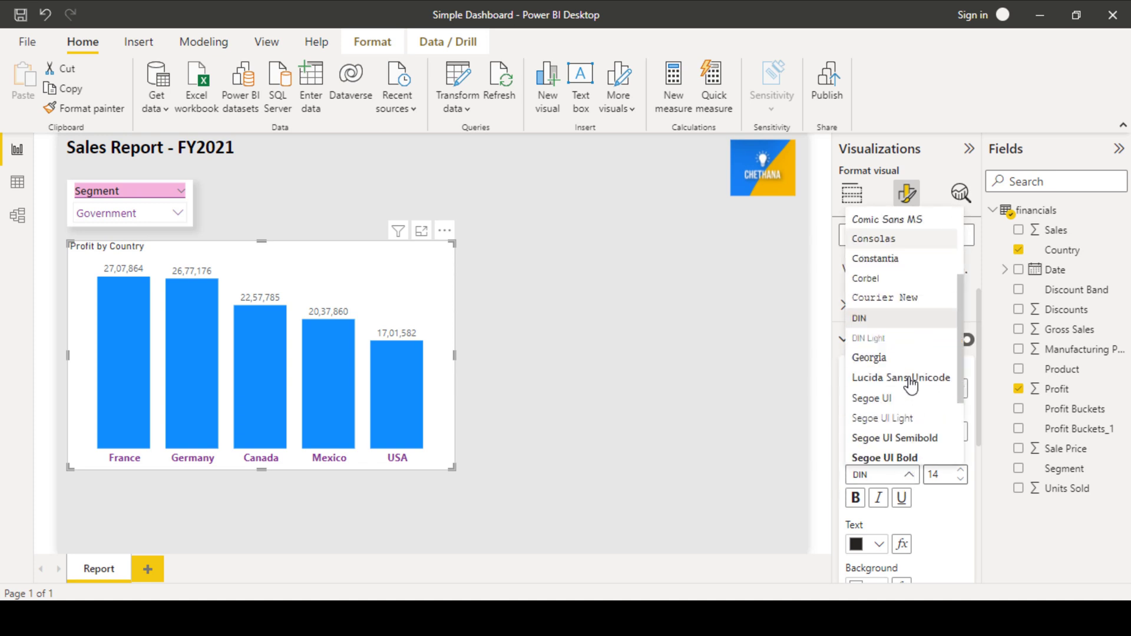
left_click(884, 395)
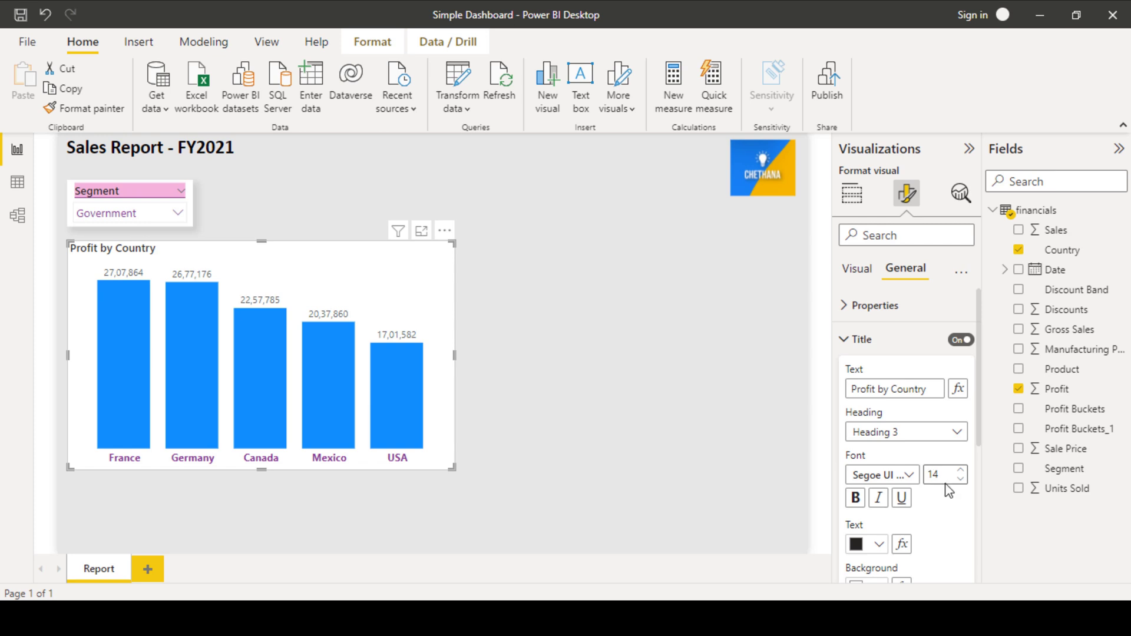
left_click(855, 500)
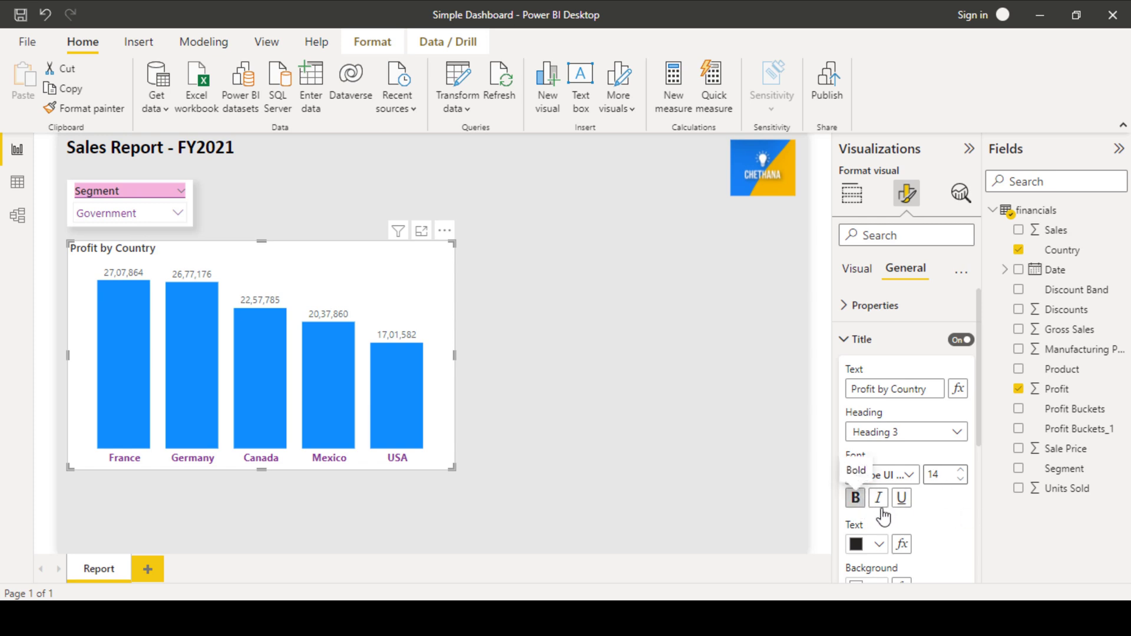
scroll(947, 525, "down", 3)
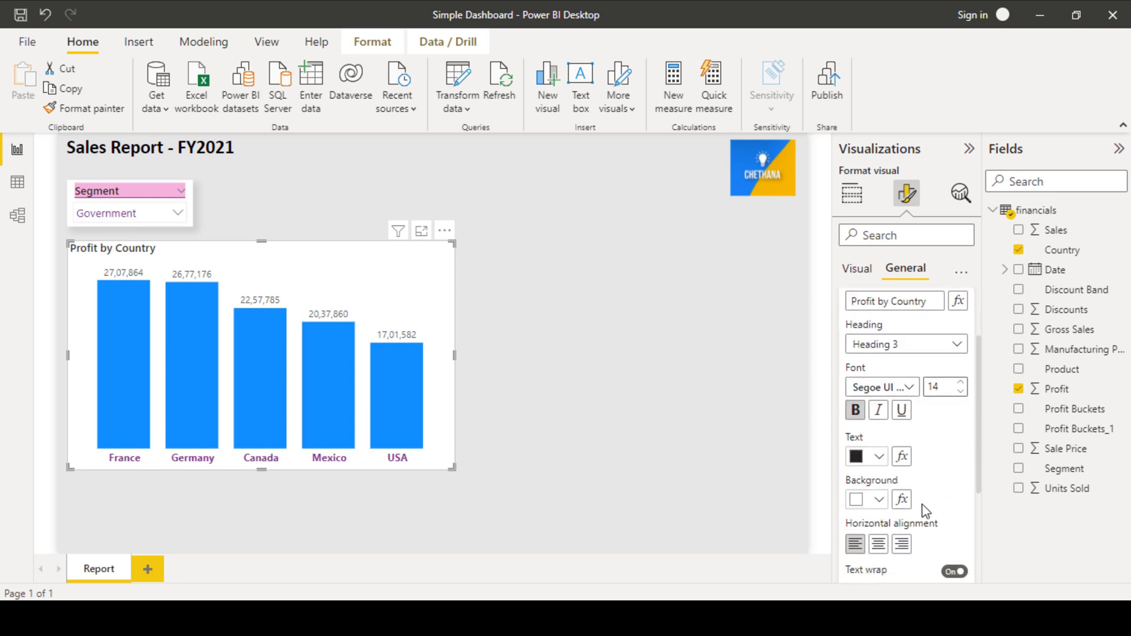
left_click(879, 544)
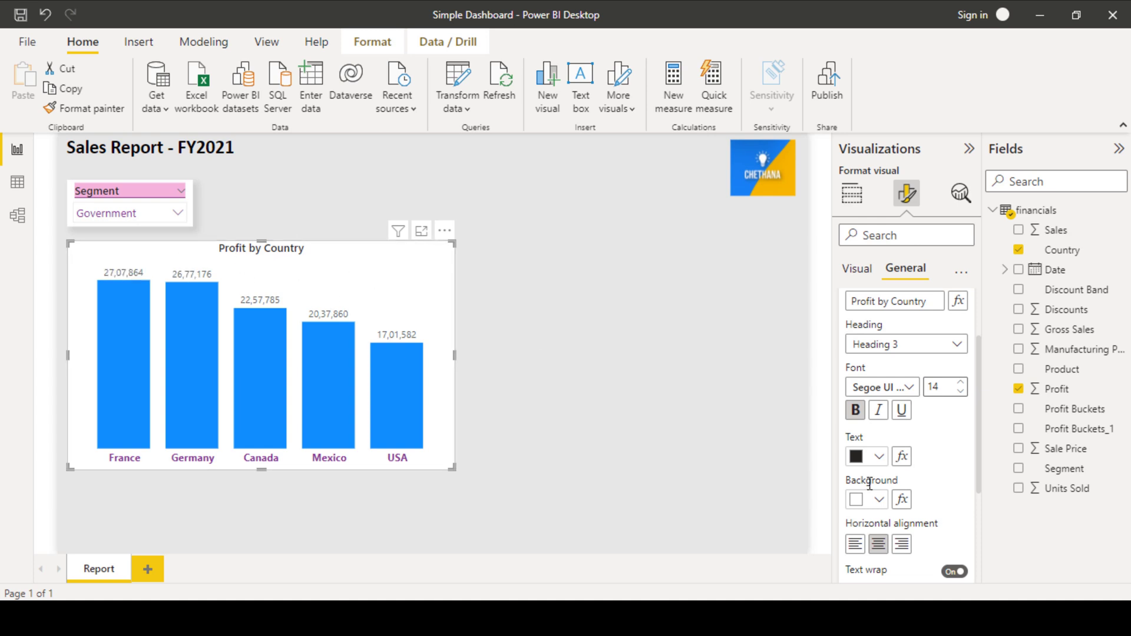
- Change the chart title text colour to light pink
left_click(877, 457)
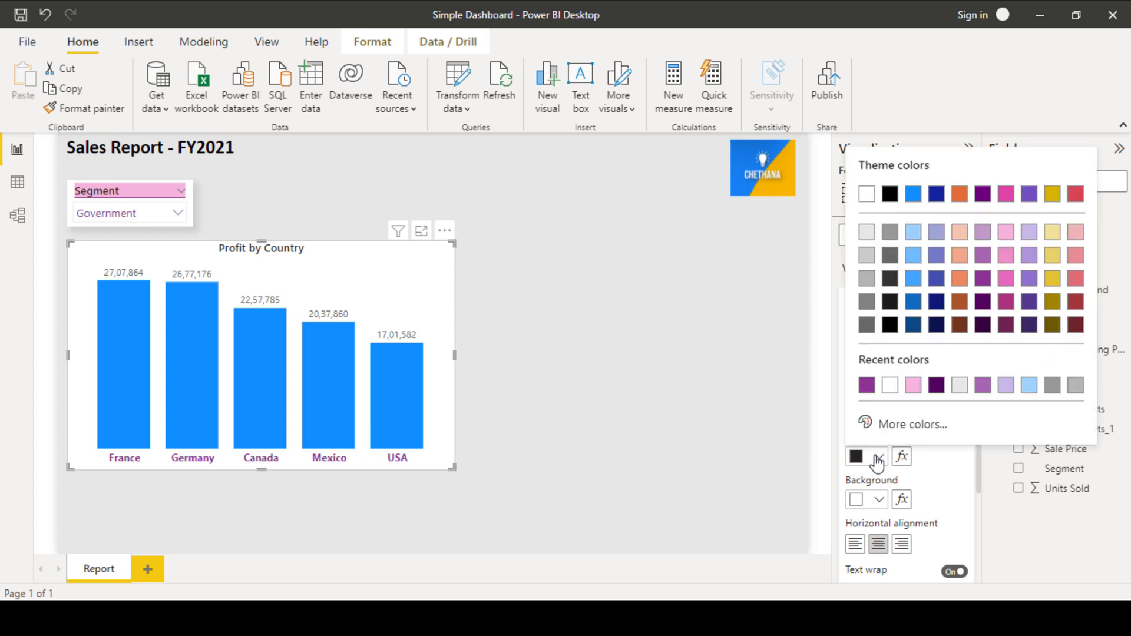
left_click(866, 386)
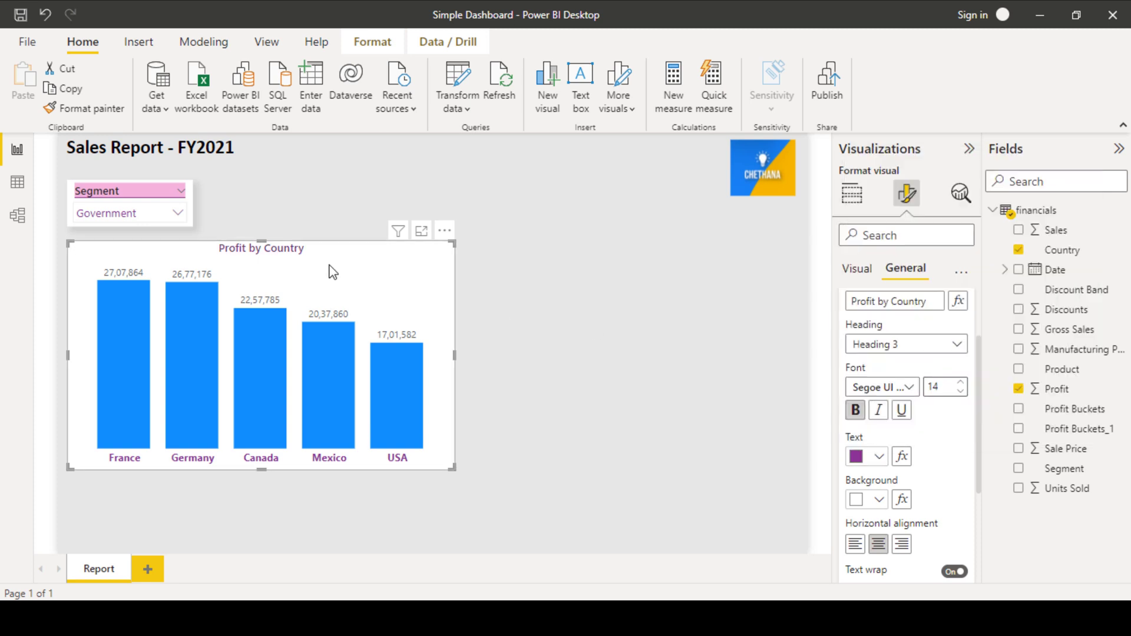
scroll(882, 400, "up", 1)
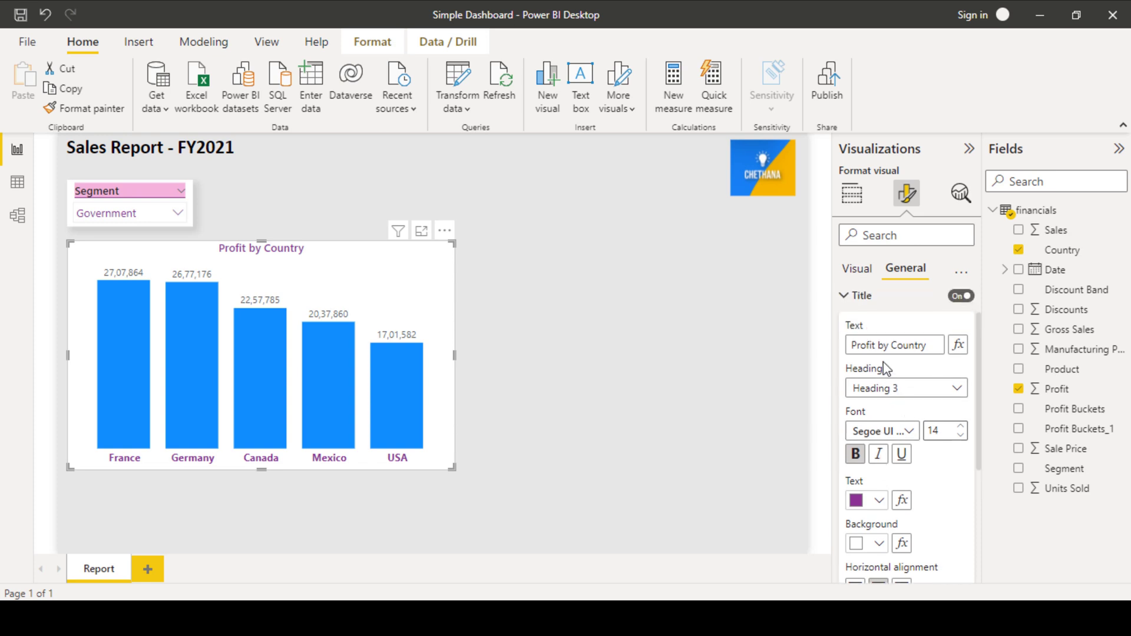
left_click(879, 500)
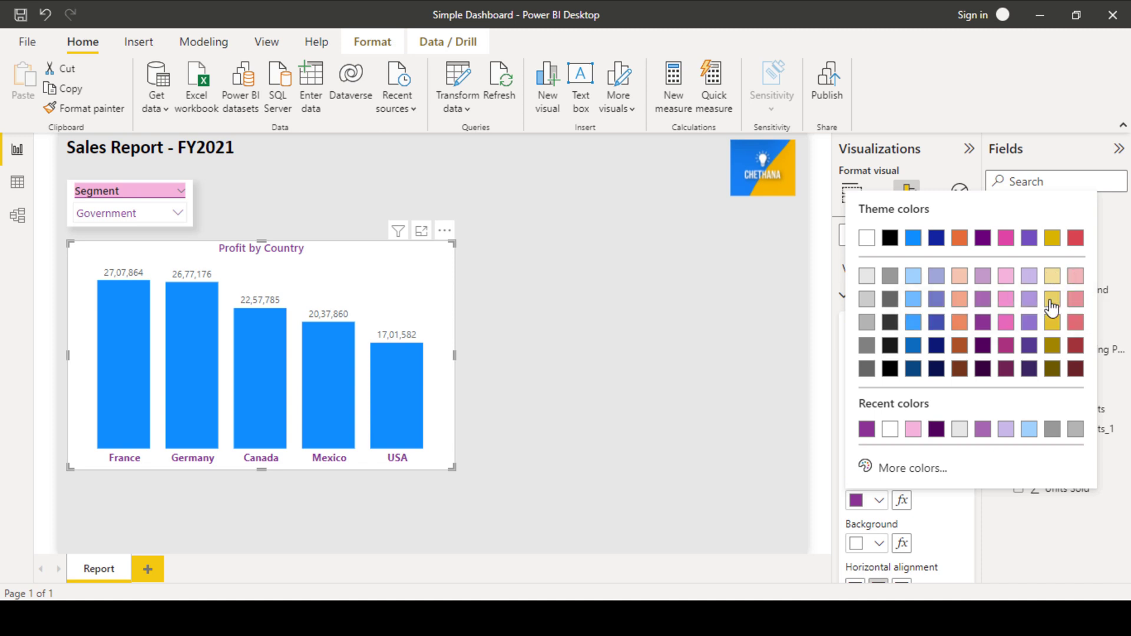
left_click(1075, 276)
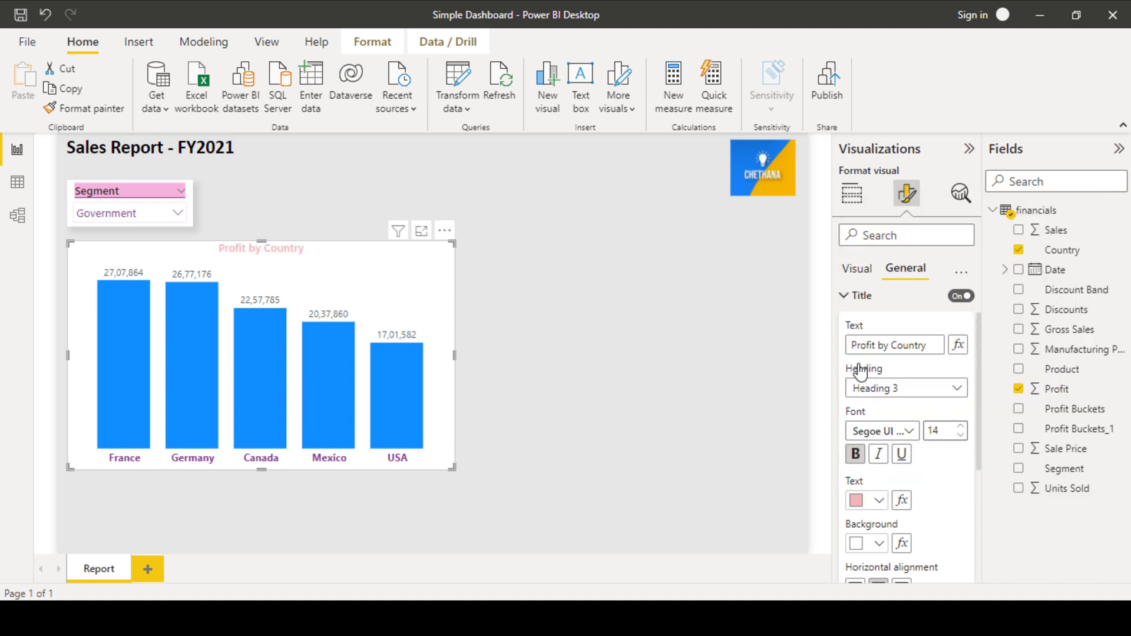
- Give the chart title a purple background colour
scroll(893, 483, "down", 1)
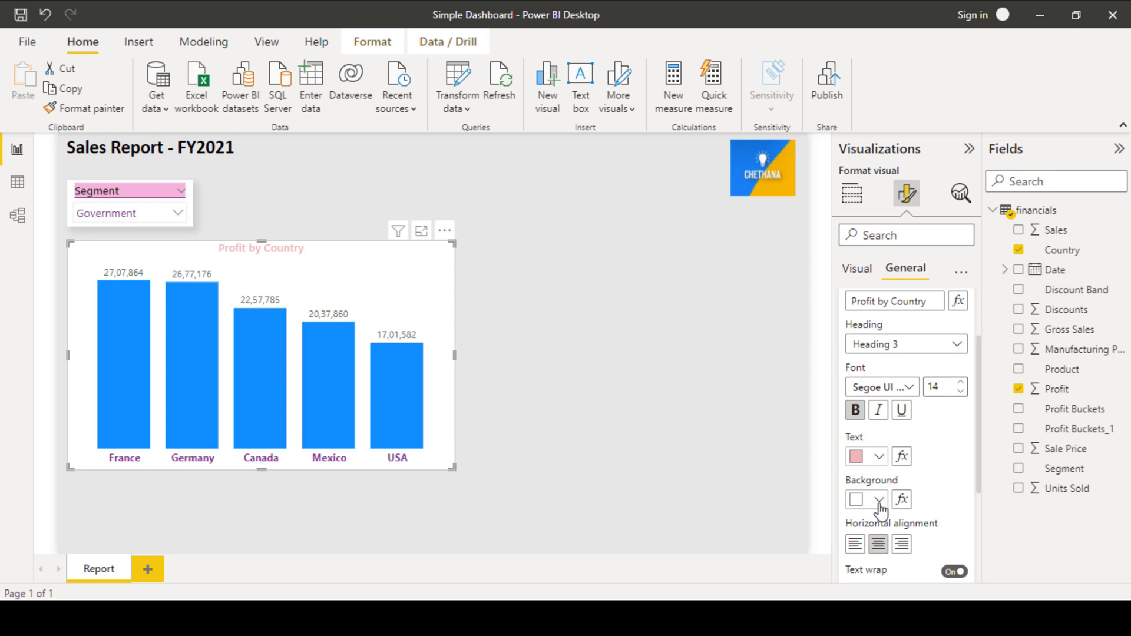
left_click(879, 501)
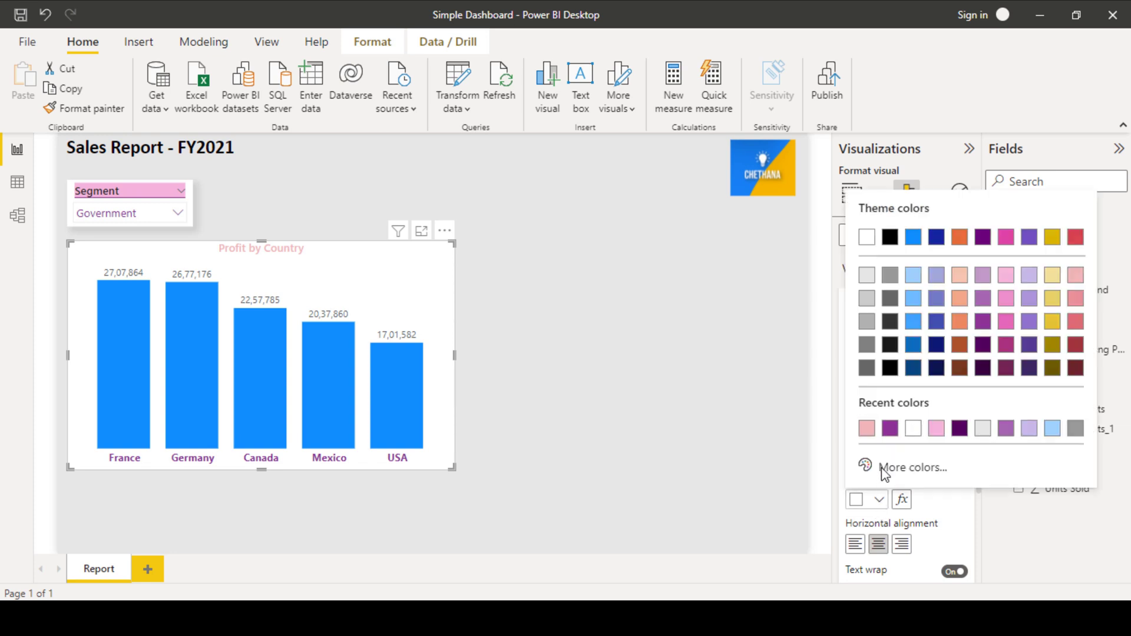
left_click(983, 298)
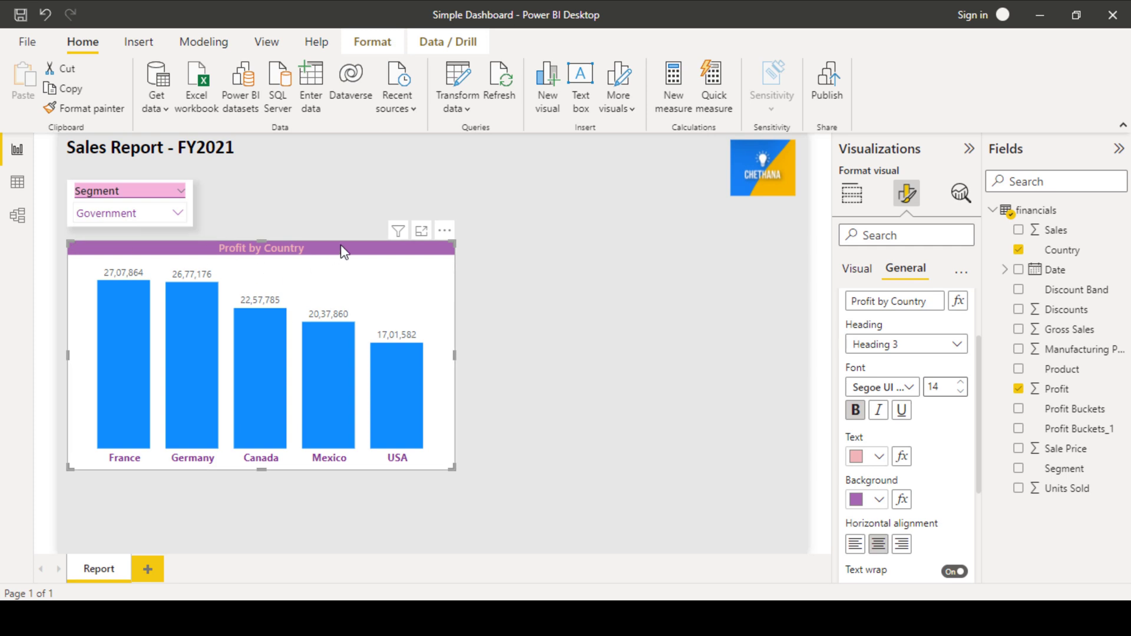
left_click(444, 392)
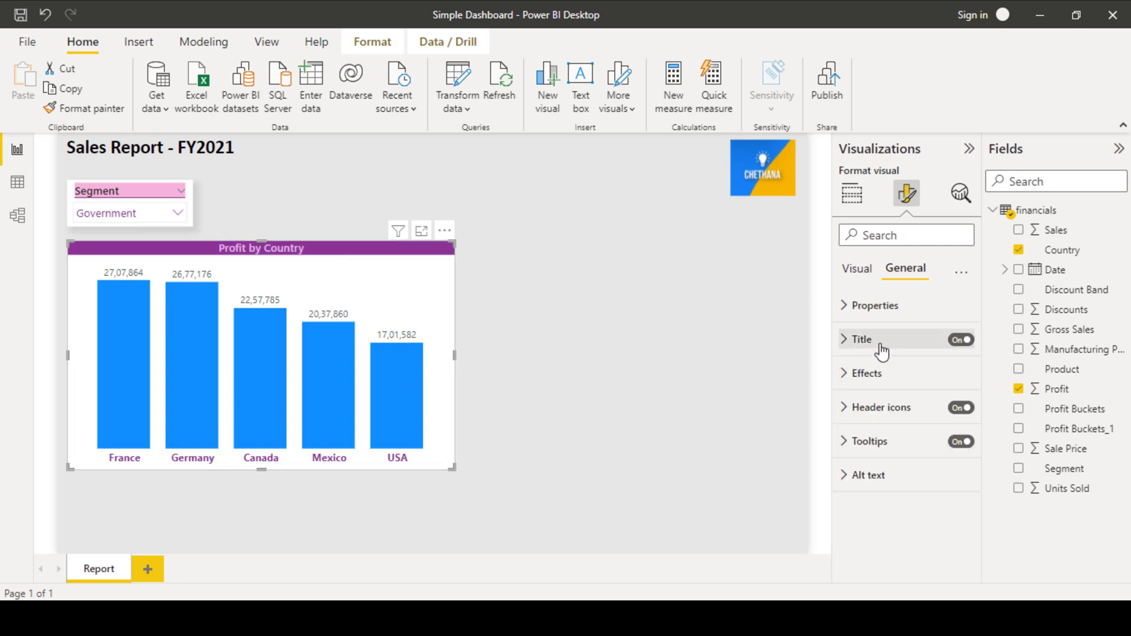
- Set the title text colour to custom pale lavender #E9D2EC via More colors
left_click(876, 343)
scroll(877, 471, "down", 3)
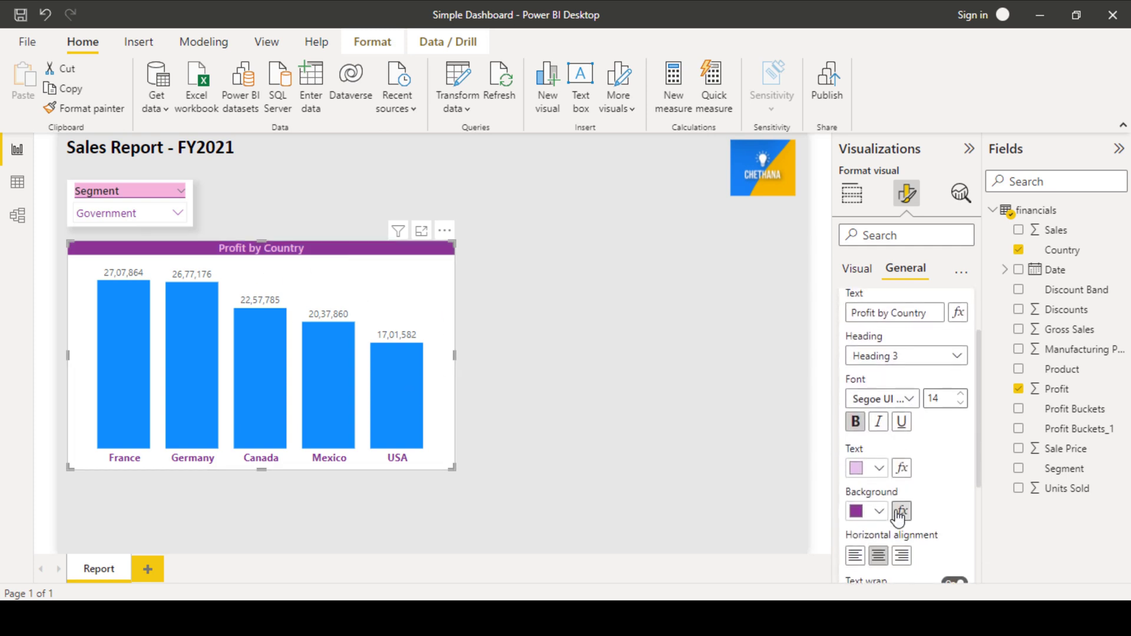
left_click(877, 471)
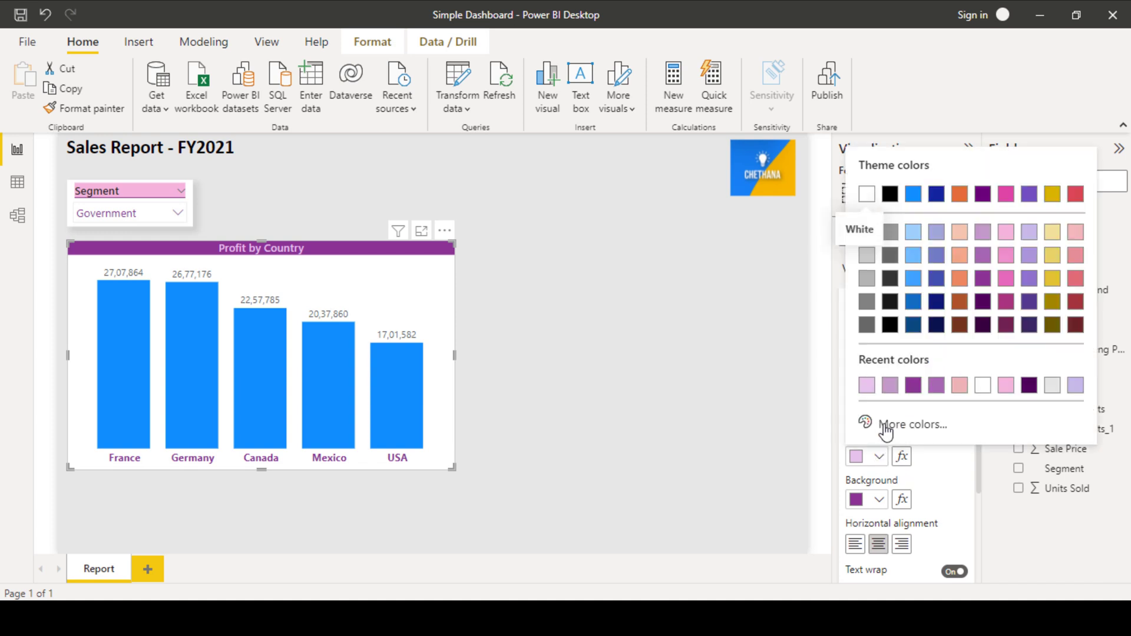
left_click(906, 429)
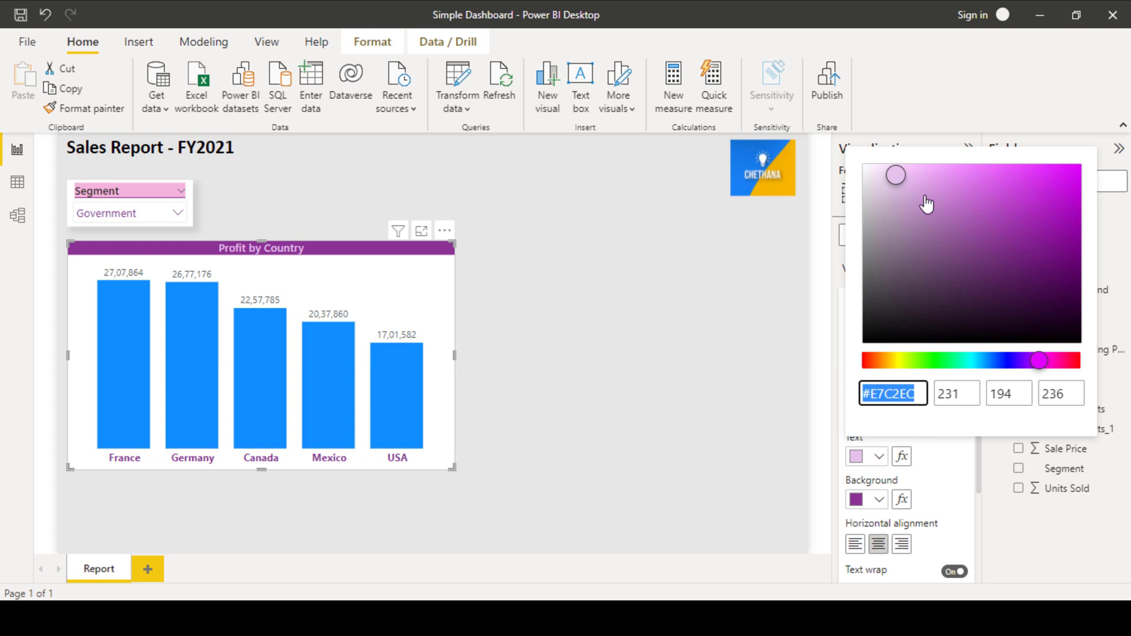
left_click_drag(899, 179, 939, 250)
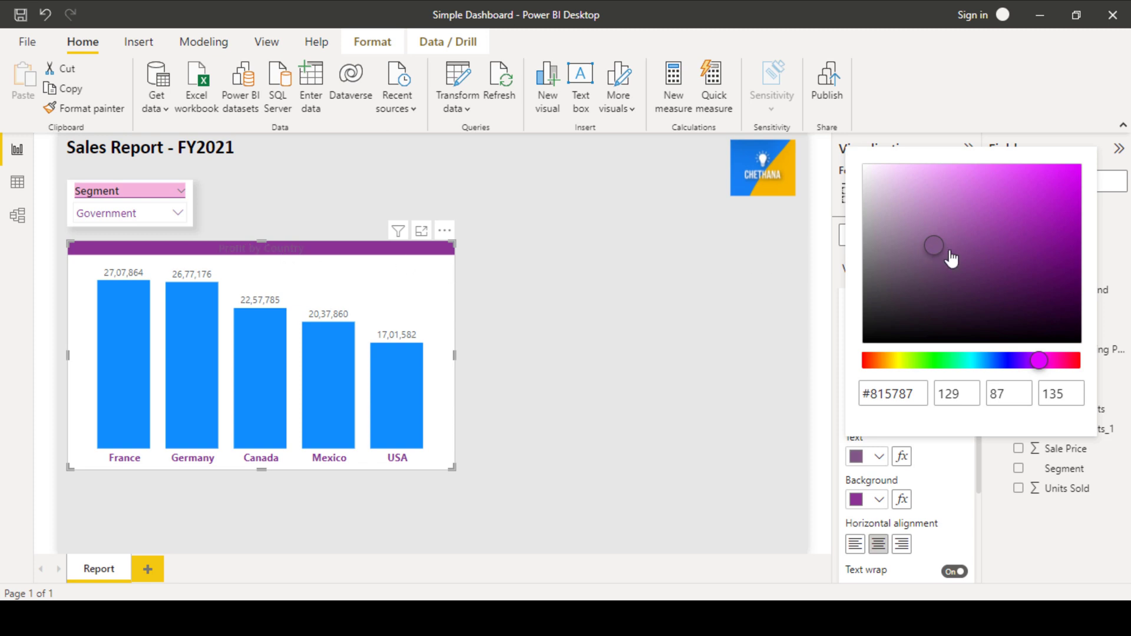
mouse_move(939, 252)
left_mouse_down()
mouse_move(905, 187)
mouse_move(864, 170)
left_mouse_up()
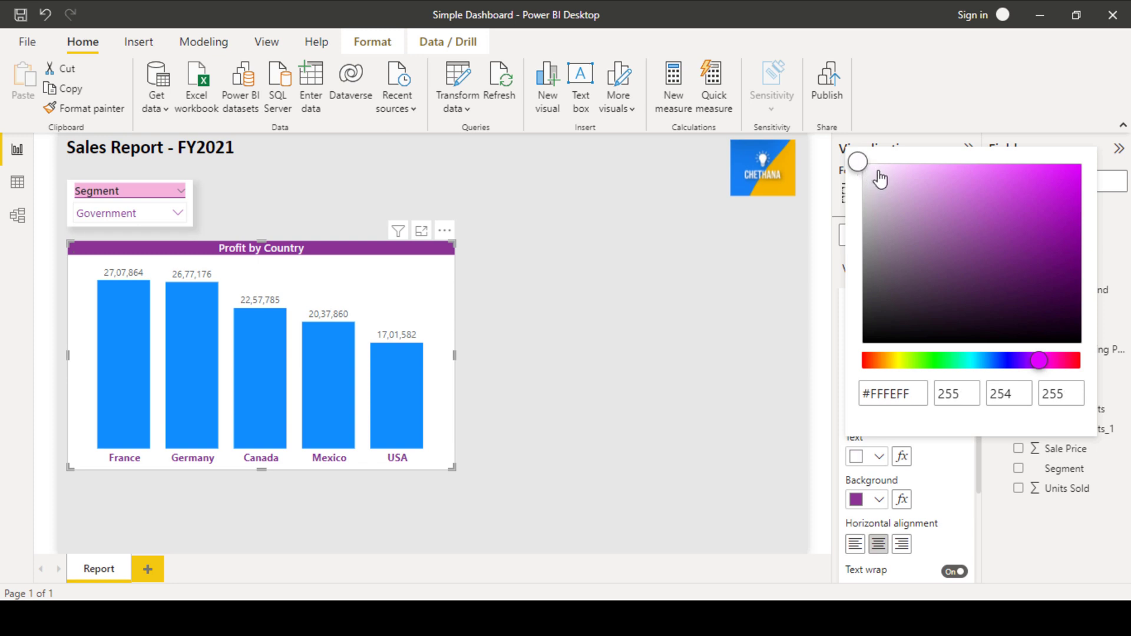
left_click_drag(861, 168, 887, 183)
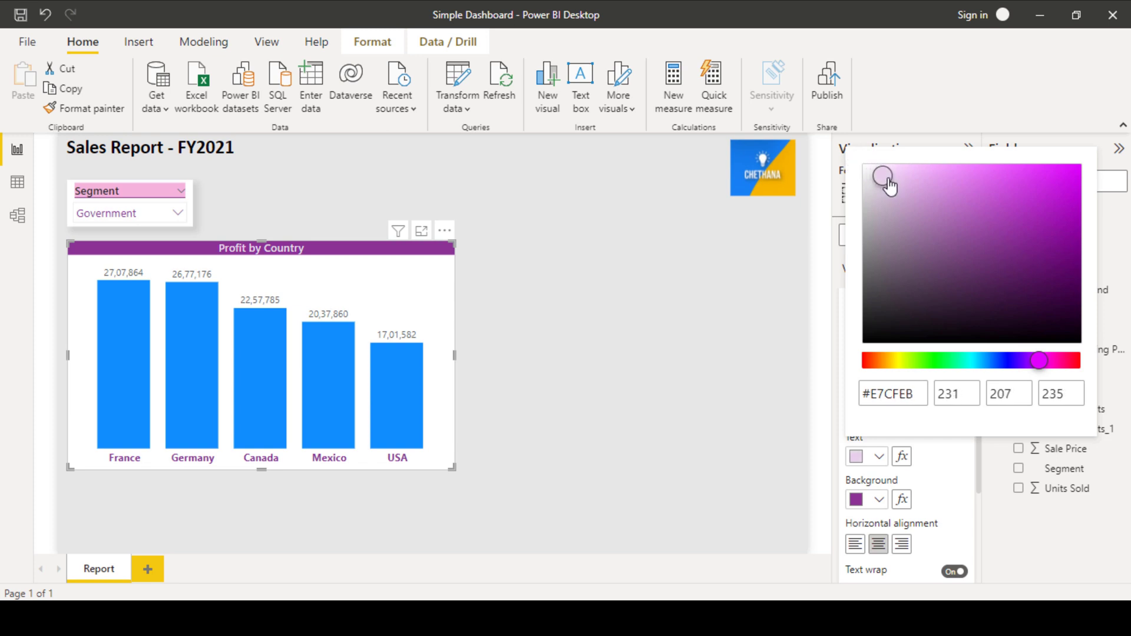
left_click_drag(890, 186, 887, 185)
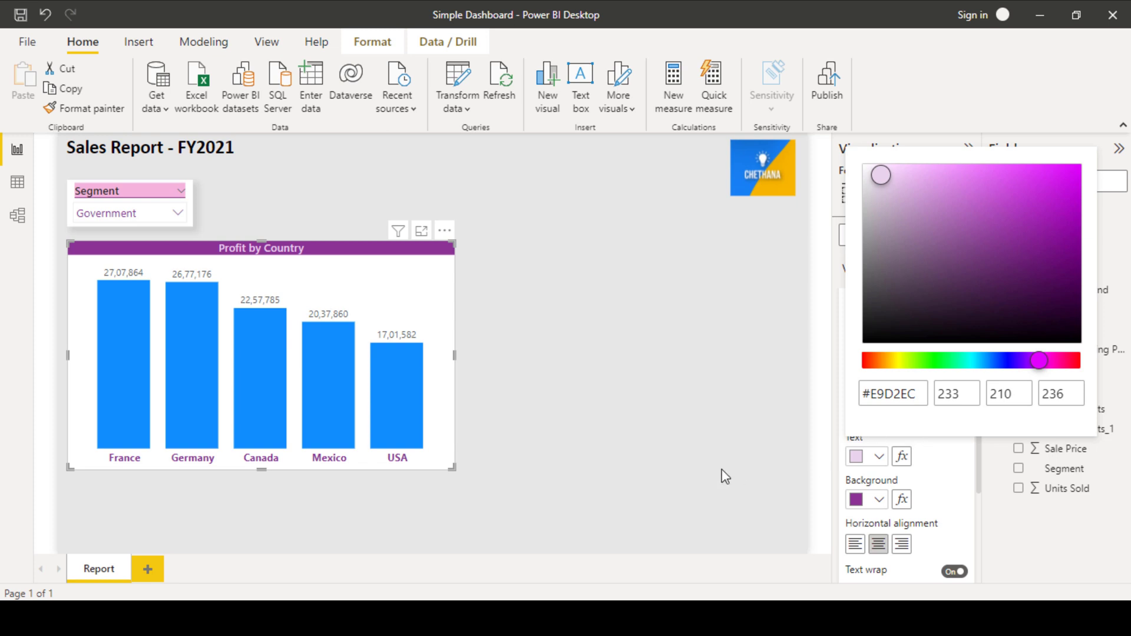
left_click(878, 460)
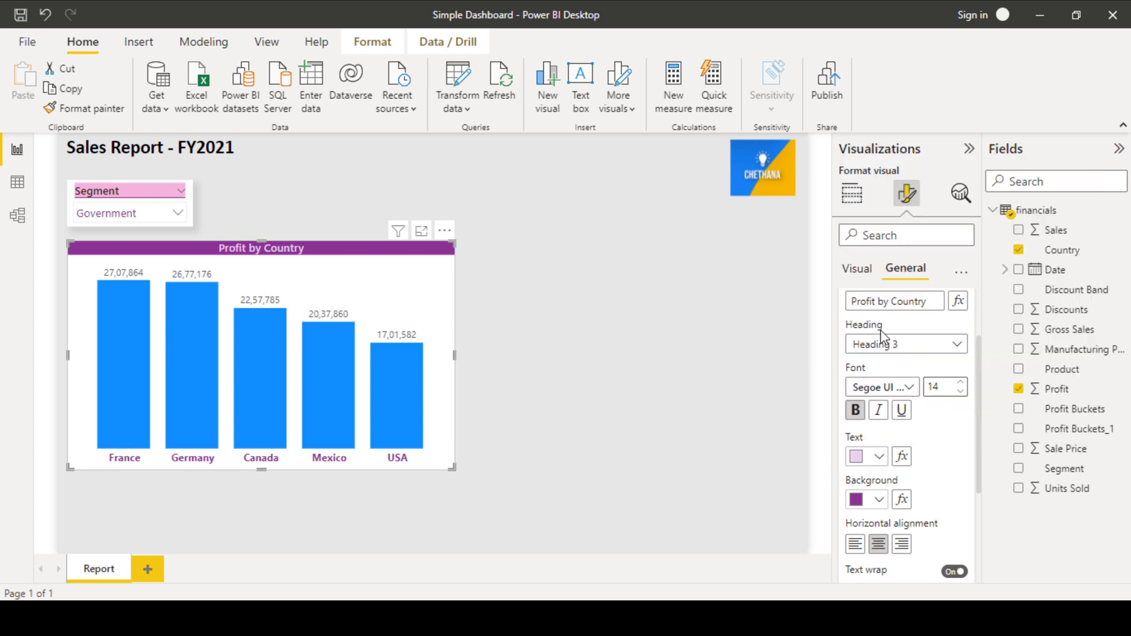
left_click(878, 458)
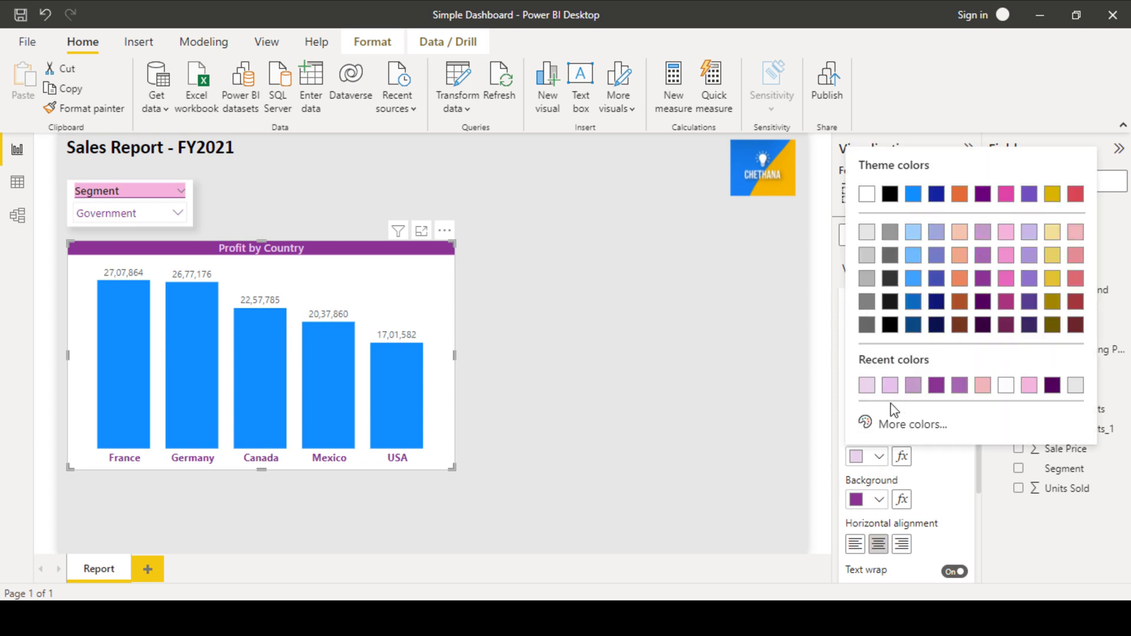
left_click(913, 425)
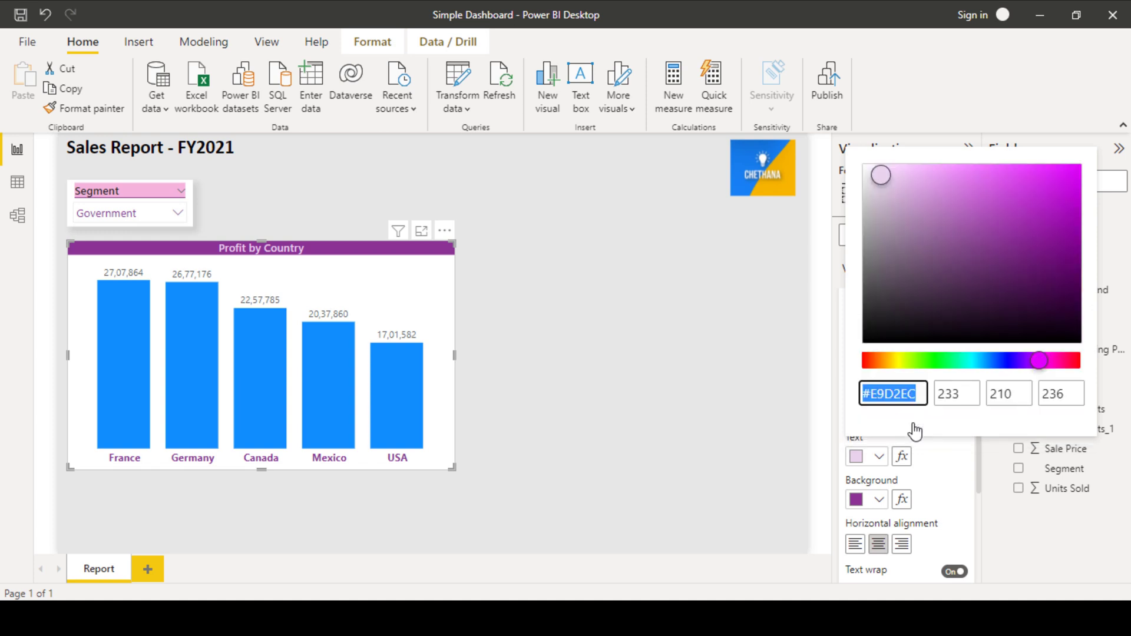
mouse_move(1043, 367)
left_mouse_down()
mouse_move(870, 371)
mouse_move(971, 371)
left_mouse_up()
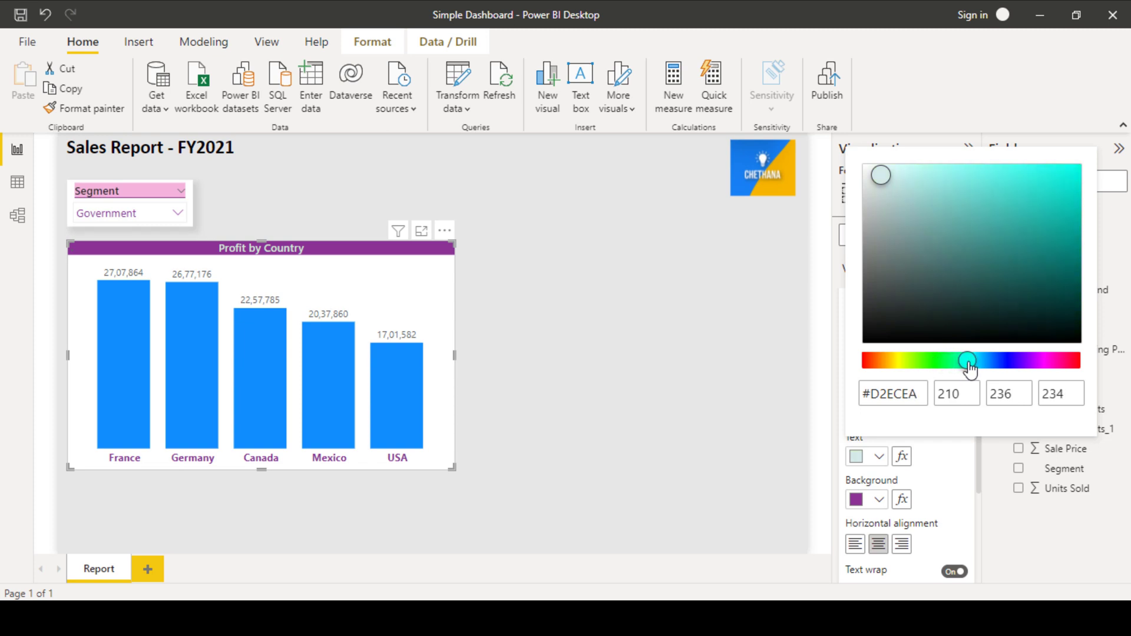
mouse_move(879, 176)
left_mouse_down()
mouse_move(931, 178)
mouse_move(998, 218)
mouse_move(1009, 208)
mouse_move(972, 197)
mouse_move(955, 217)
mouse_move(929, 195)
left_mouse_up()
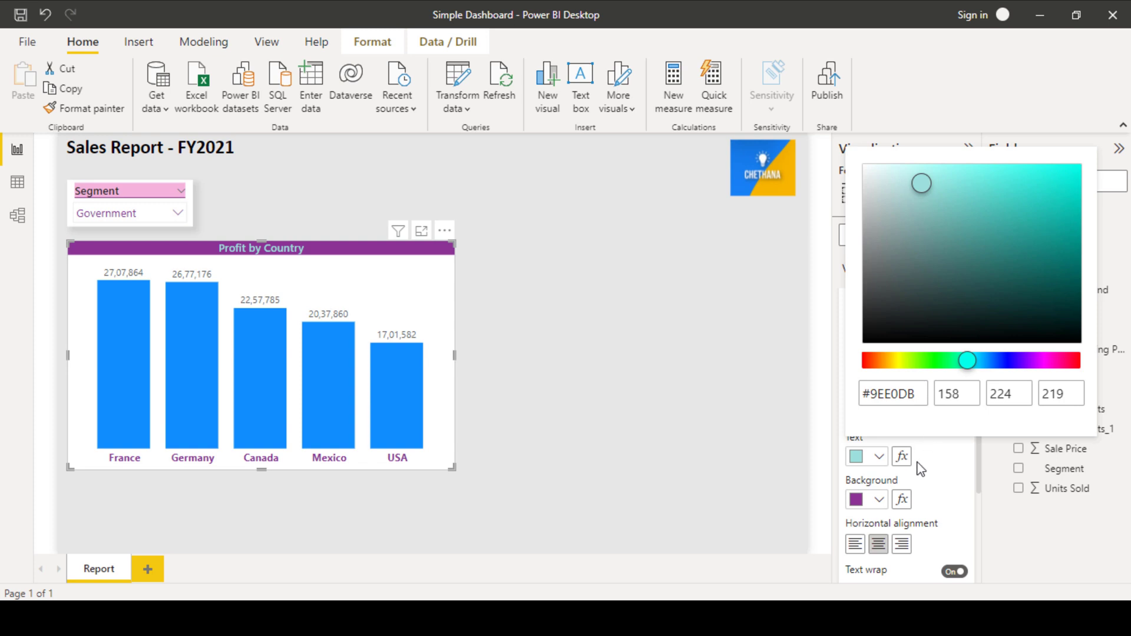
left_click(878, 459)
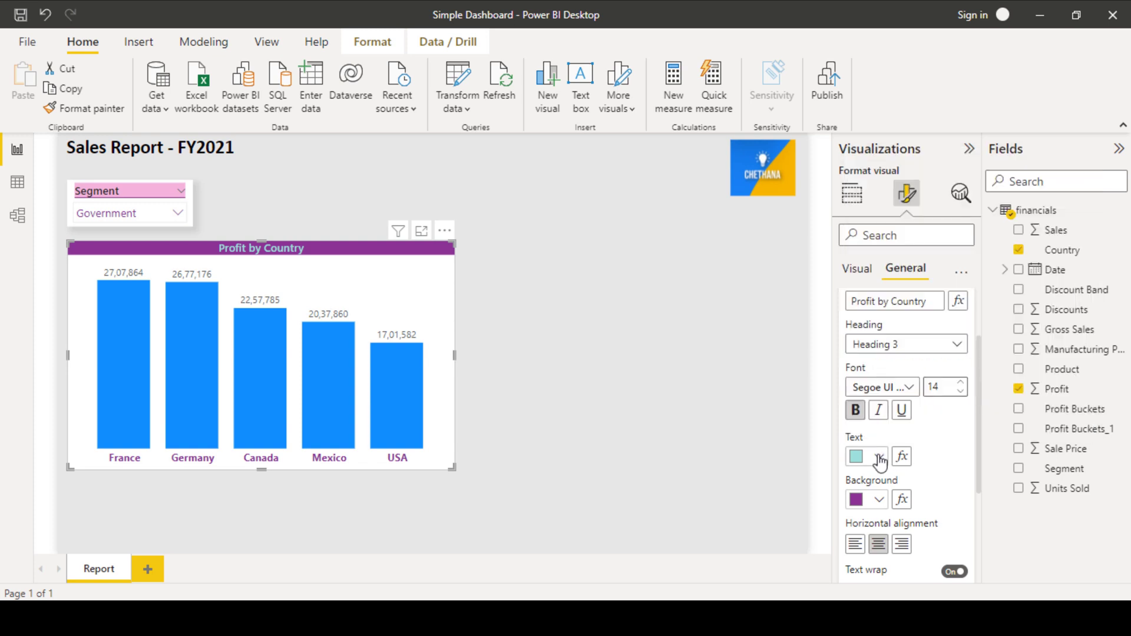
left_click(879, 459)
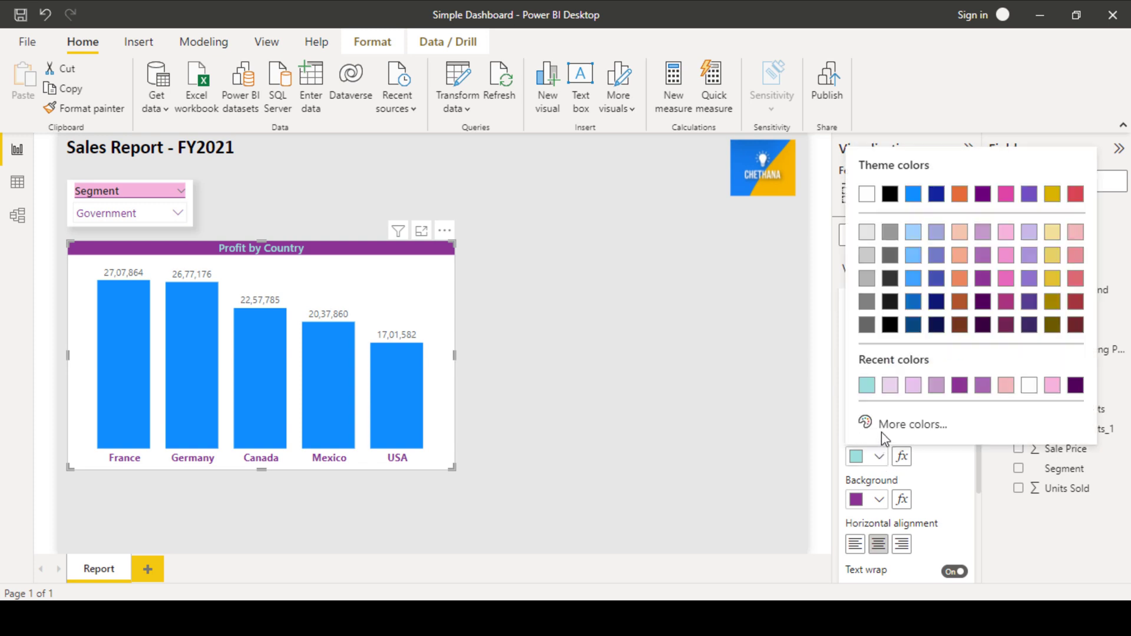
left_click(890, 385)
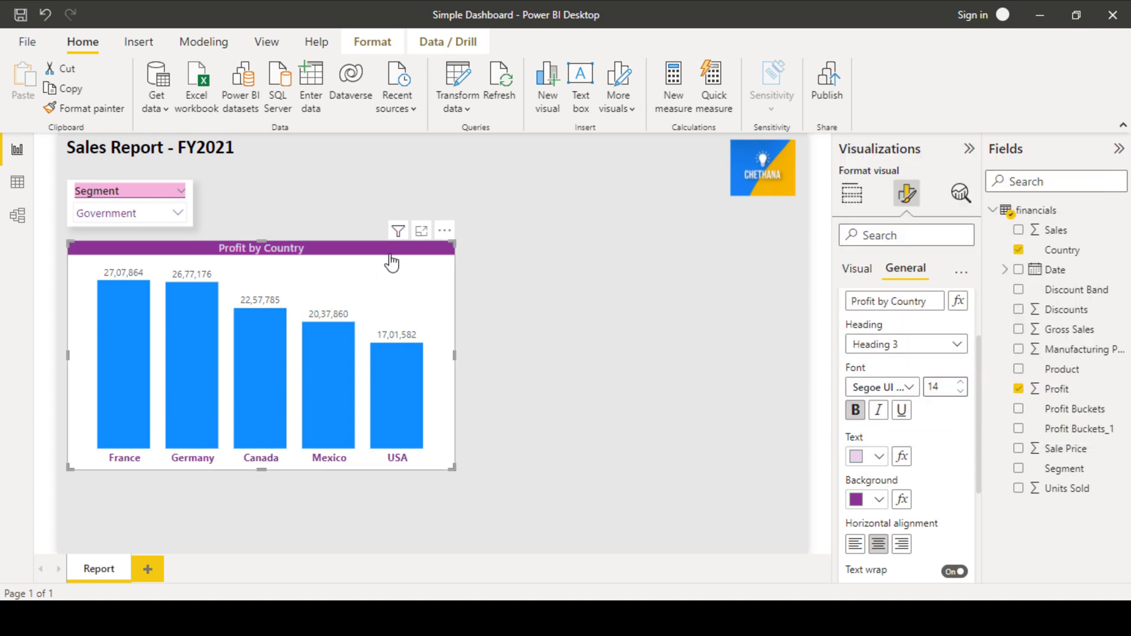
left_click(878, 459)
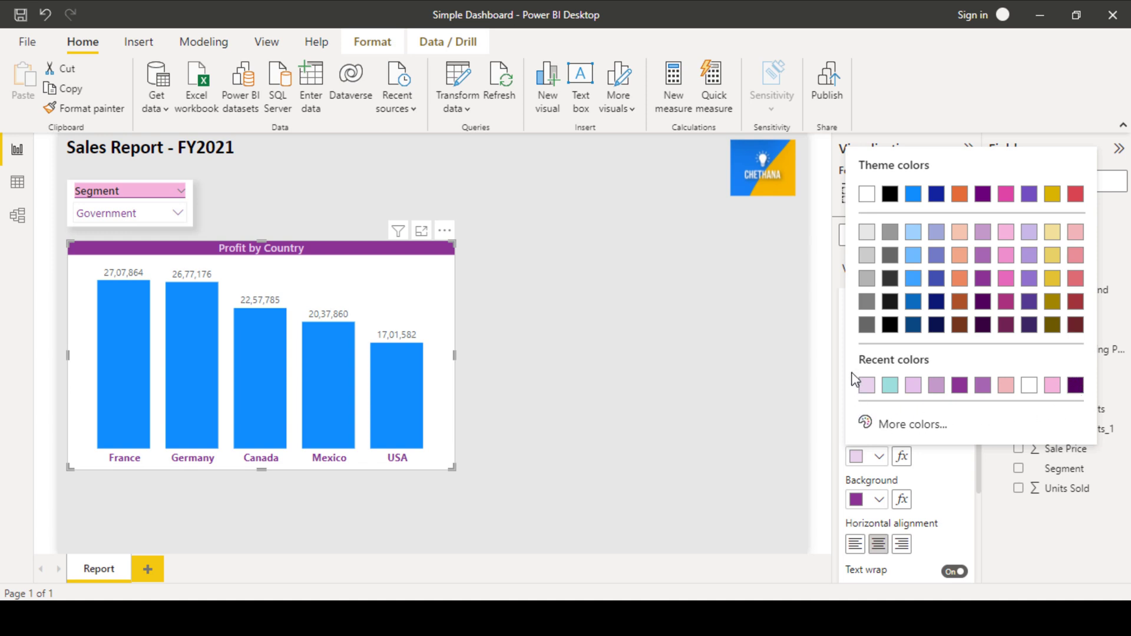
key("Escape")
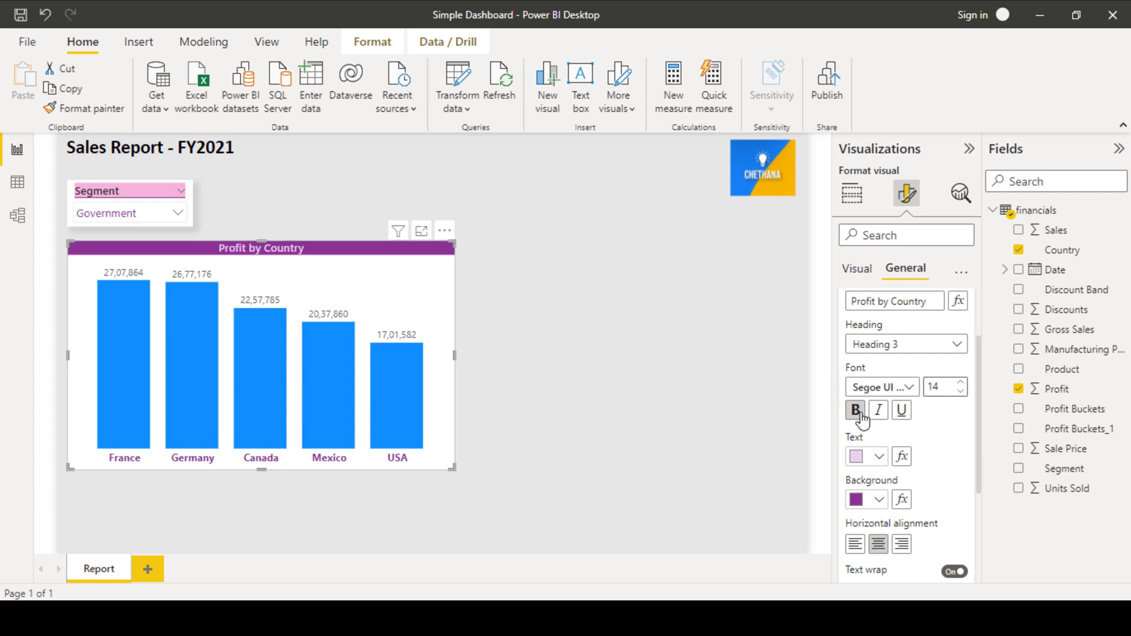
left_click(845, 374)
- Give the chart a light pink background and turn on its visual border
scroll(860, 439, "down", 2)
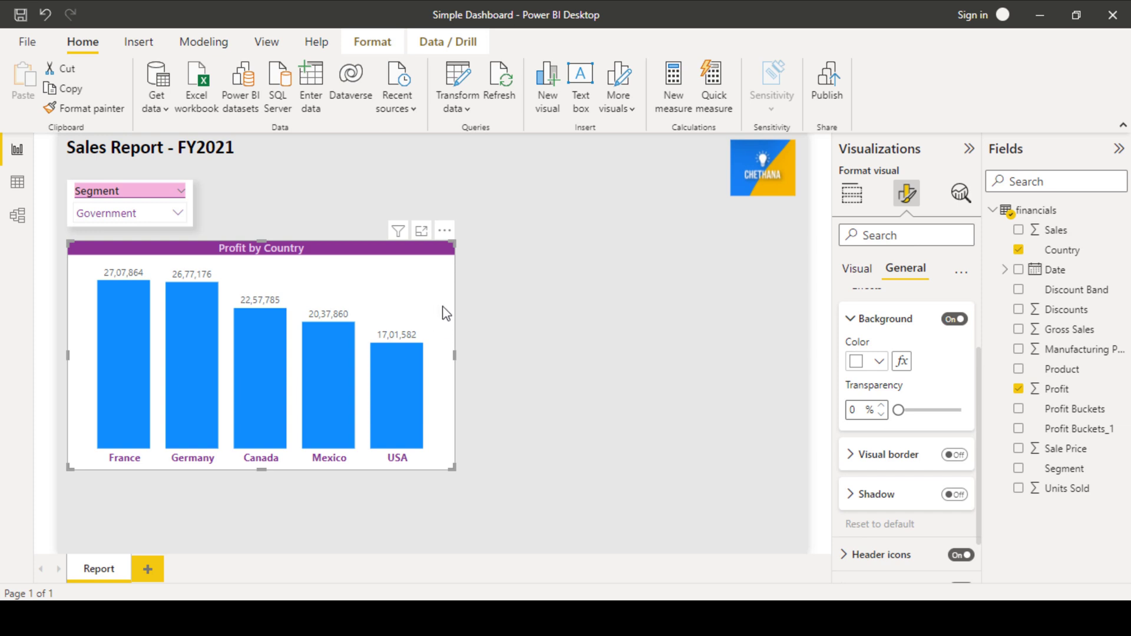
left_click(879, 361)
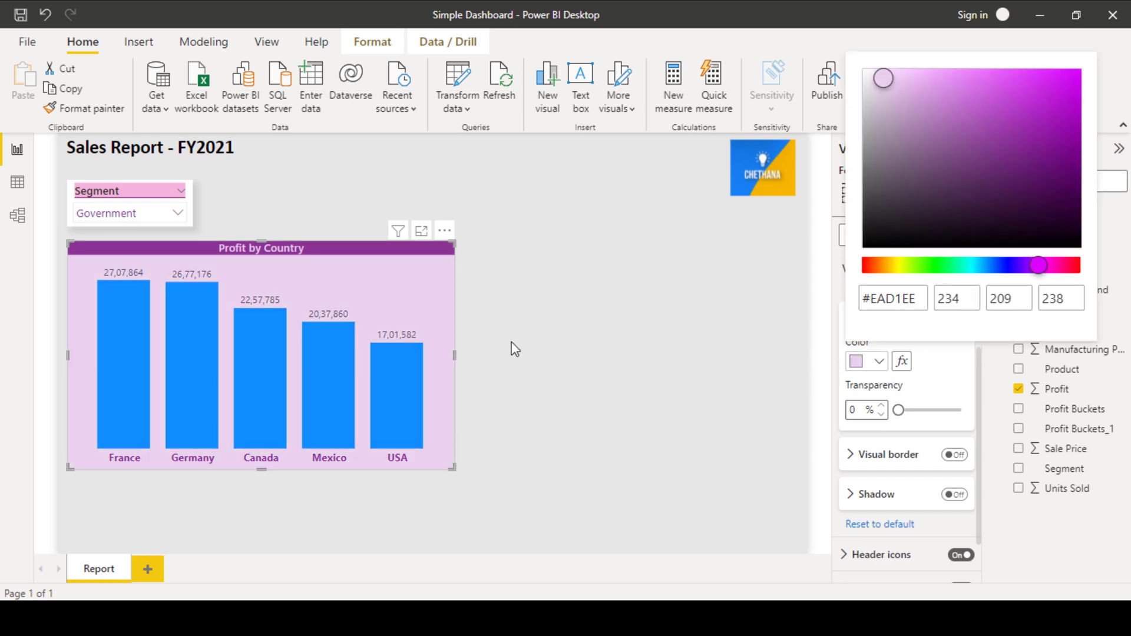
left_click(451, 327)
left_click(955, 454)
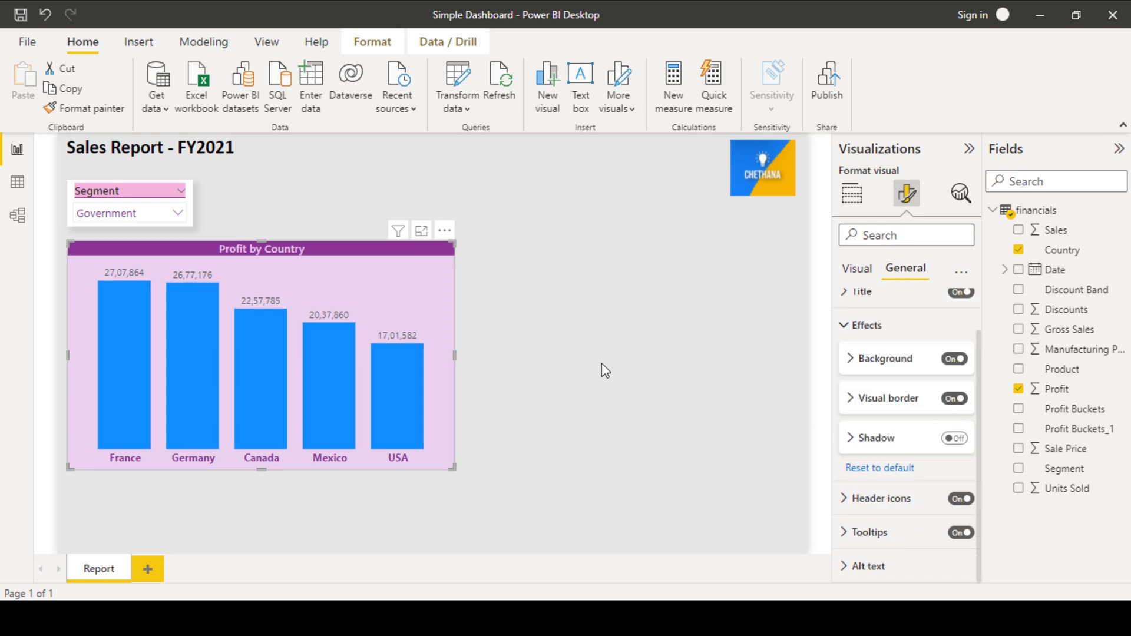
left_click(471, 492)
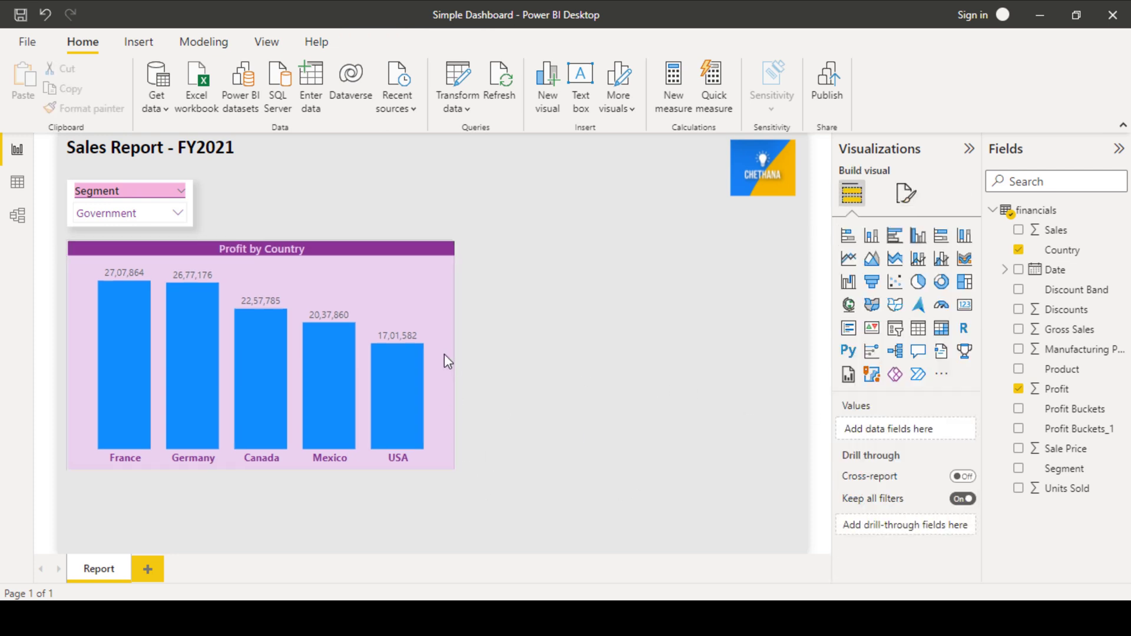
- Change the chart's visual border colour to purple
left_click(451, 467)
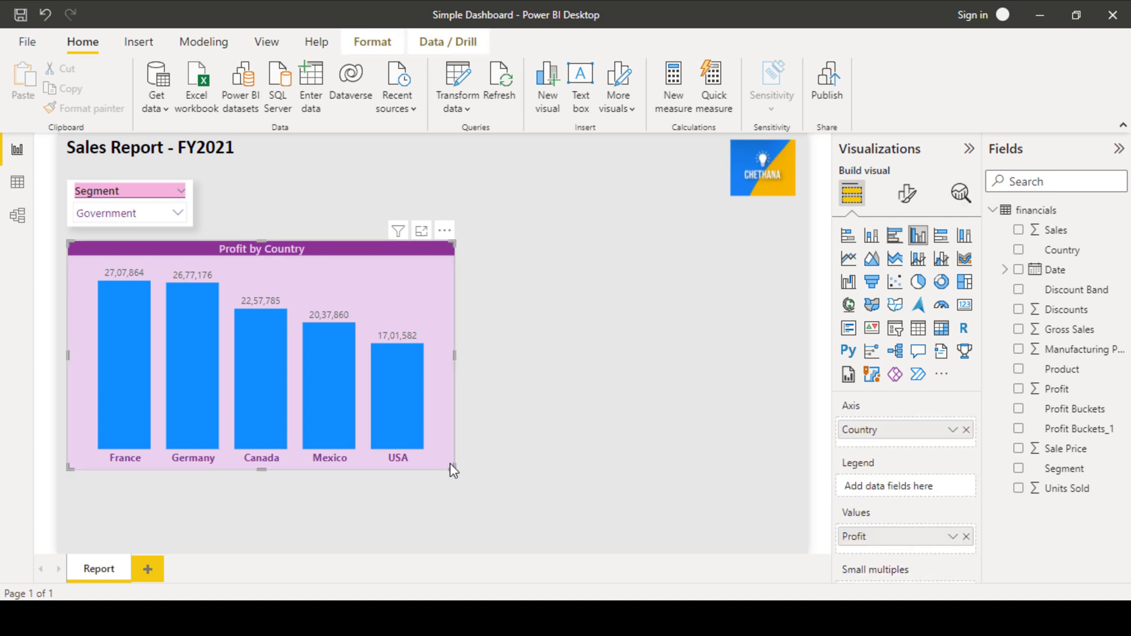
left_click(907, 193)
left_click(907, 268)
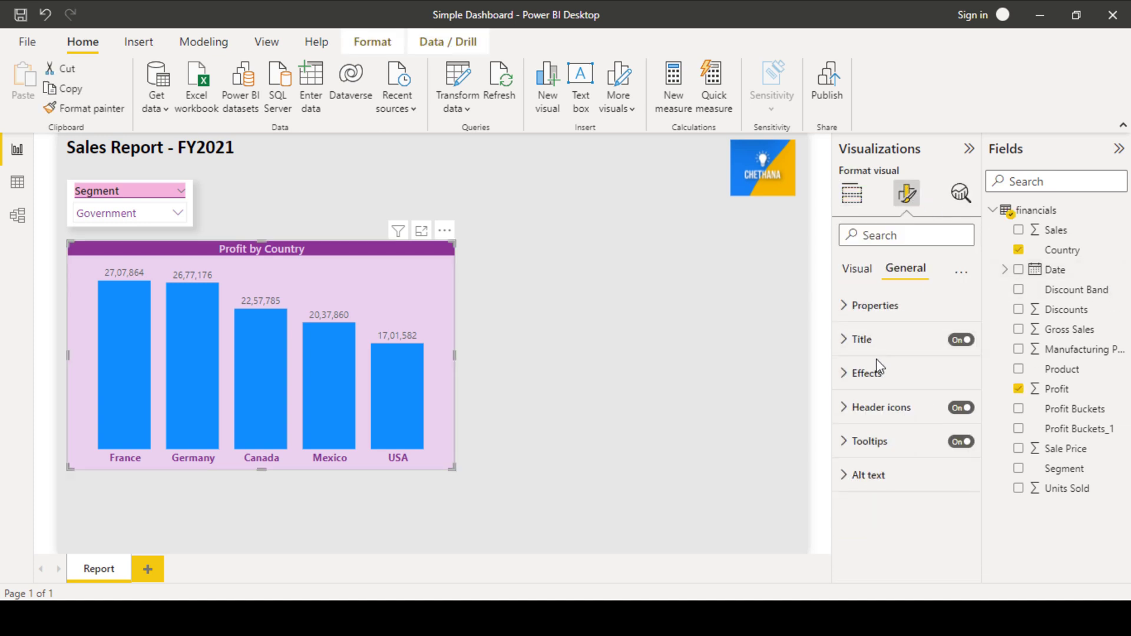
left_click(869, 374)
scroll(902, 412, "down", 2)
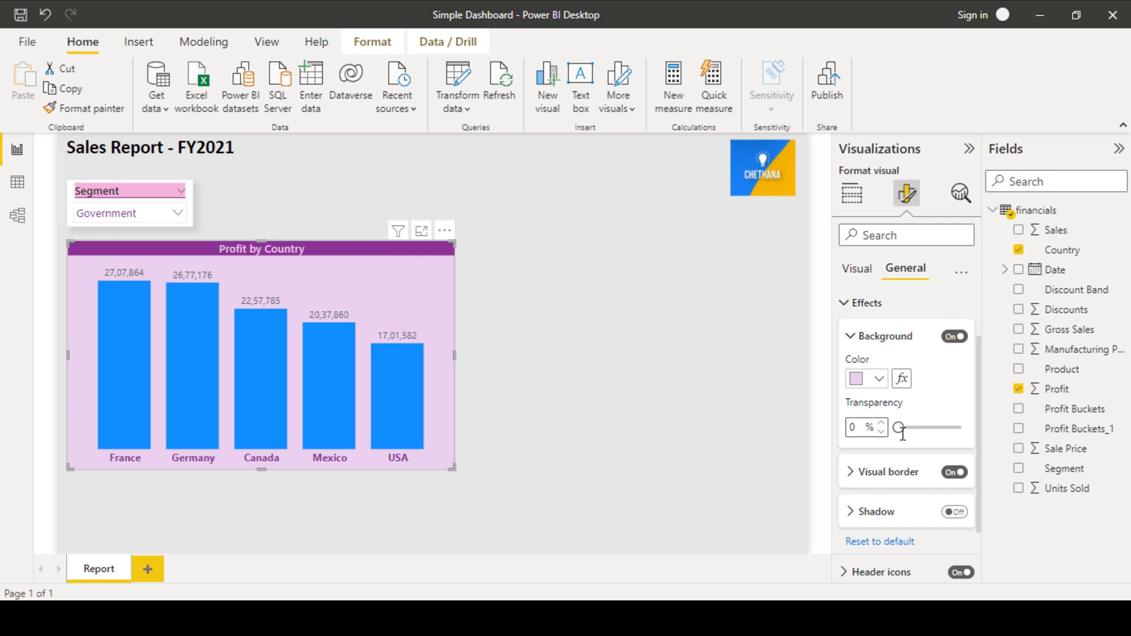
left_click(878, 469)
scroll(881, 453, "down", 2)
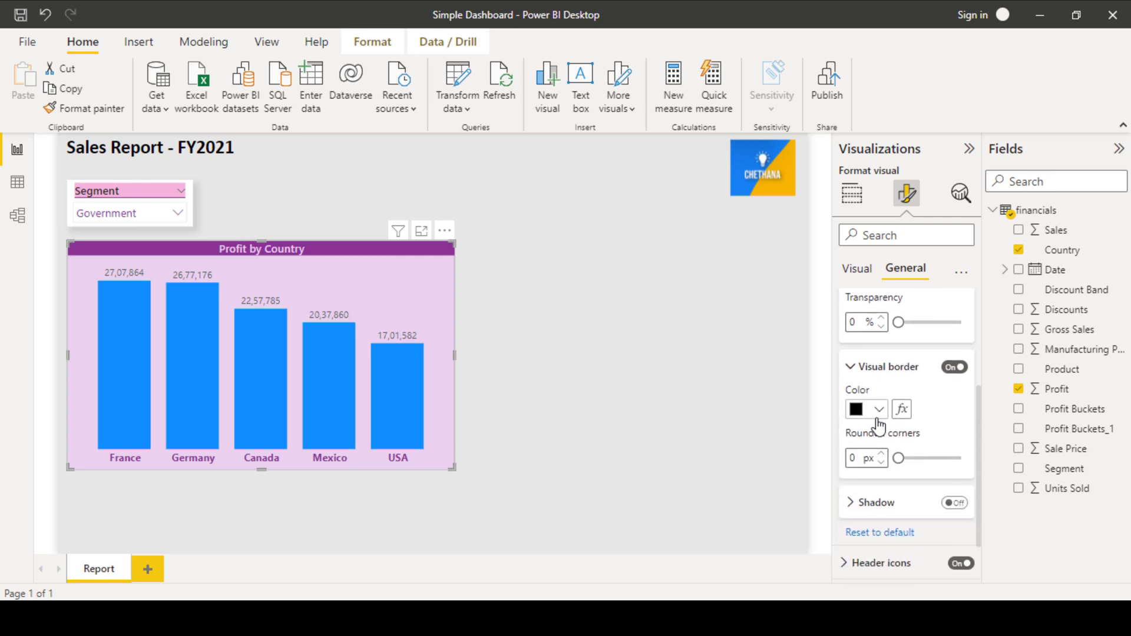
left_click(879, 413)
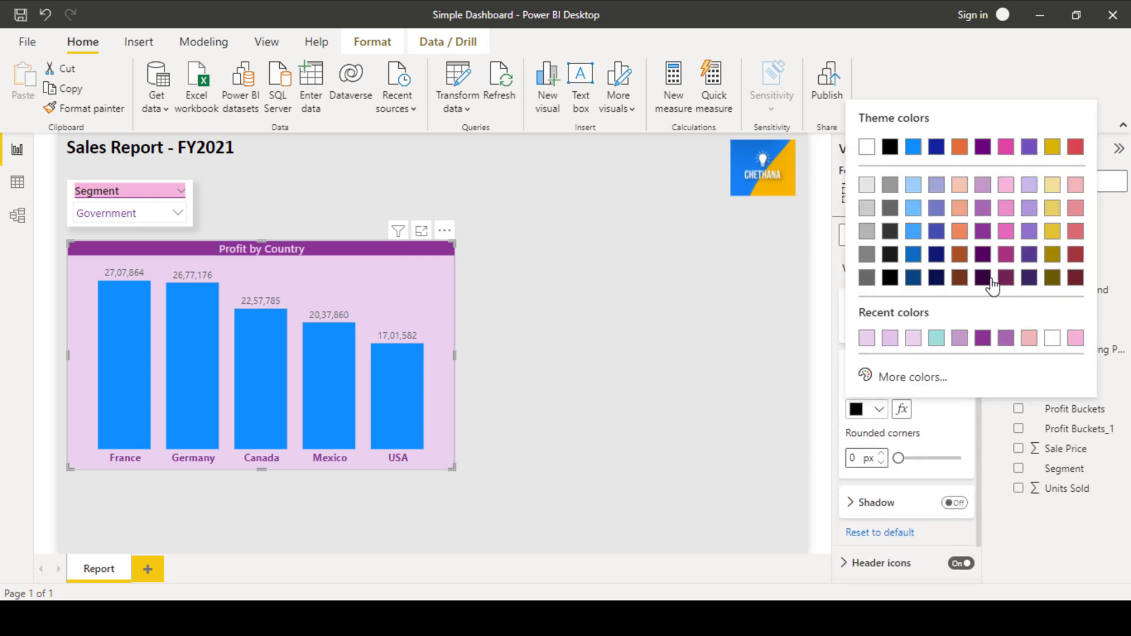
left_click(983, 232)
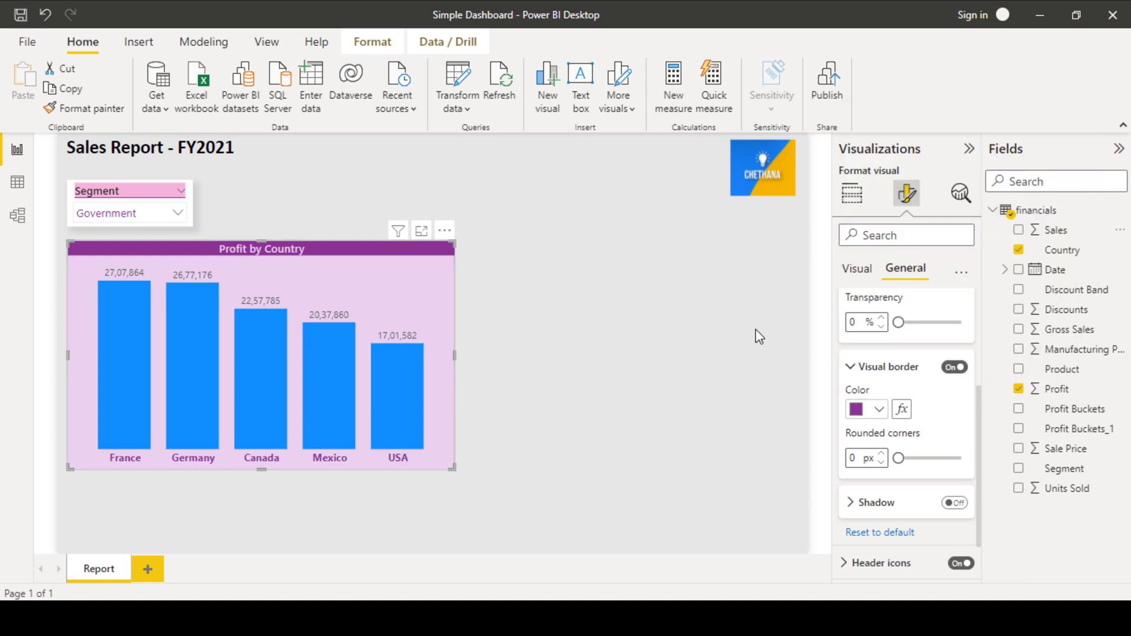
left_click(649, 488)
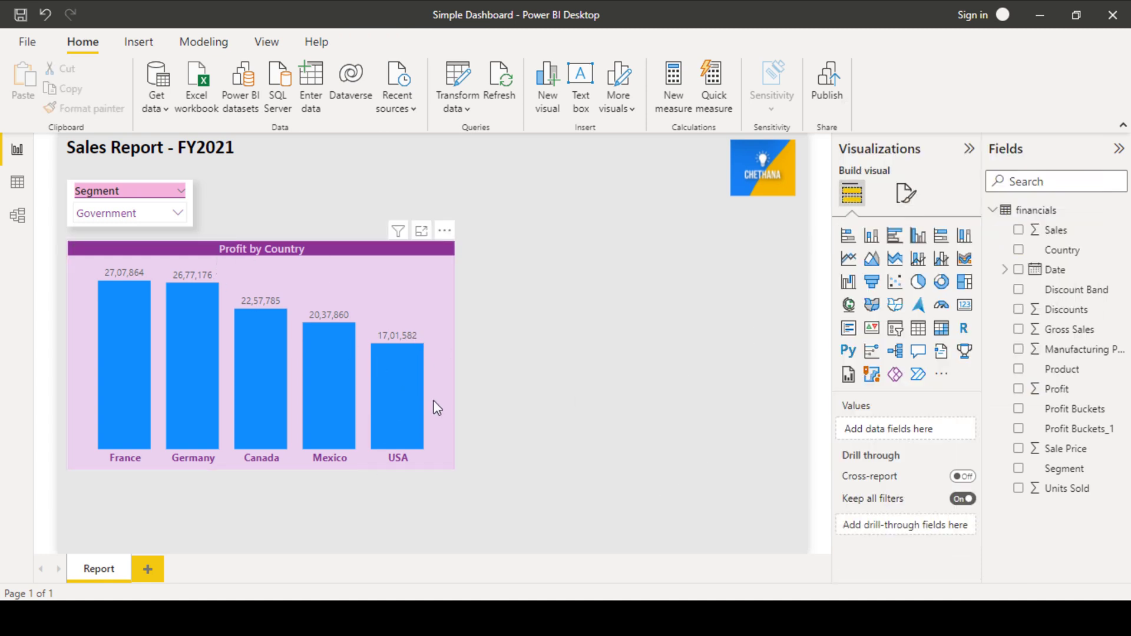
- Set header icon colours: light purple background, purple border, white icons
left_click(439, 465)
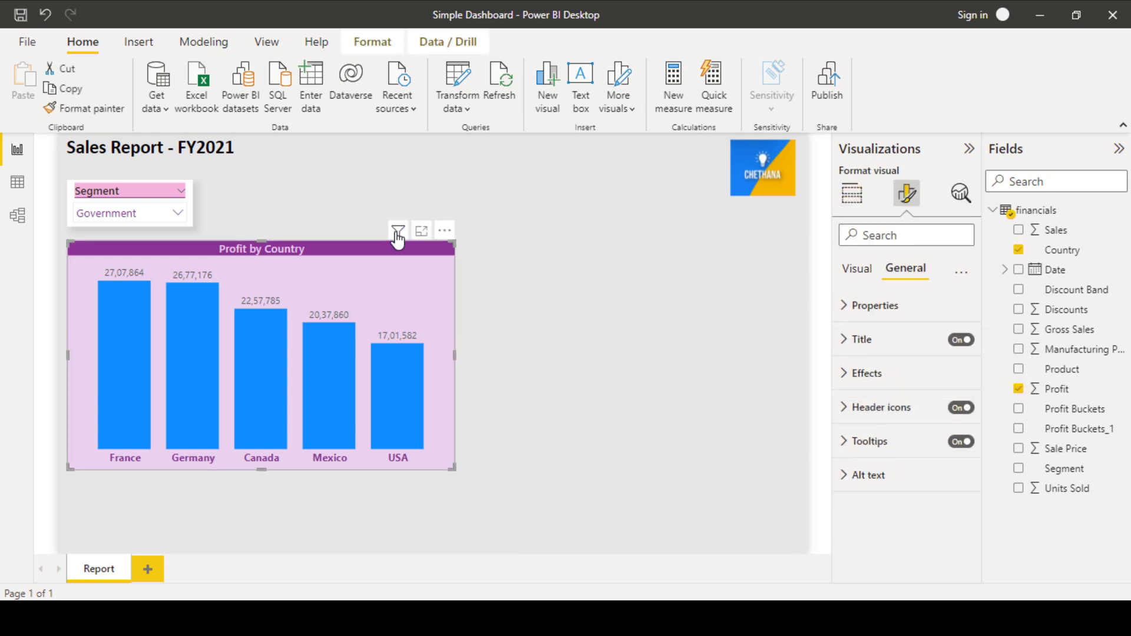
mouse_move(135, 169)
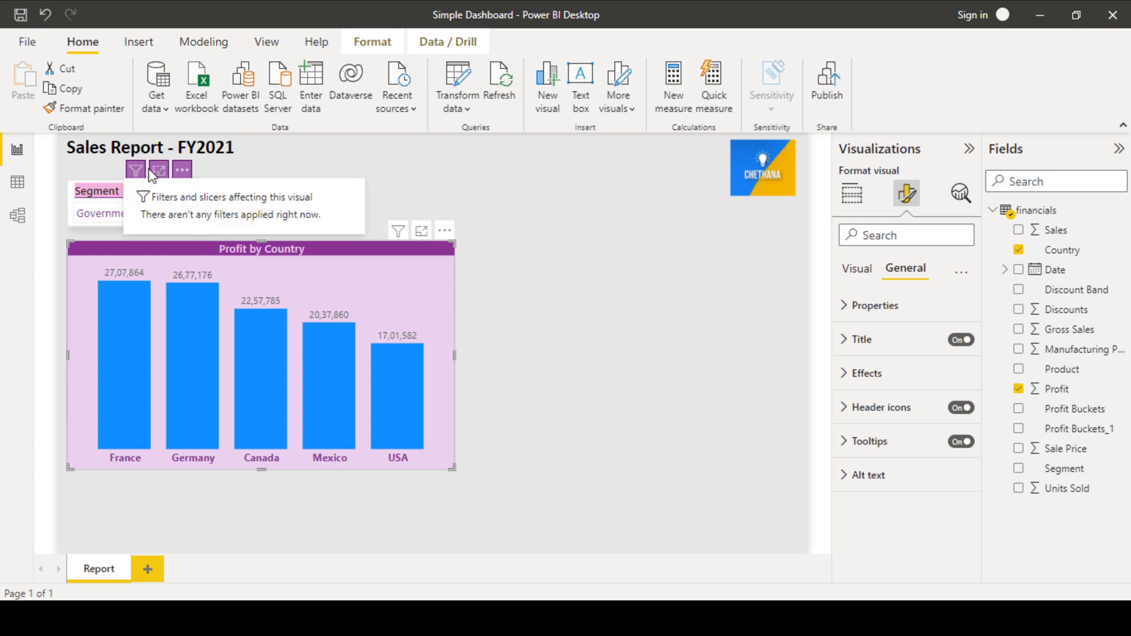
left_click(846, 408)
scroll(895, 436, "down", 2)
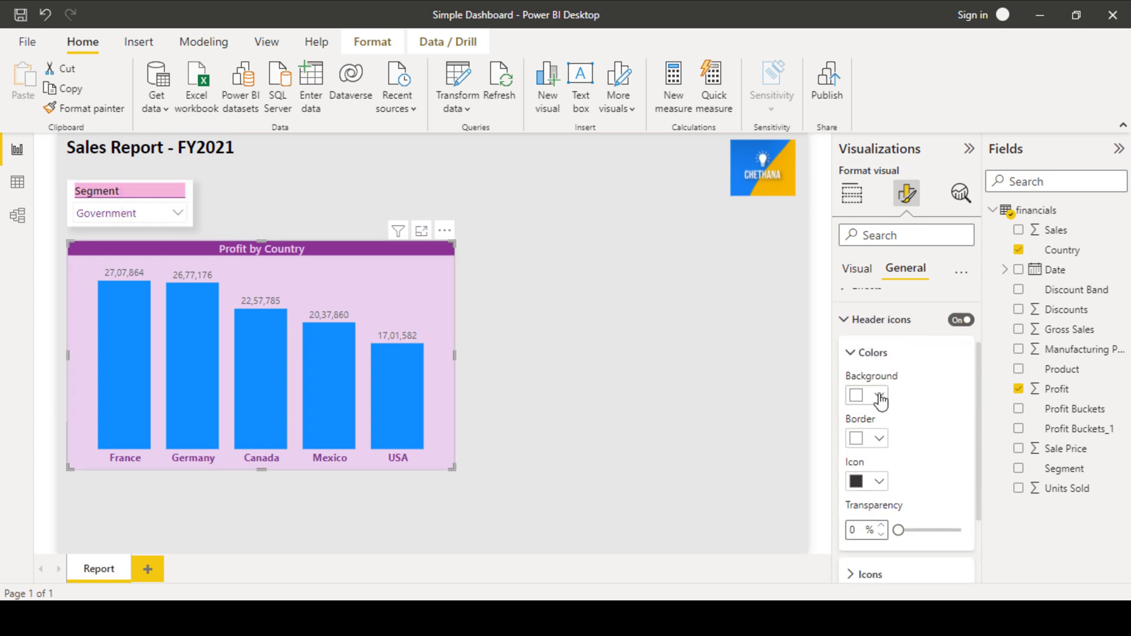
left_click(880, 395)
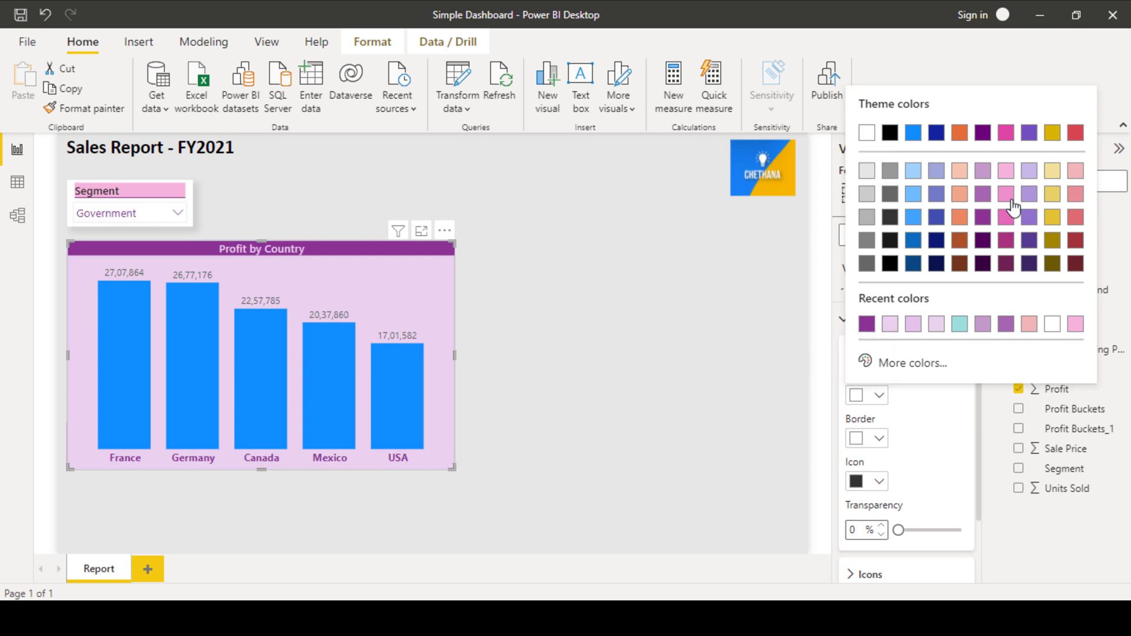
left_click(984, 194)
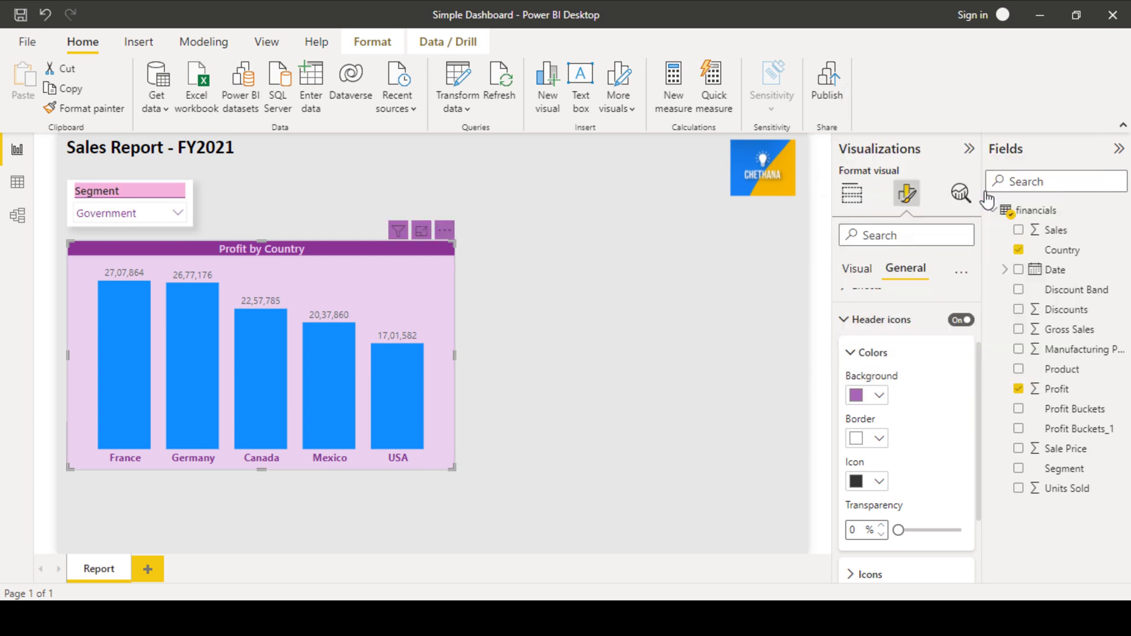
left_click(879, 441)
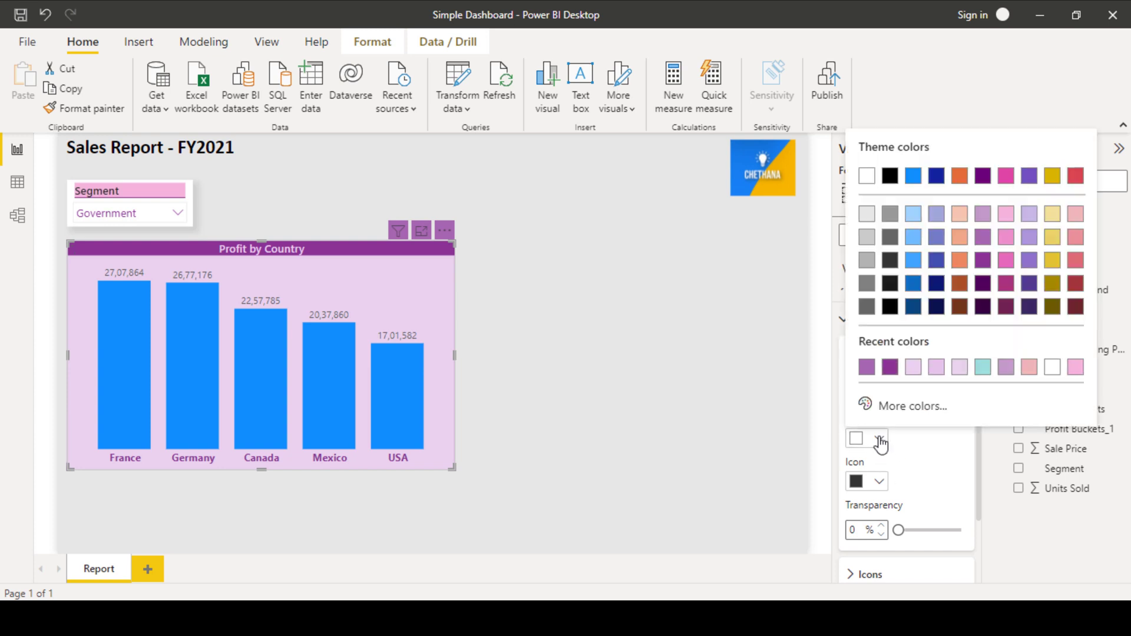
left_click(983, 260)
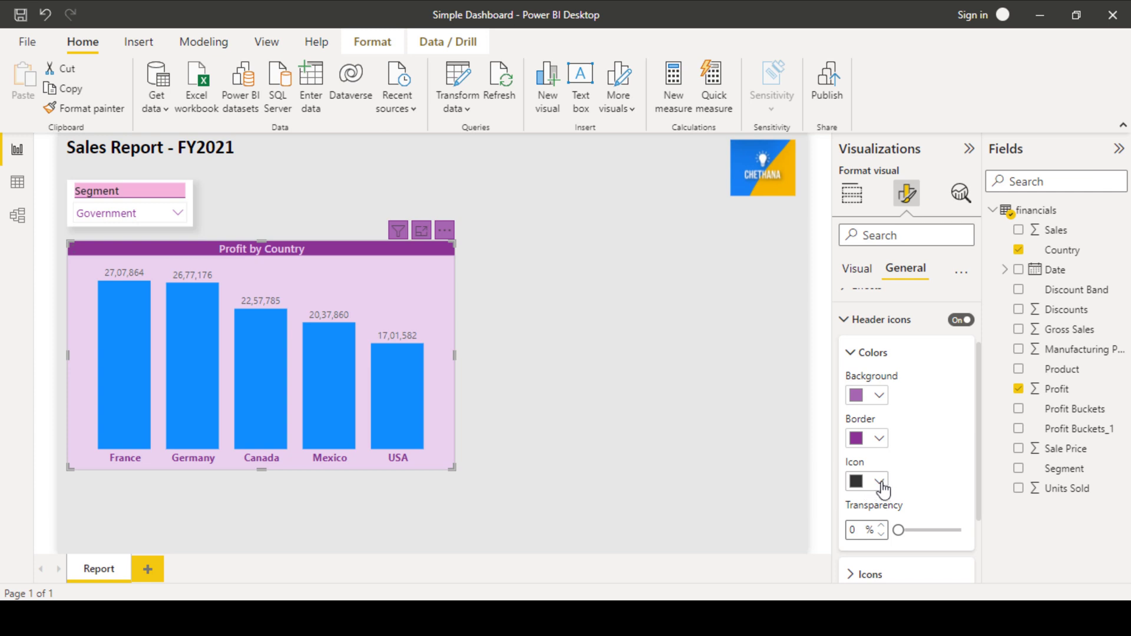
left_click(879, 483)
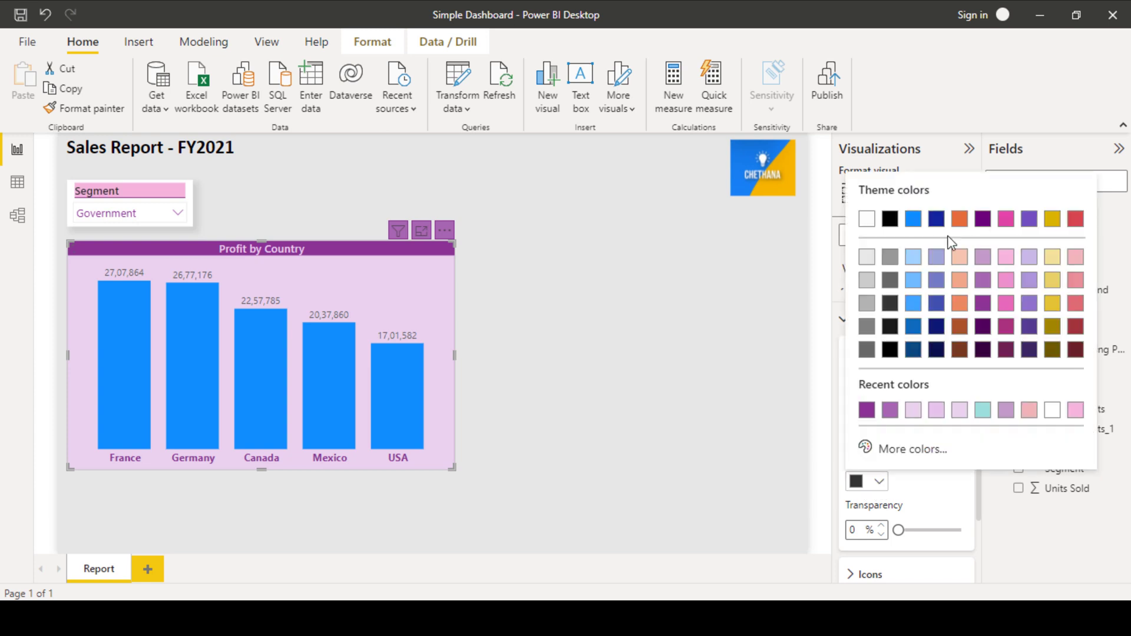
left_click(867, 218)
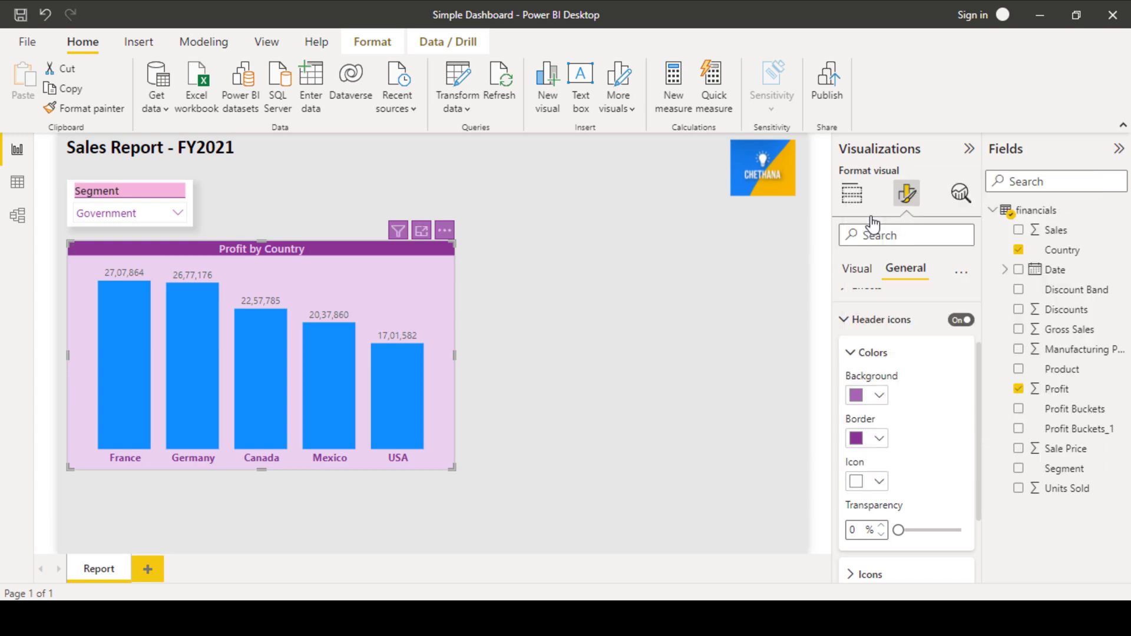
left_click(560, 322)
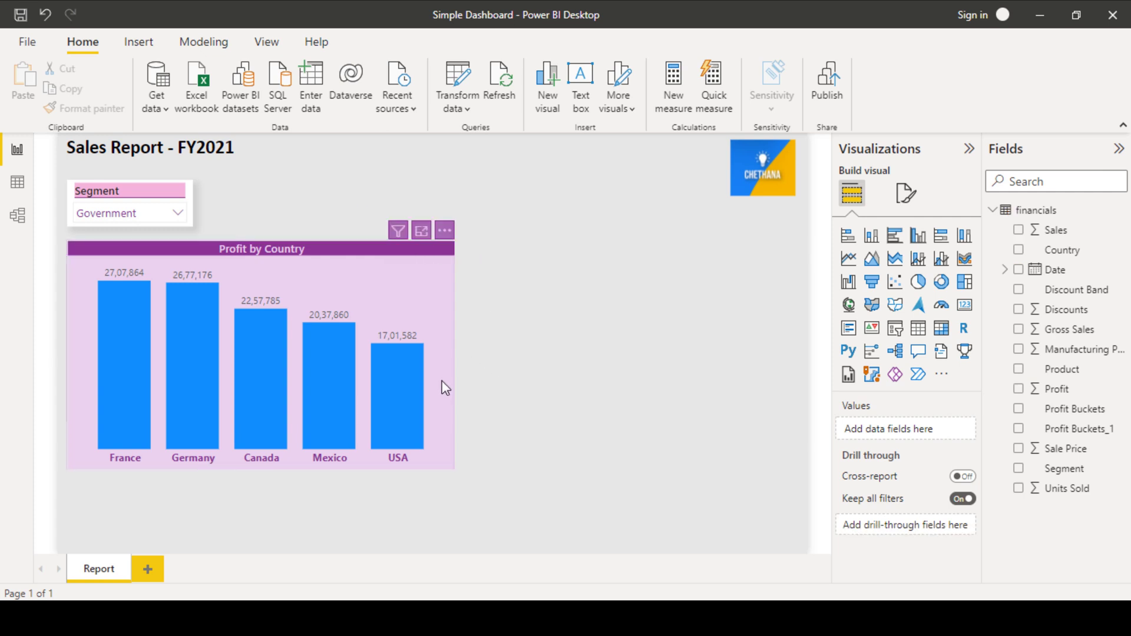
left_click(454, 469)
- Expand the Tooltips Text and Background settings to review them, then collapse Tooltips
left_click(906, 193)
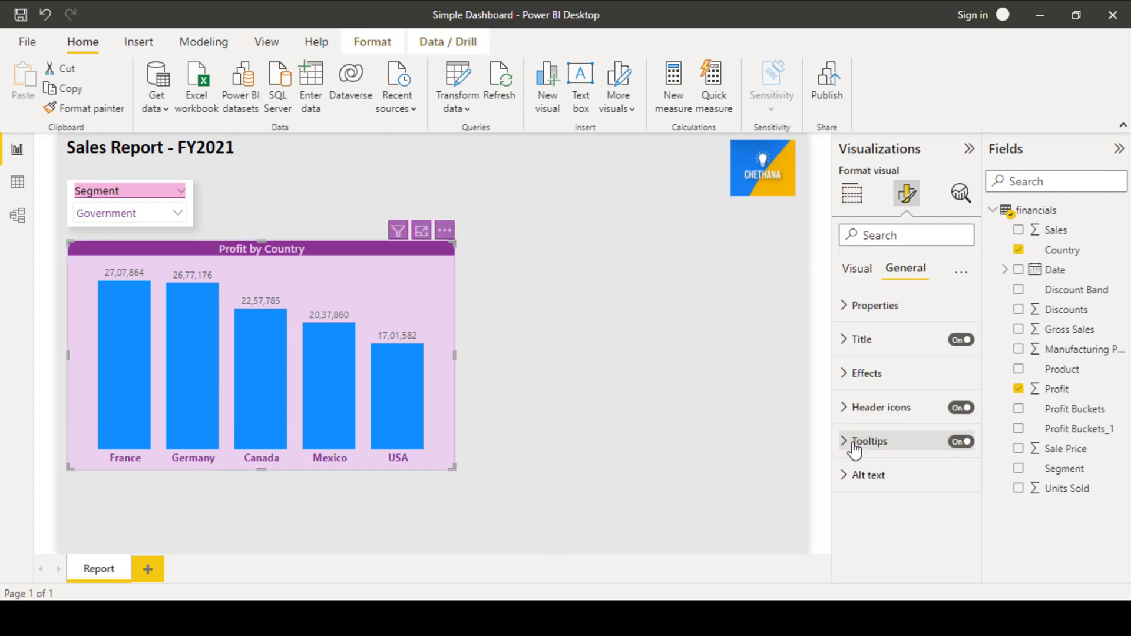
mouse_move(398, 397)
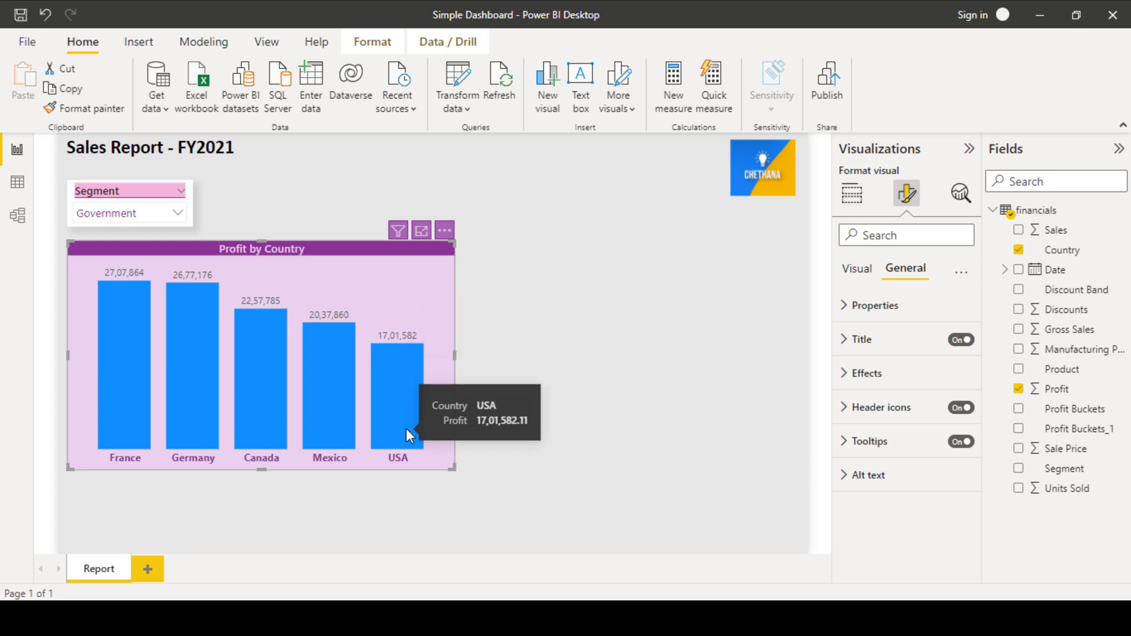
left_click(844, 441)
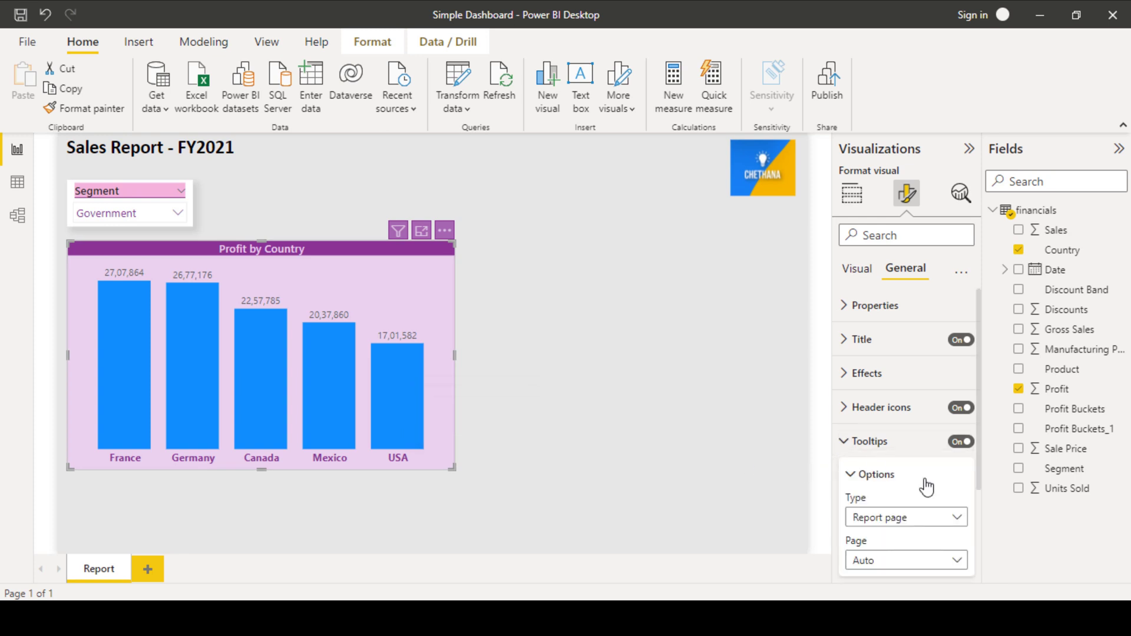
scroll(926, 487, "down", 3)
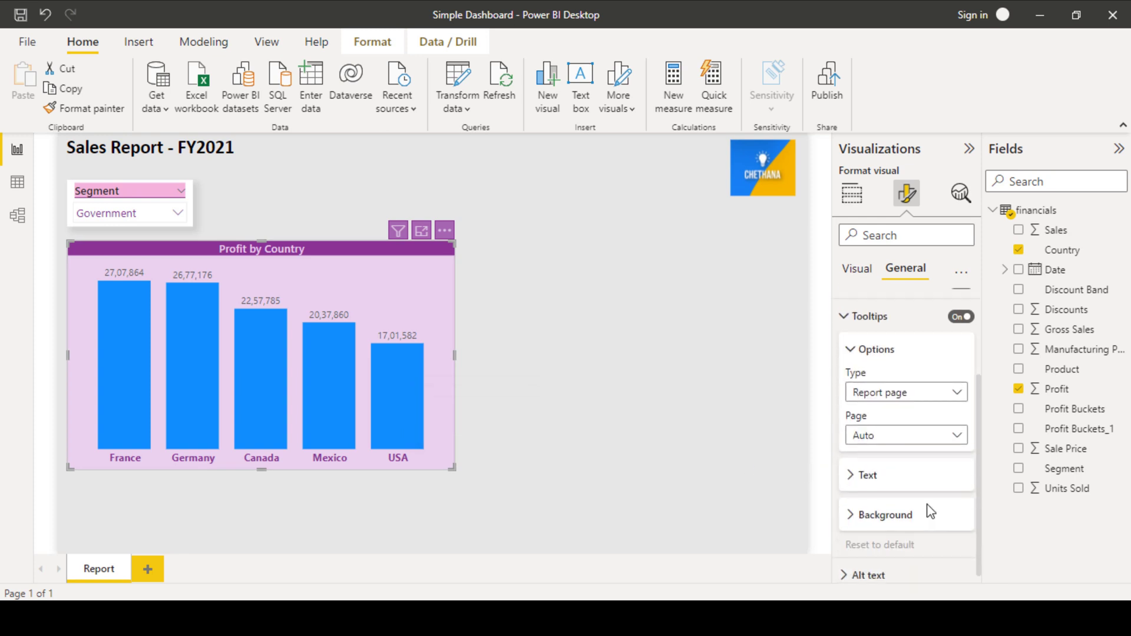
left_click(850, 466)
scroll(860, 478, "down", 3)
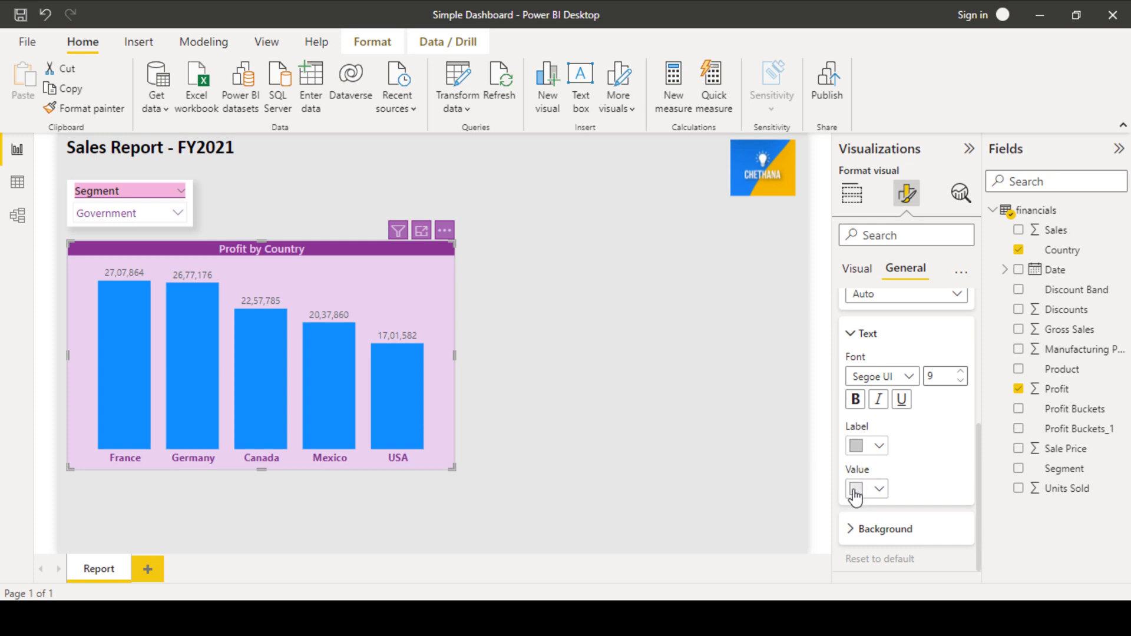
left_click(859, 529)
scroll(923, 538, "down", 2)
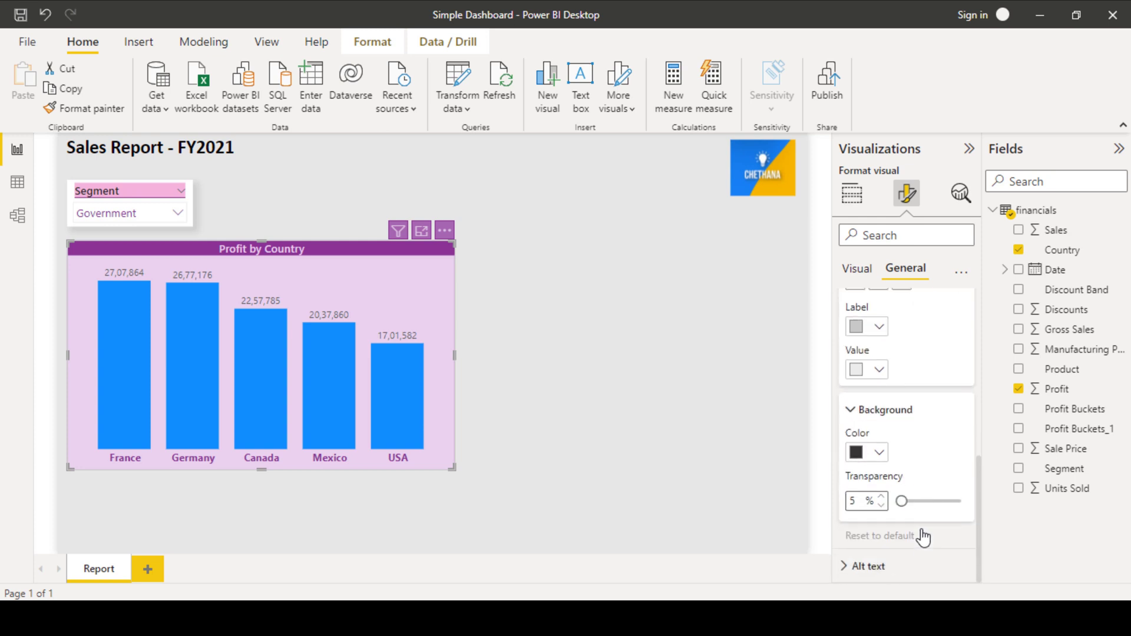
scroll(857, 396, "up", 2)
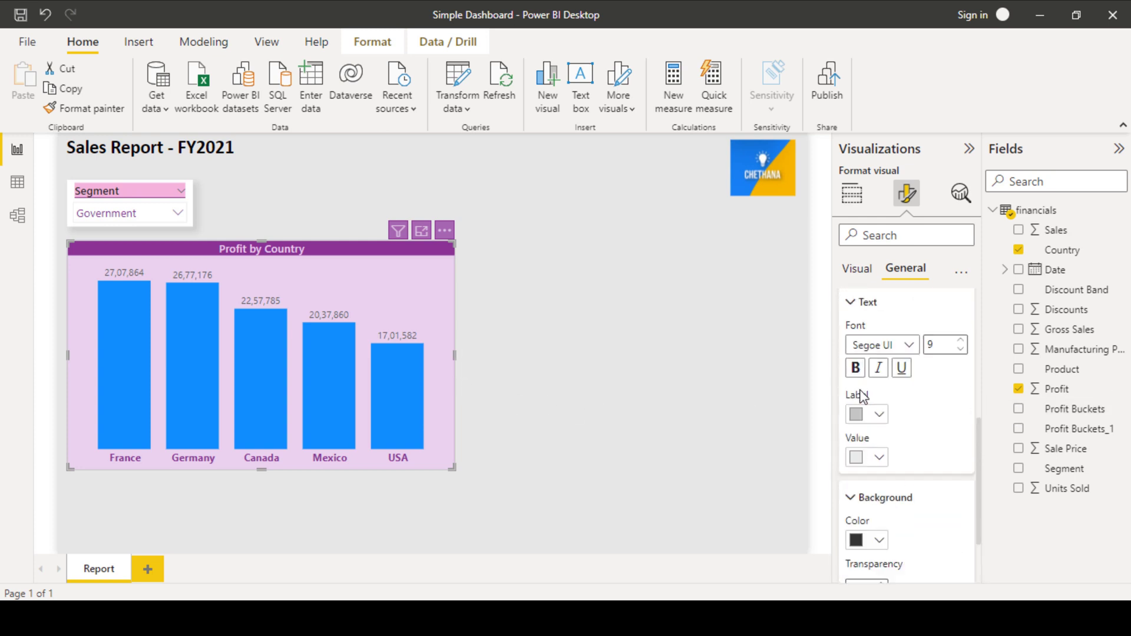
scroll(862, 403, "up", 3)
left_click(850, 398)
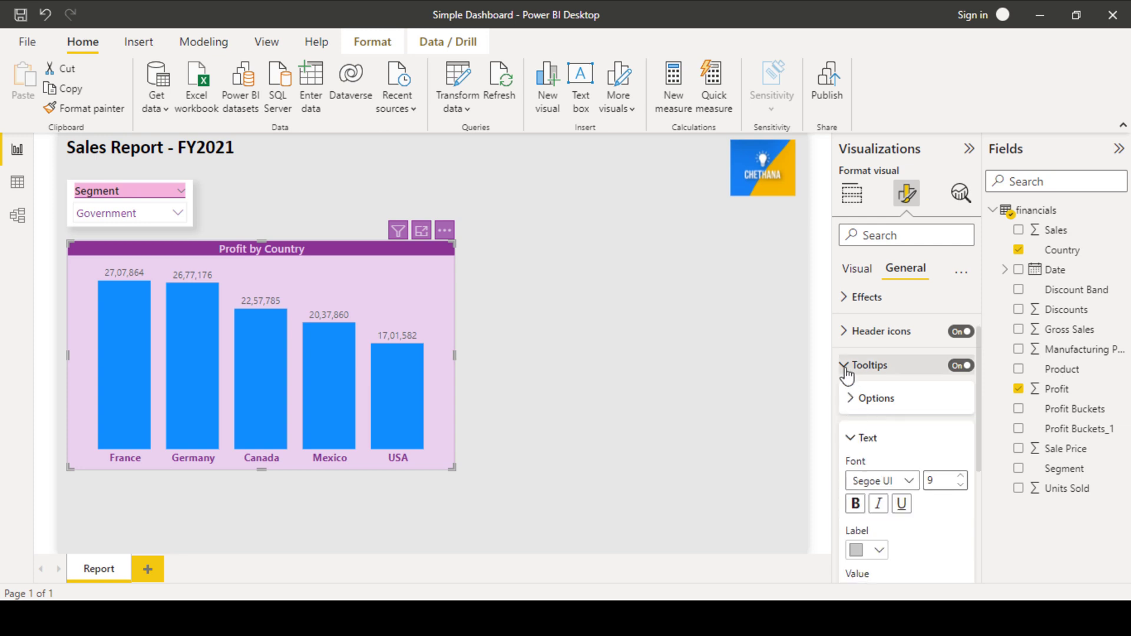
left_click(845, 365)
- Change the Profit by Country column colour from blue, trying several purples before settling on medium purple
left_click(861, 270)
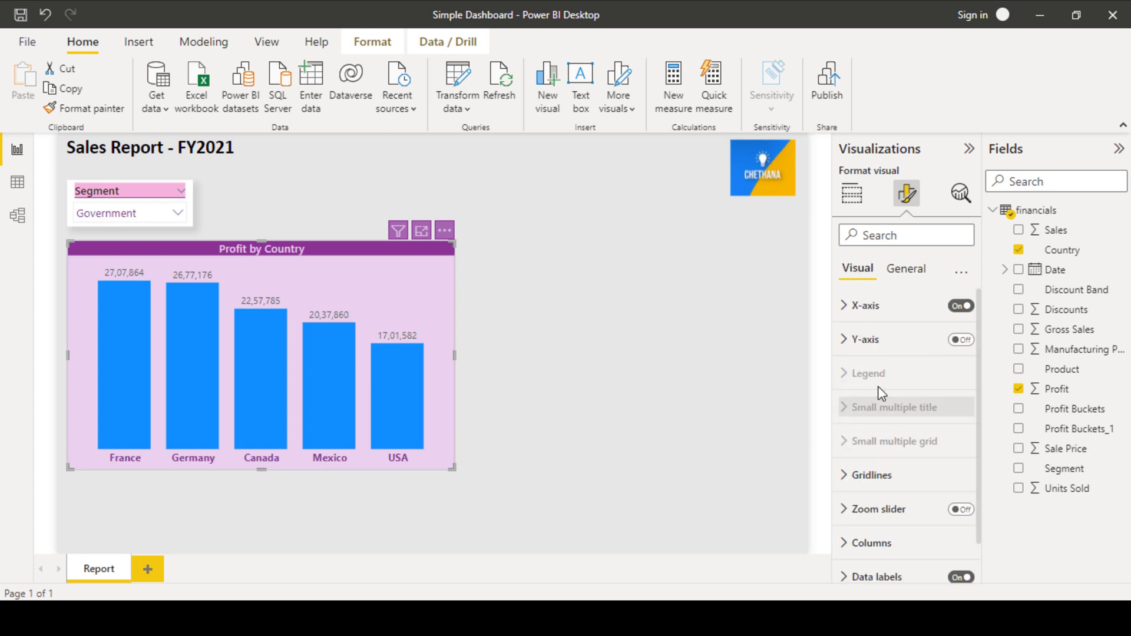
scroll(922, 505, "down", 1)
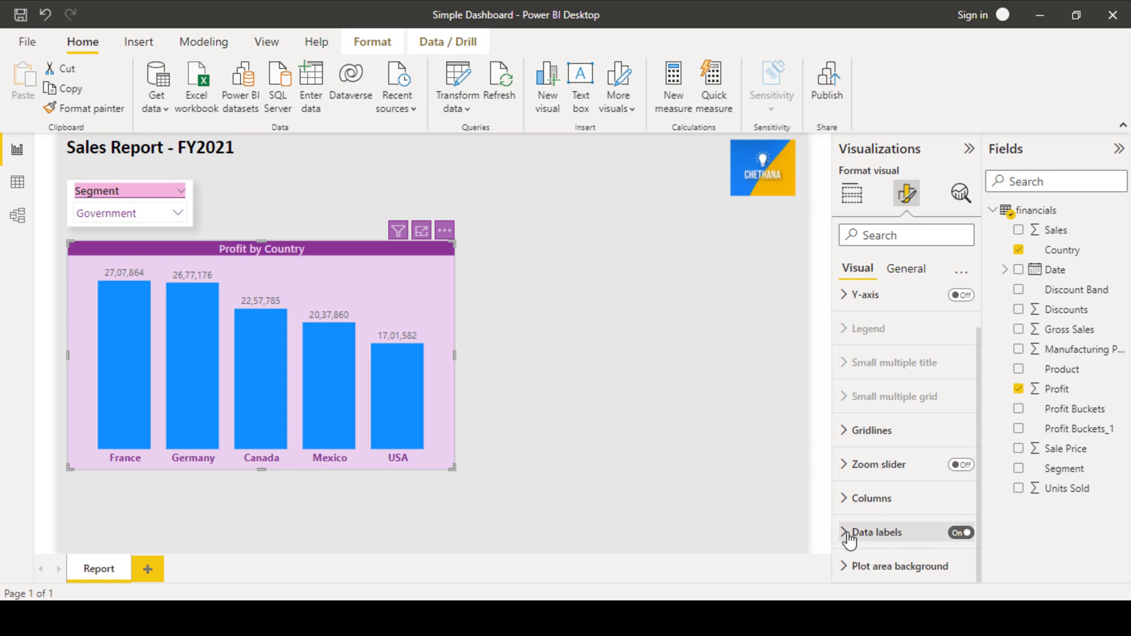
left_click(848, 498)
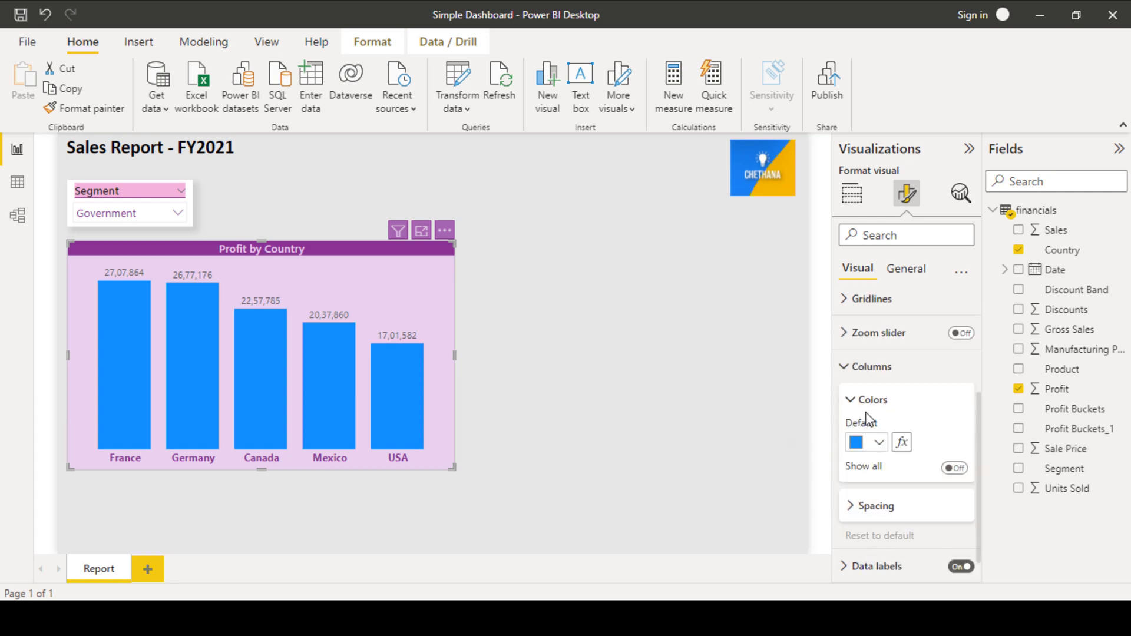
left_click(879, 443)
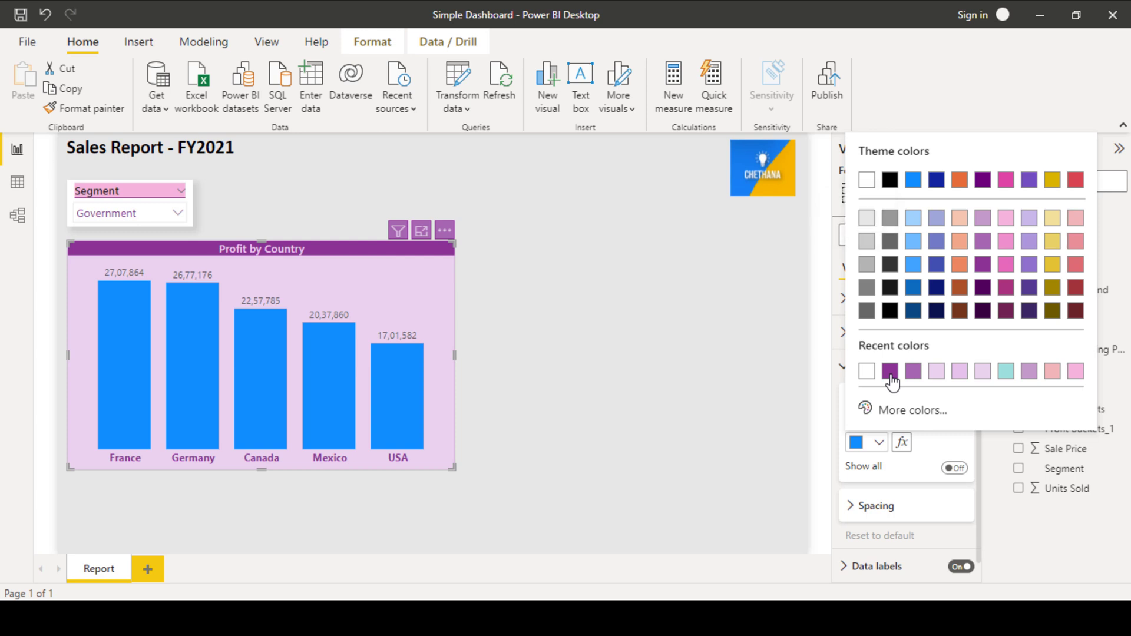
left_click(891, 372)
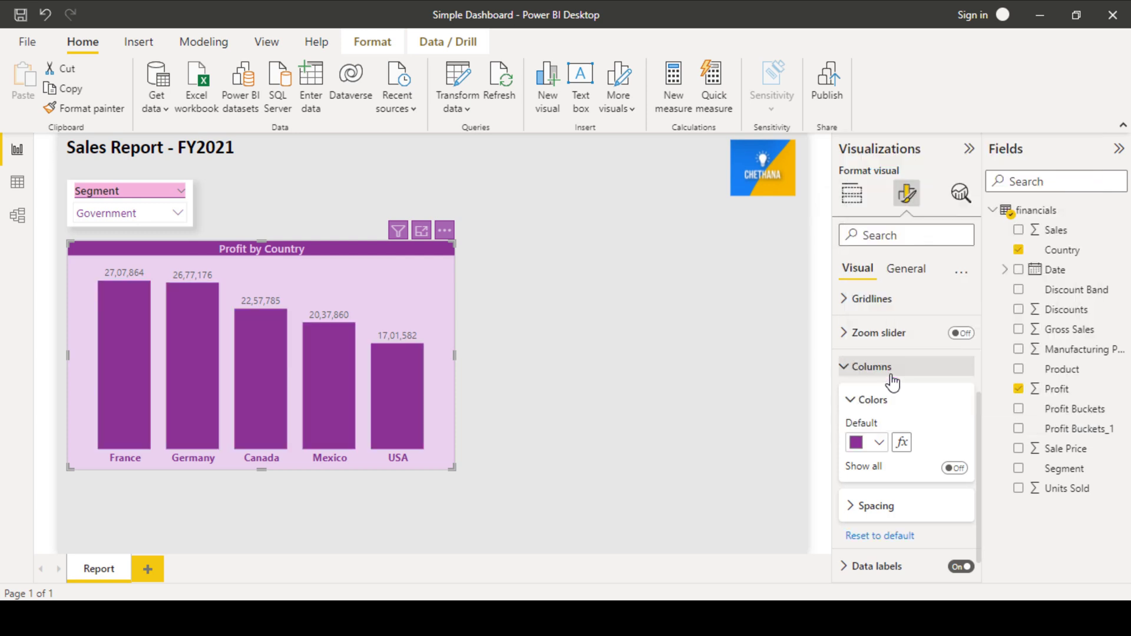
left_click(878, 443)
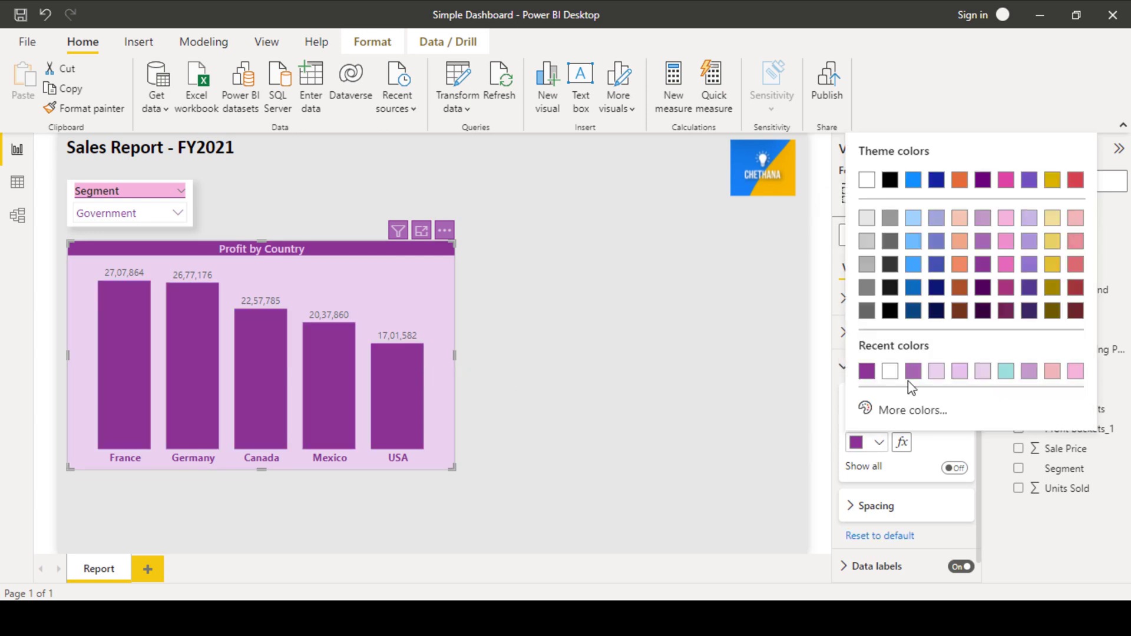
left_click(983, 218)
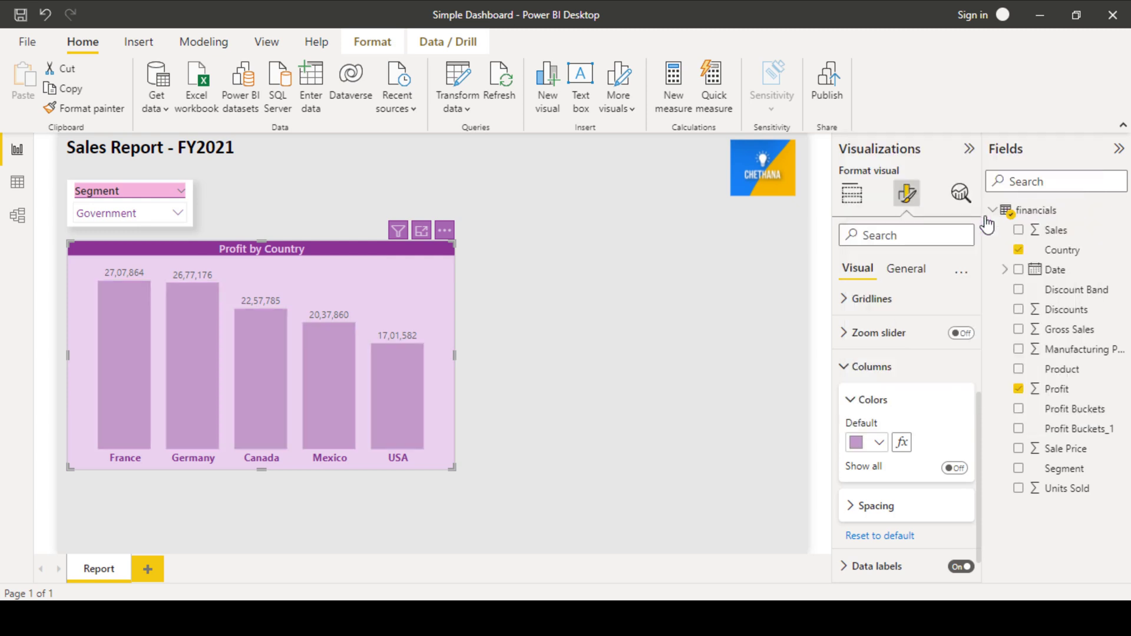
left_click(869, 442)
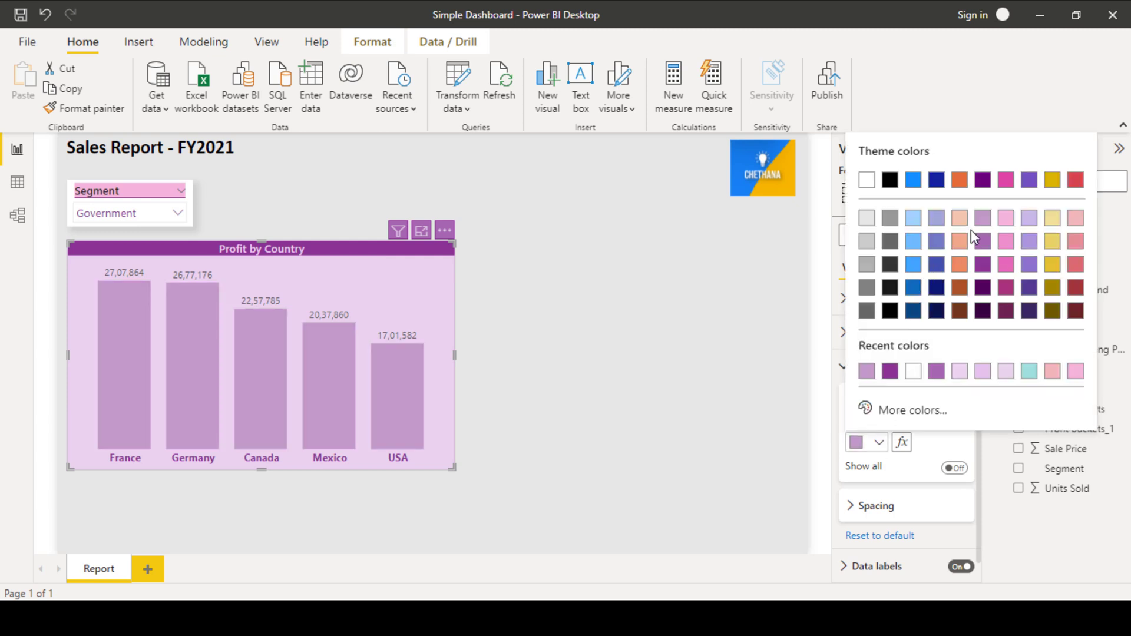
left_click(982, 242)
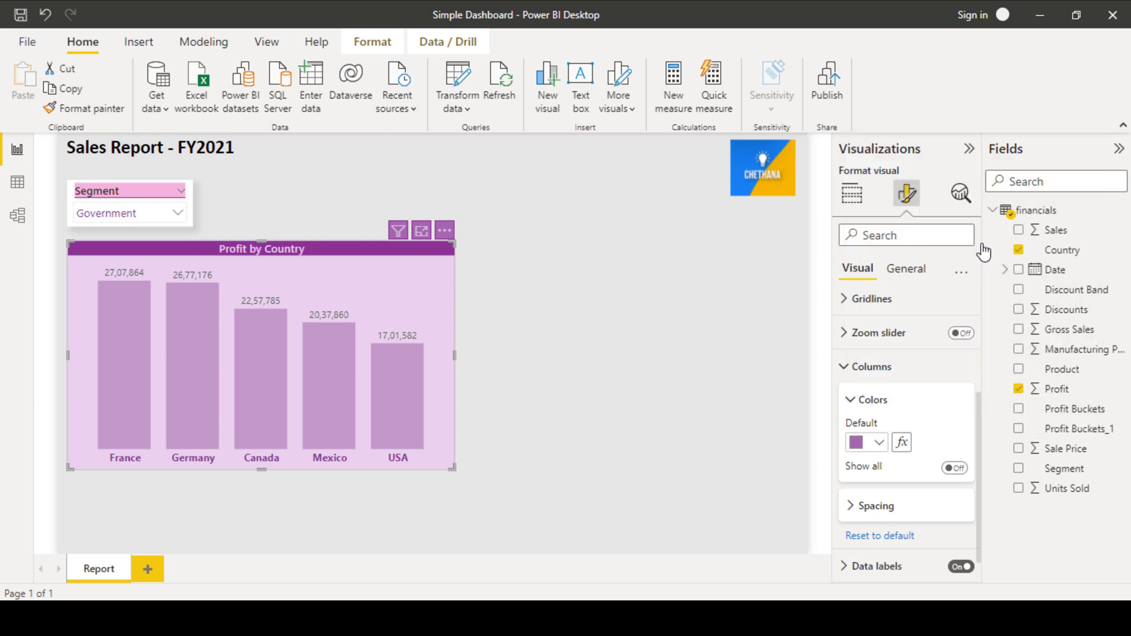
- Switch the columns to a deeper purple, then make the data label values purple and bold
left_click(876, 566)
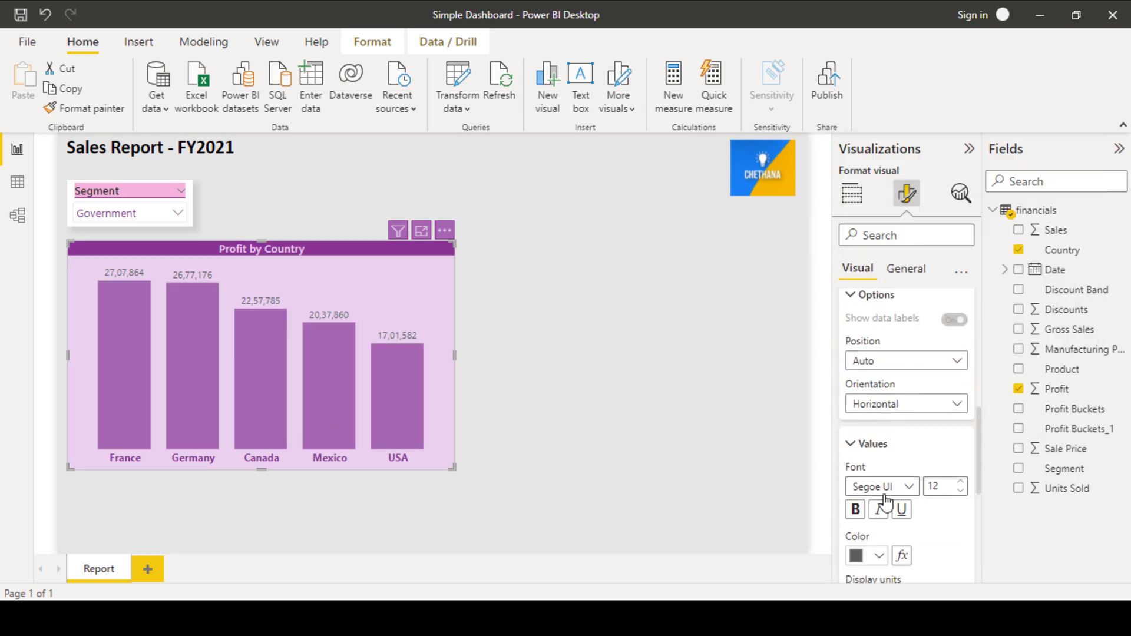
scroll(883, 500, "down", 1)
scroll(883, 499, "down", 4)
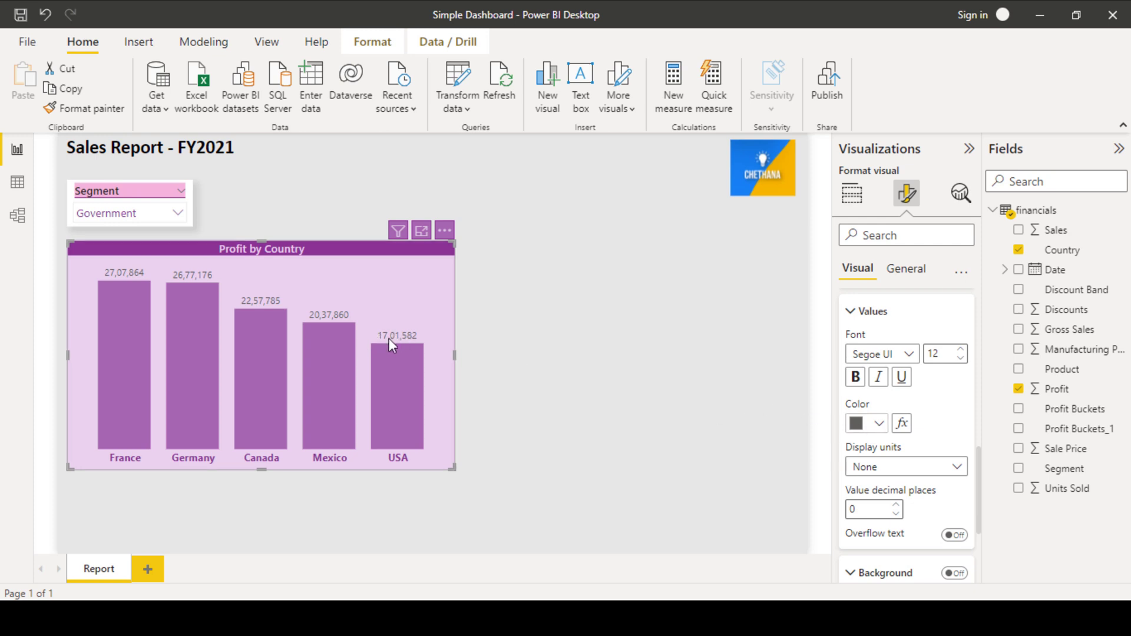
left_click(878, 423)
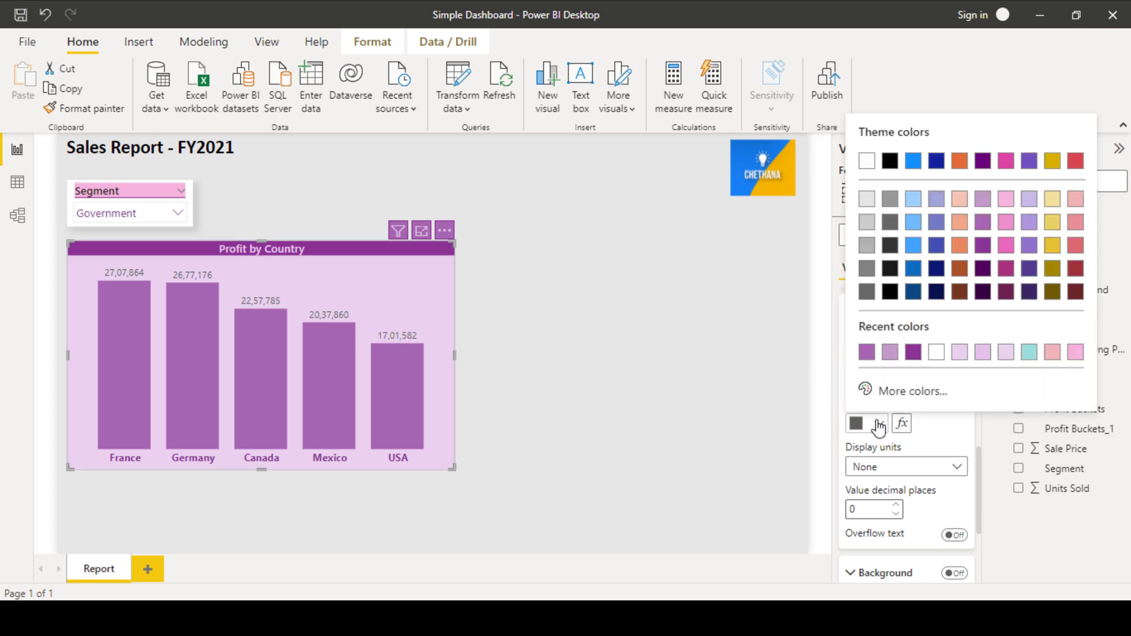
left_click(984, 247)
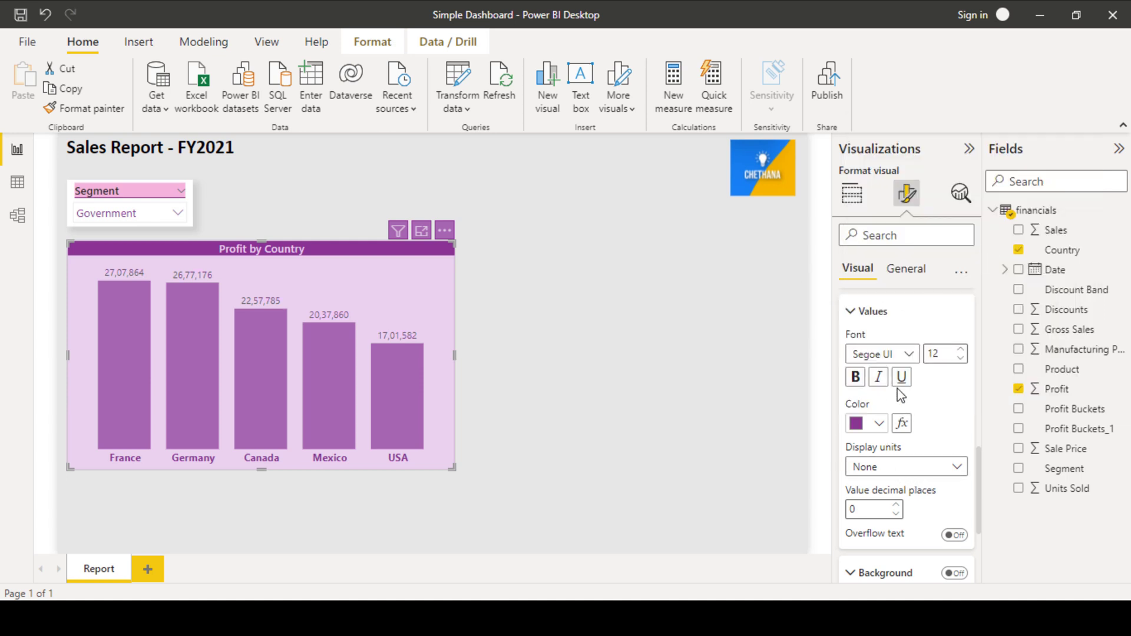
scroll(912, 420, "up", 1)
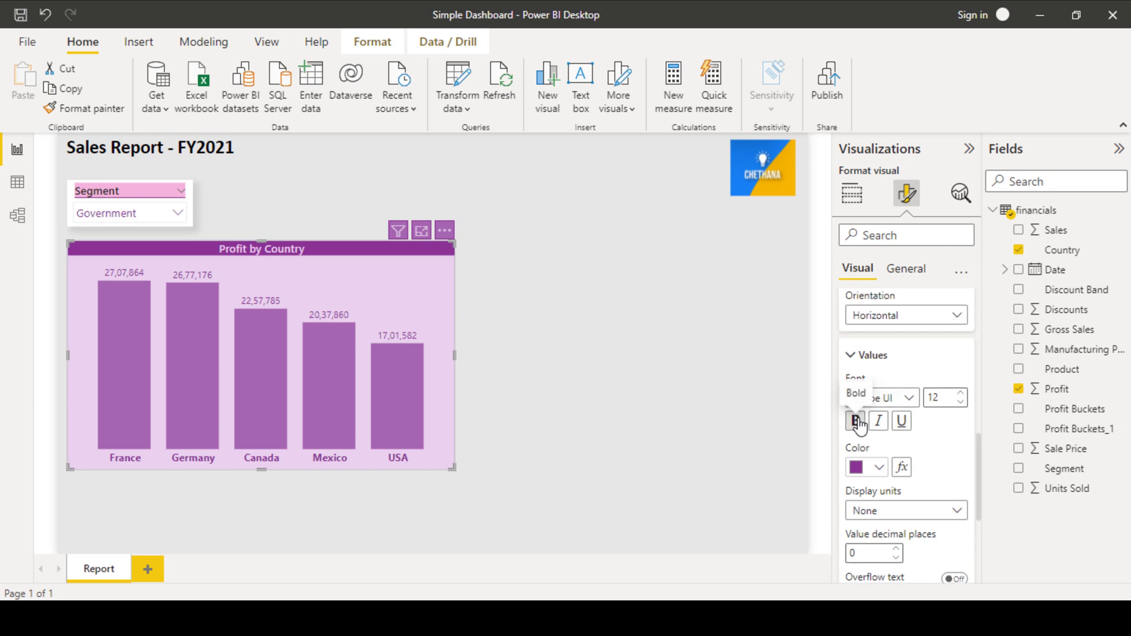
left_click(857, 422)
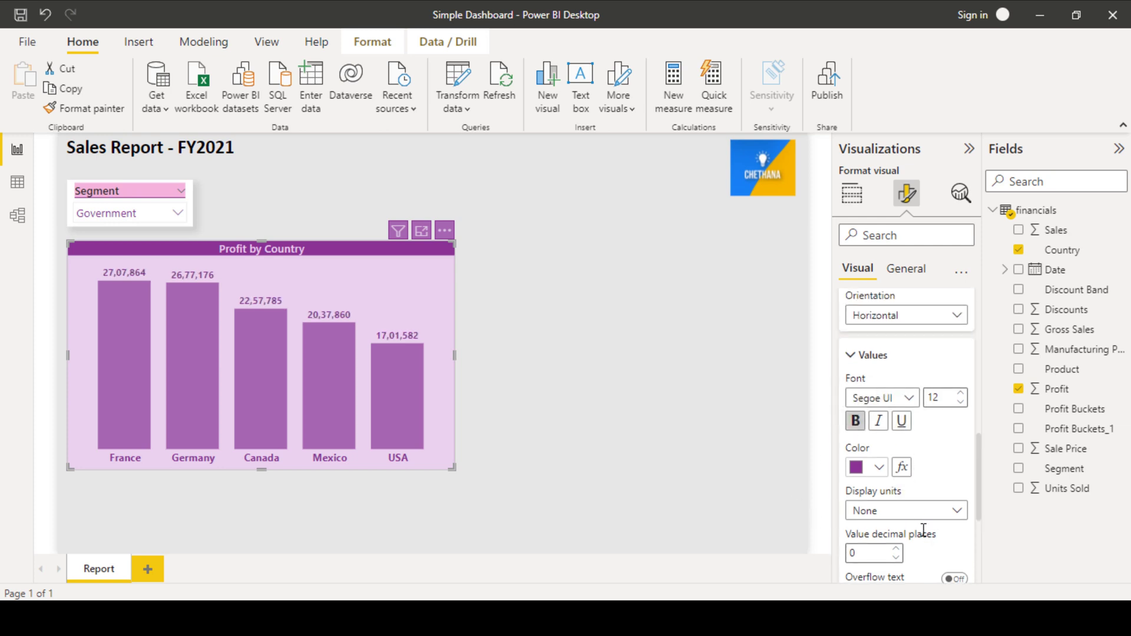
scroll(923, 531, "down", 1)
scroll(875, 545, "down", 1)
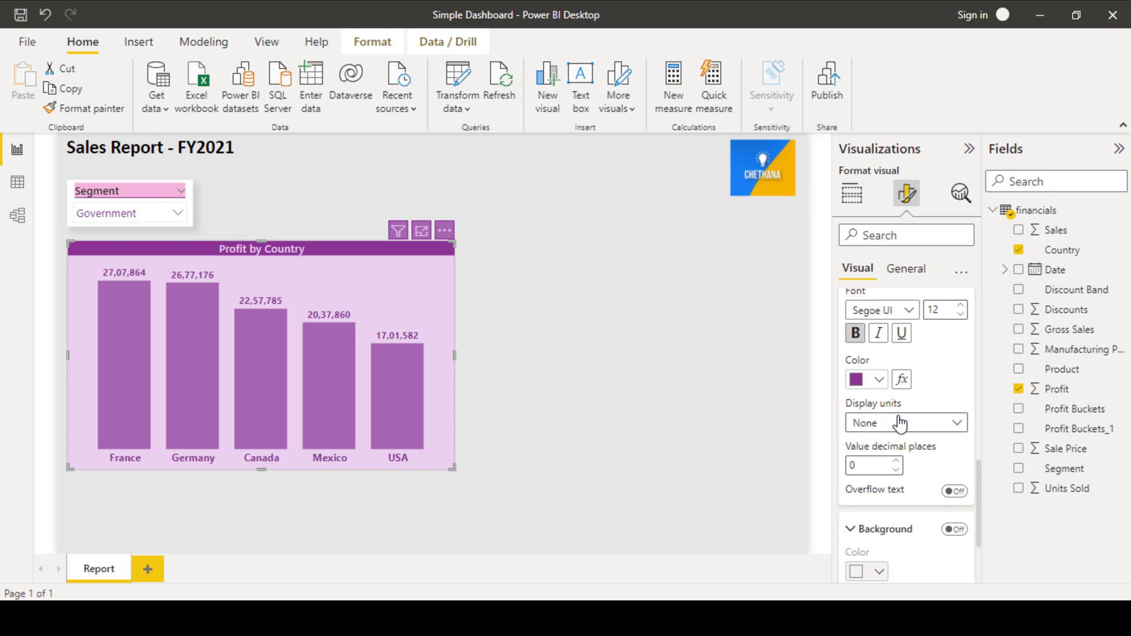
- Try Thousands and Millions for the label display units, then settle on Trillions
left_click(906, 433)
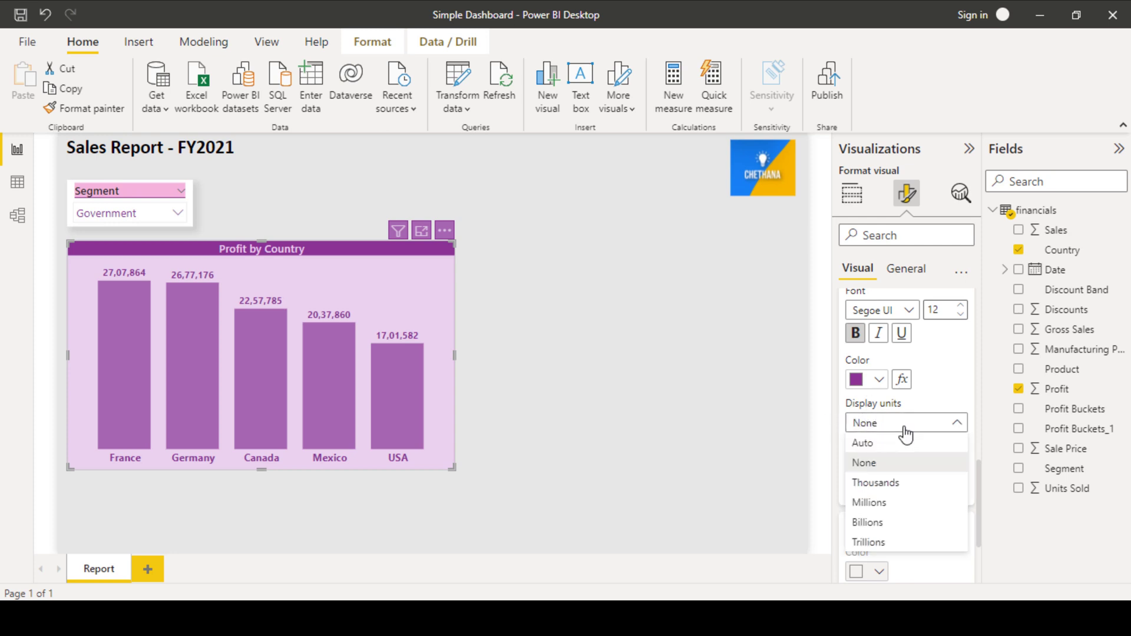
left_click(898, 484)
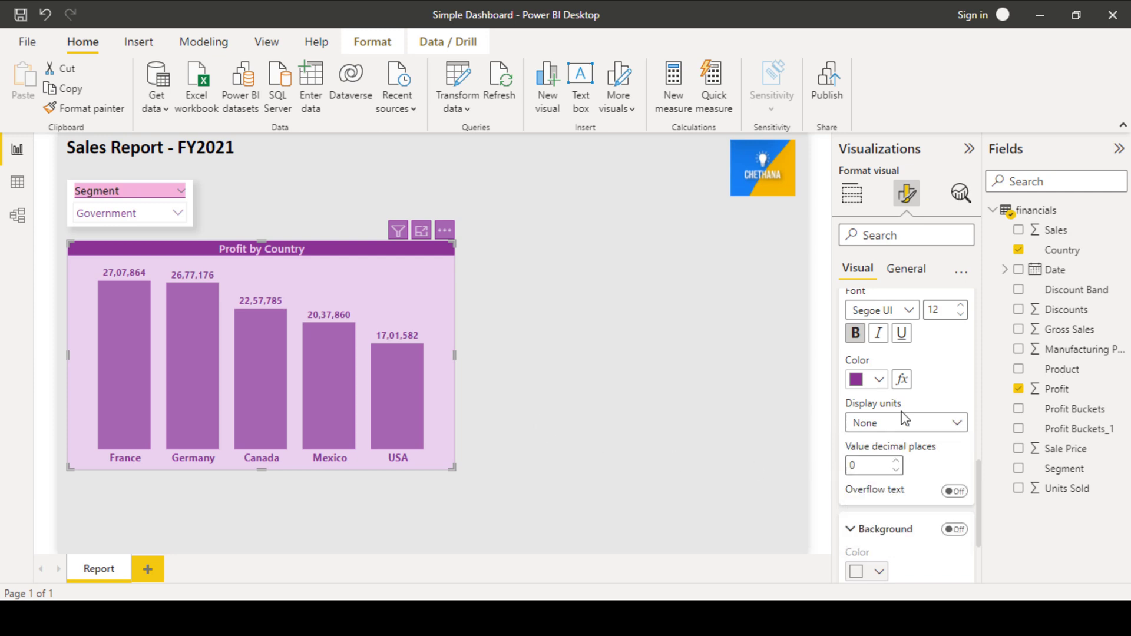
left_click(929, 427)
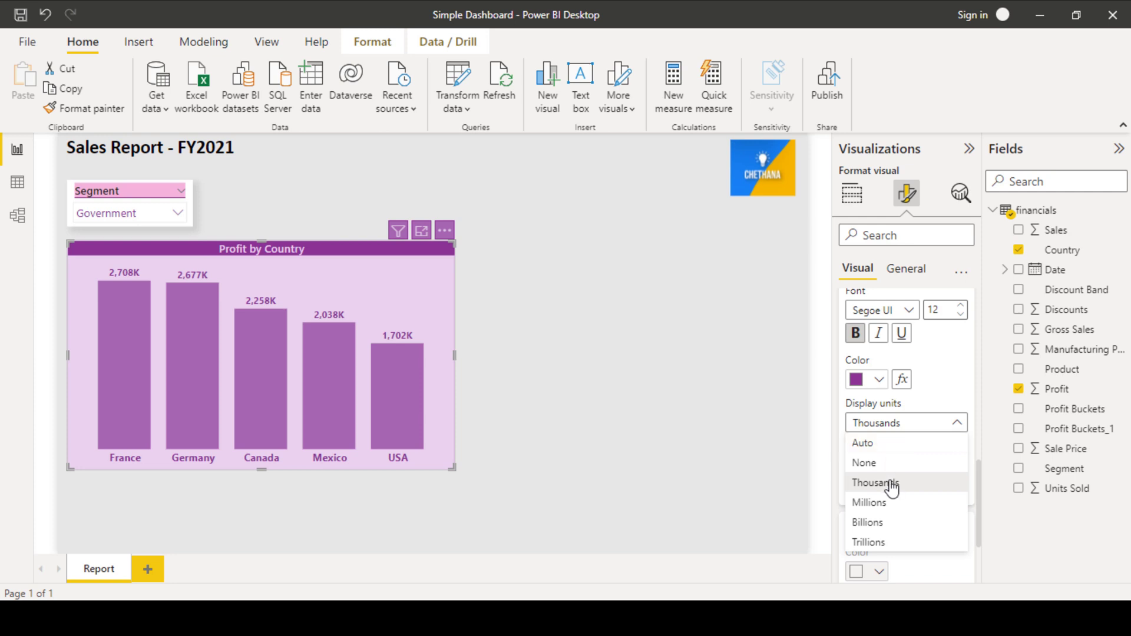
key("Escape")
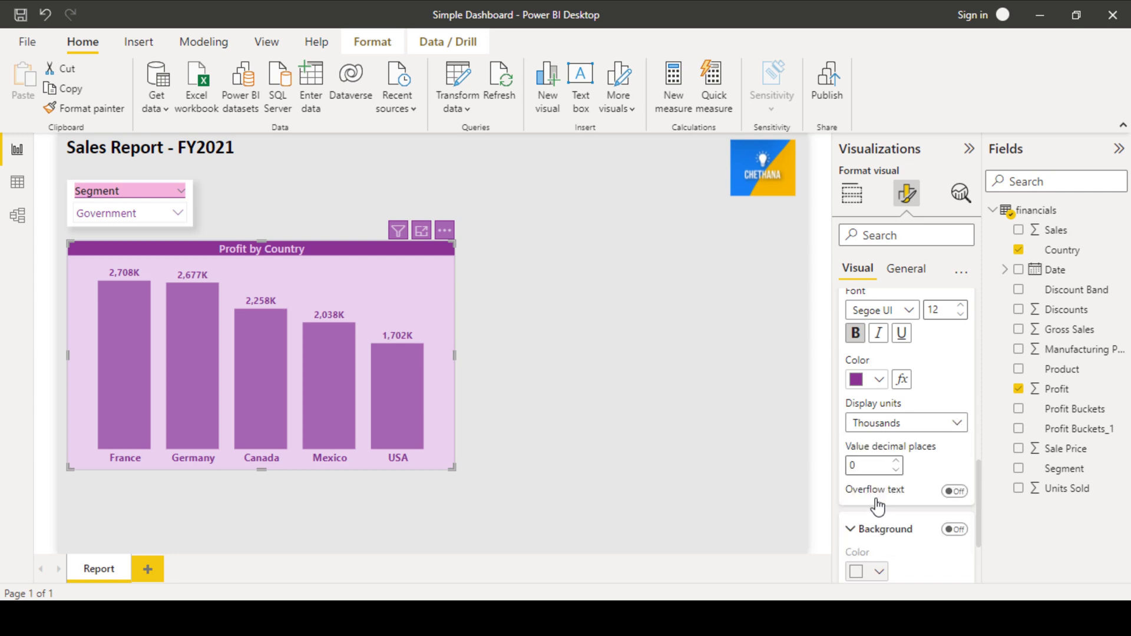
key("Down")
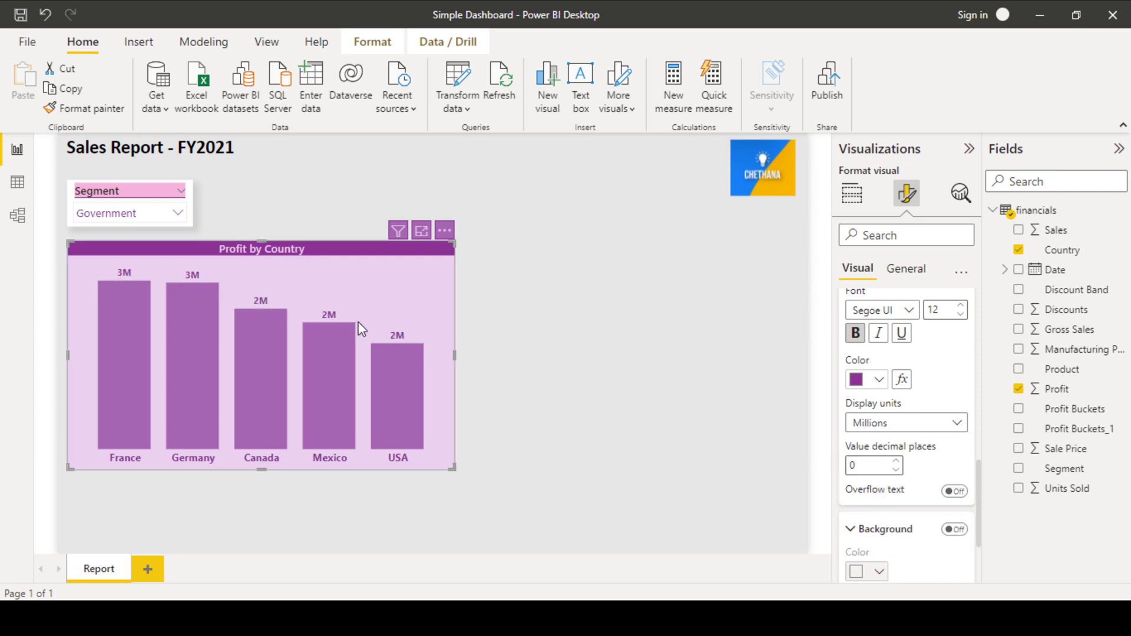
left_click(887, 428)
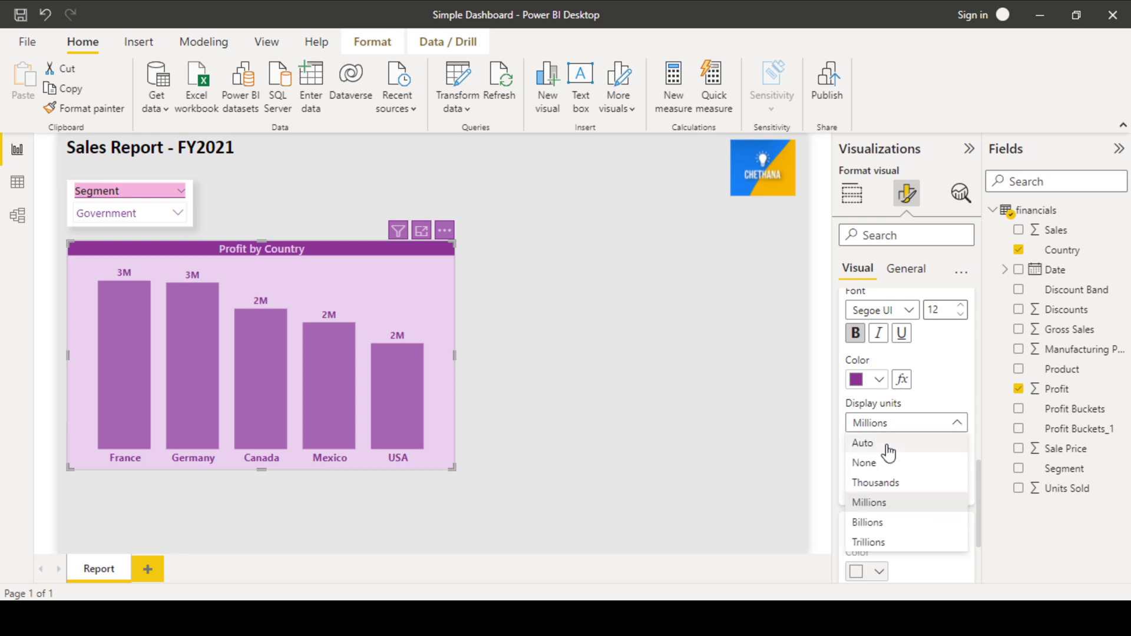
left_click(437, 424)
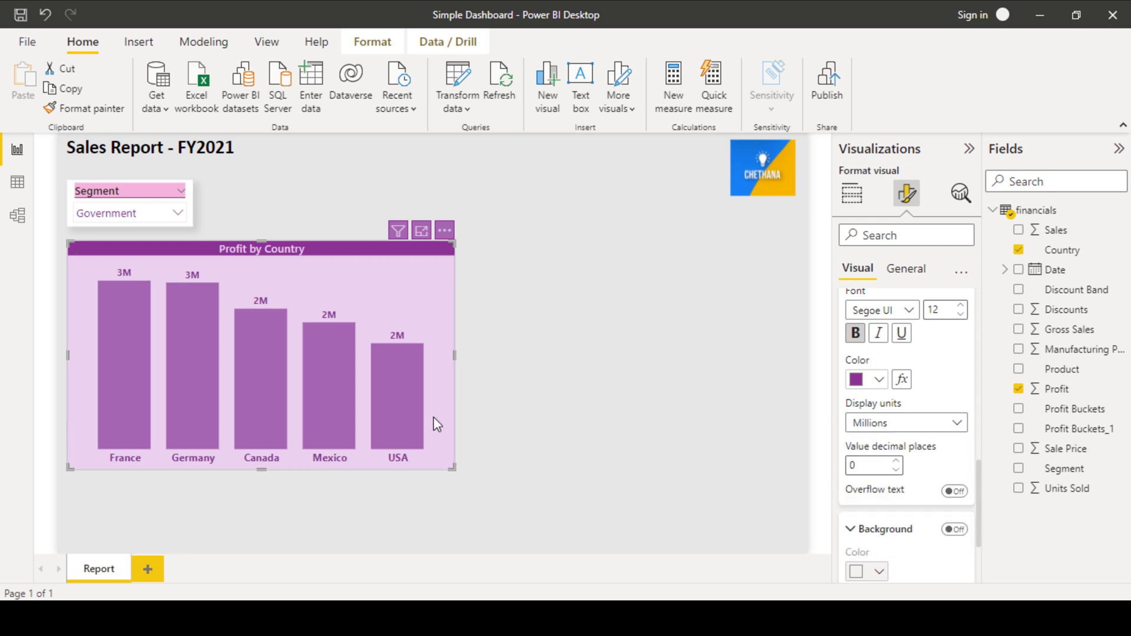
key("Down")
key("Down")
left_click(919, 430)
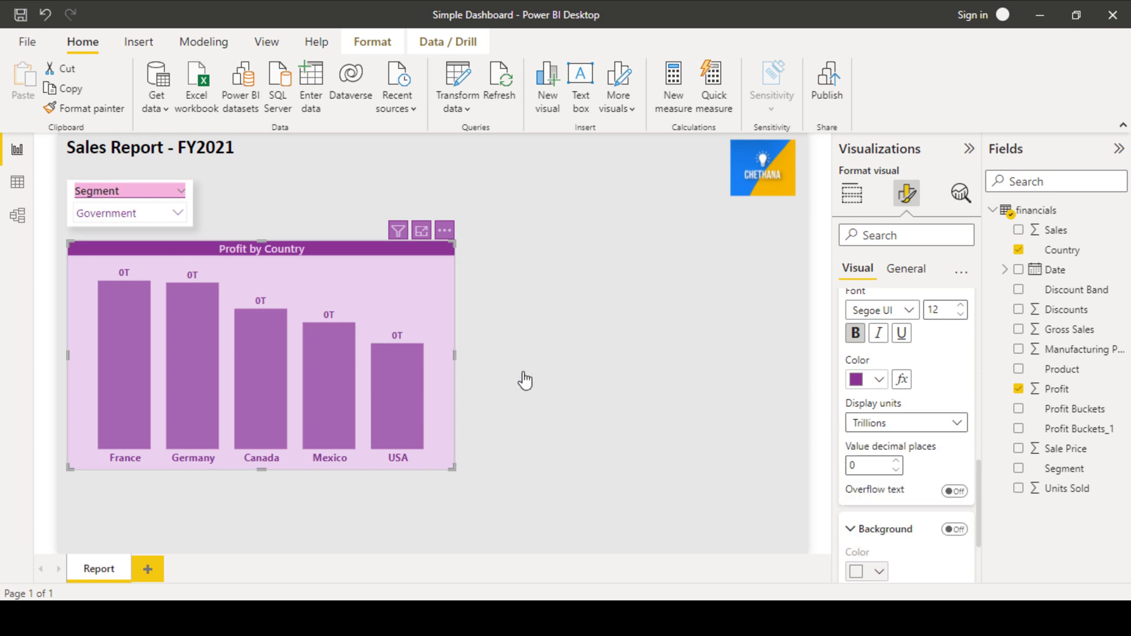
- Set the label display units to None and experiment with the Value decimal places setting
left_click(864, 463)
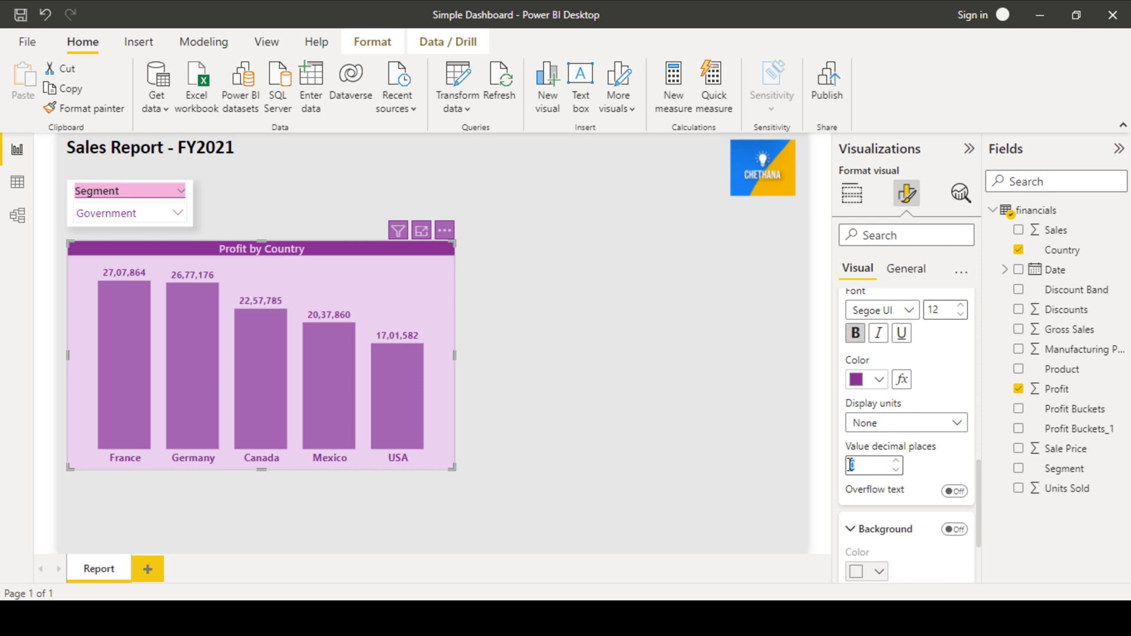
type("2")
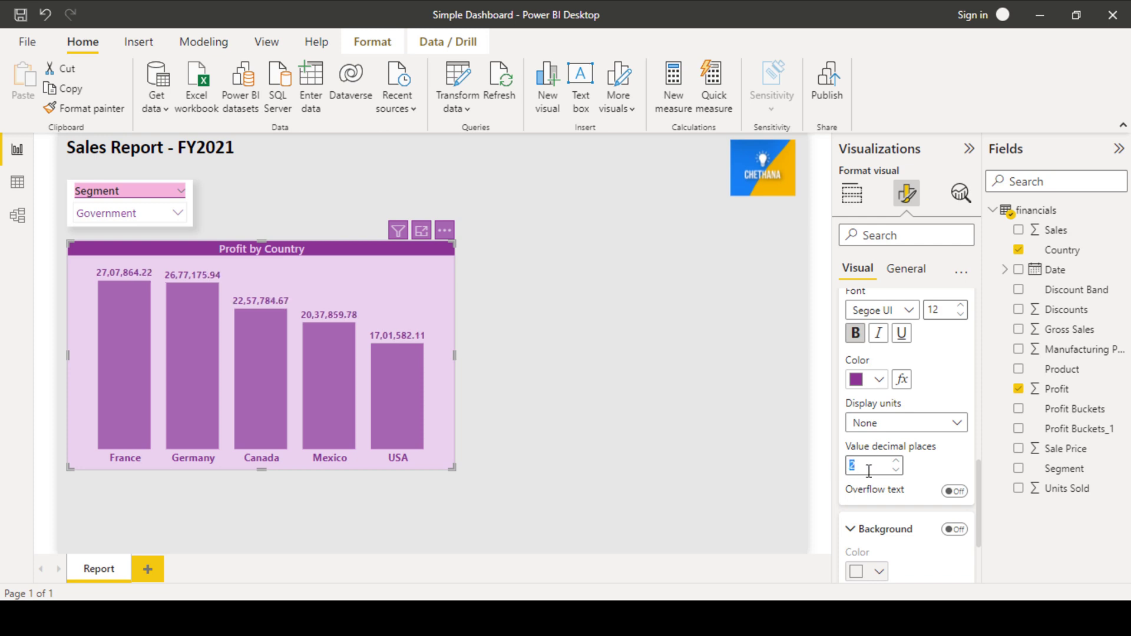
type("4")
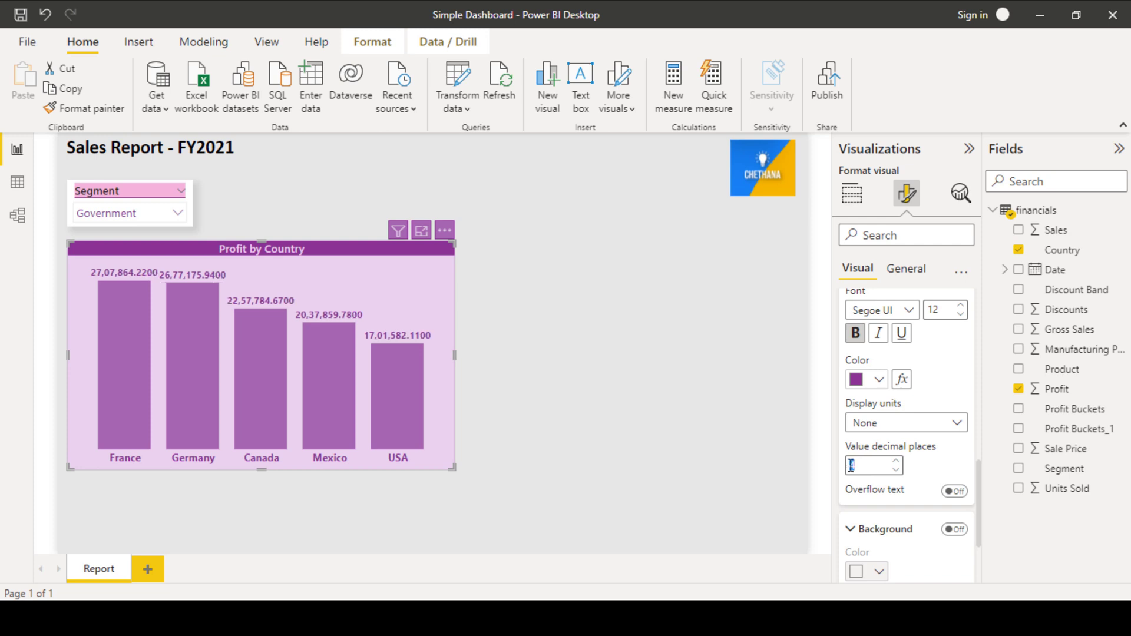
type("3")
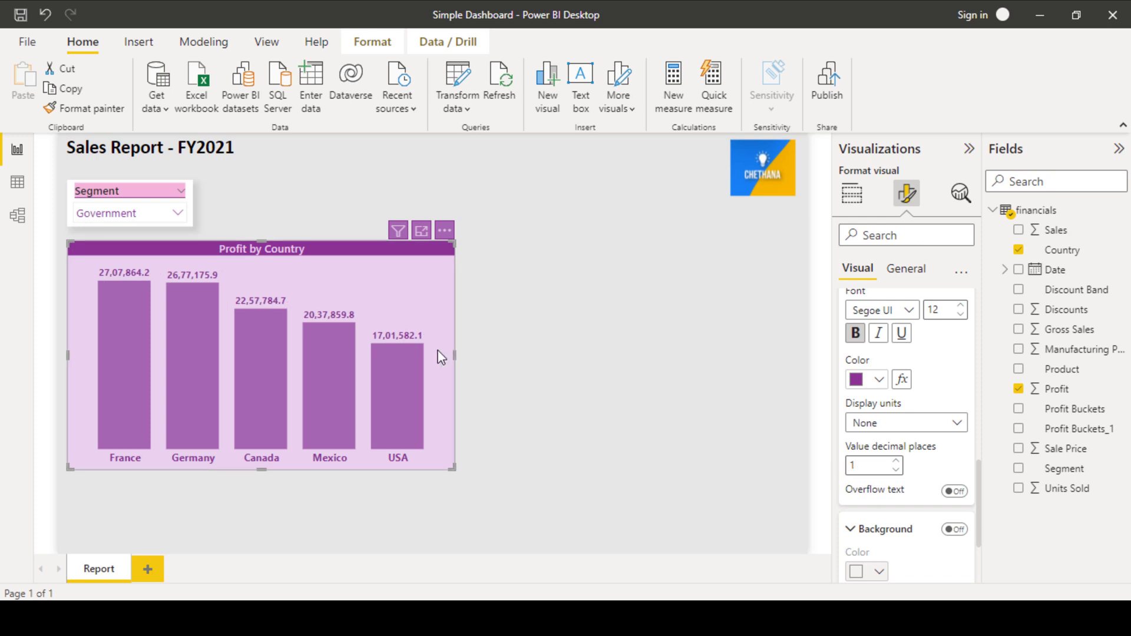
left_click(882, 468)
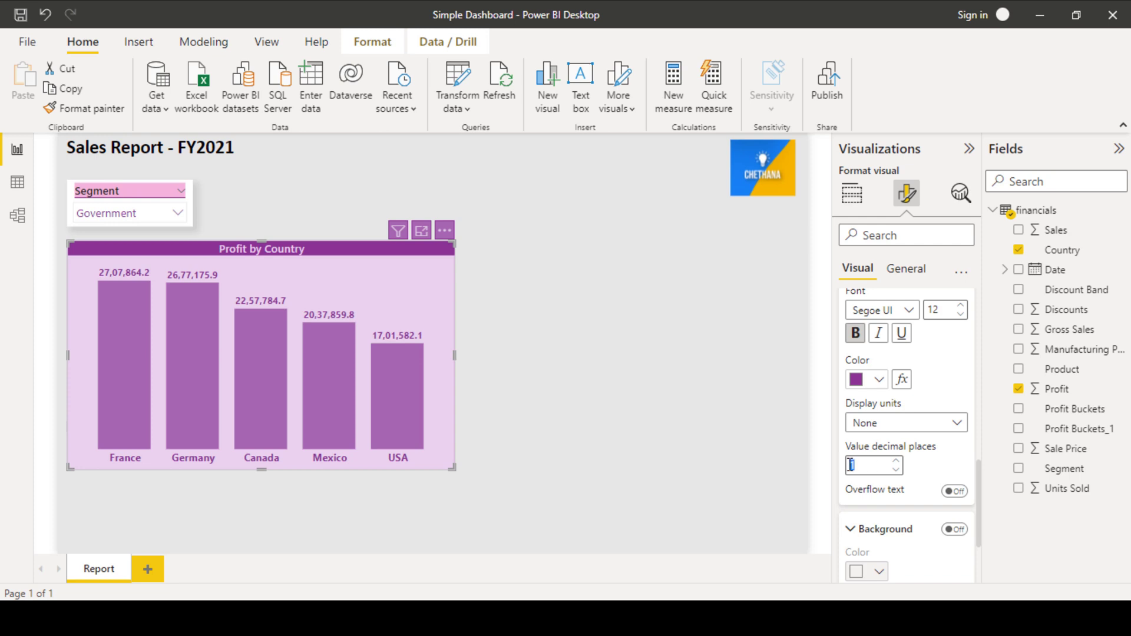
mouse_move(397, 395)
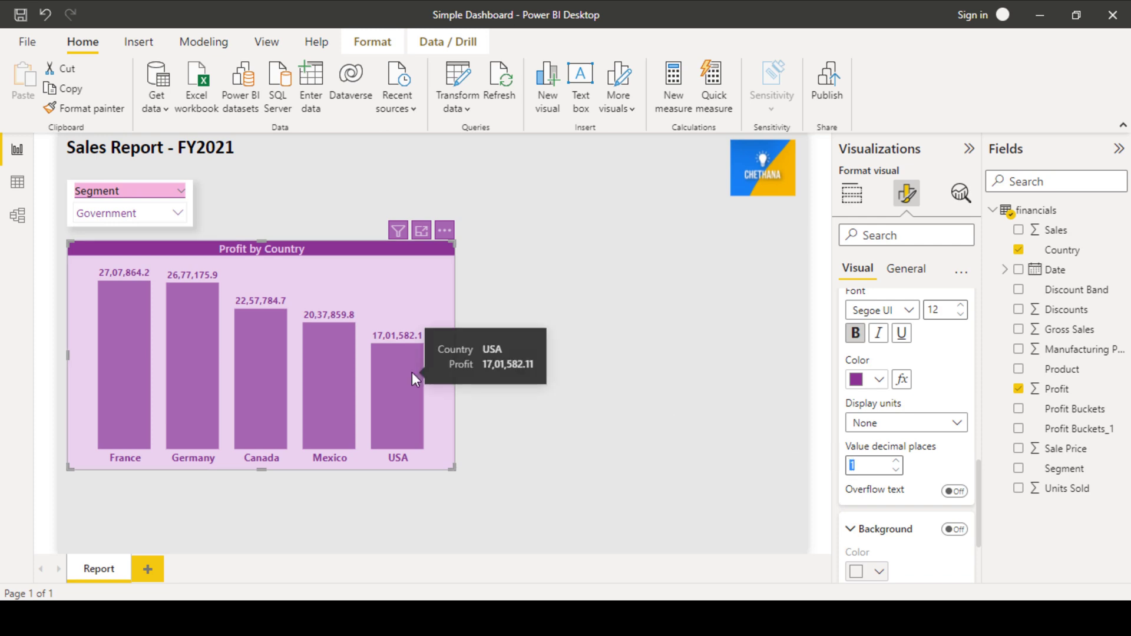
- Set label decimal places to 0, then turn on a dark purple label background at 90% transparency
type("0")
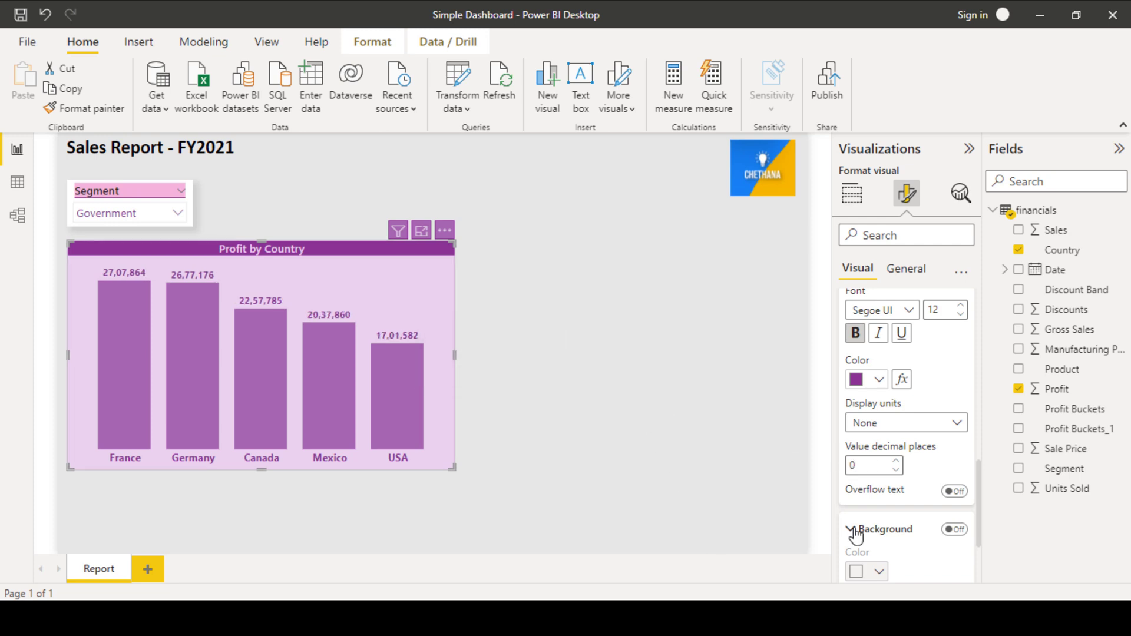
scroll(904, 533, "down", 1)
scroll(904, 533, "down", 2)
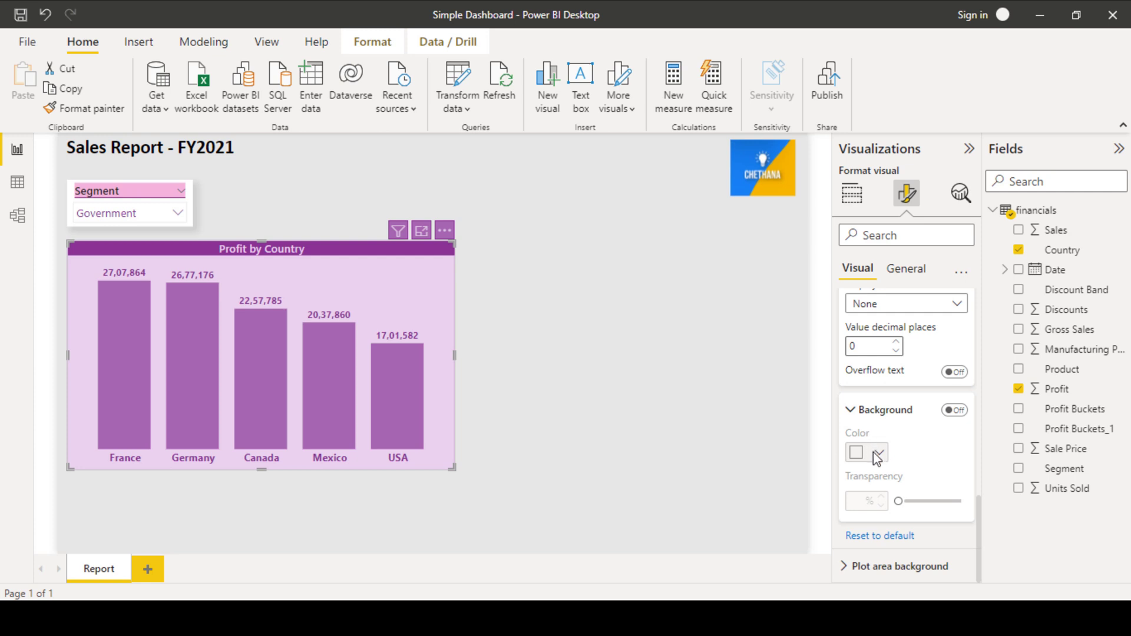
left_click(959, 416)
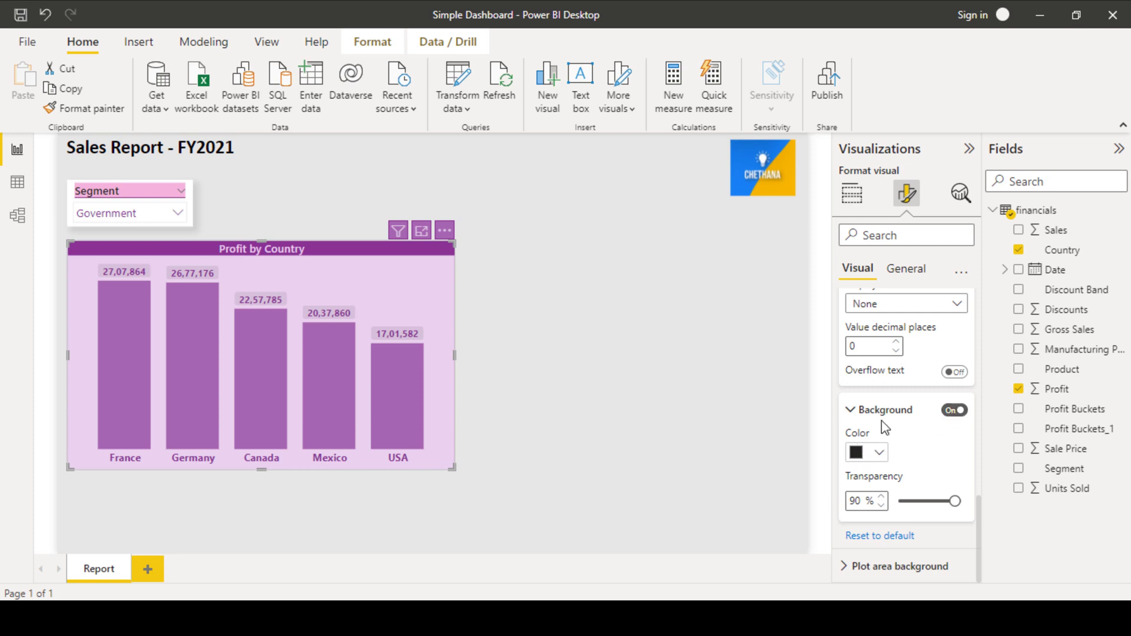
left_click(879, 455)
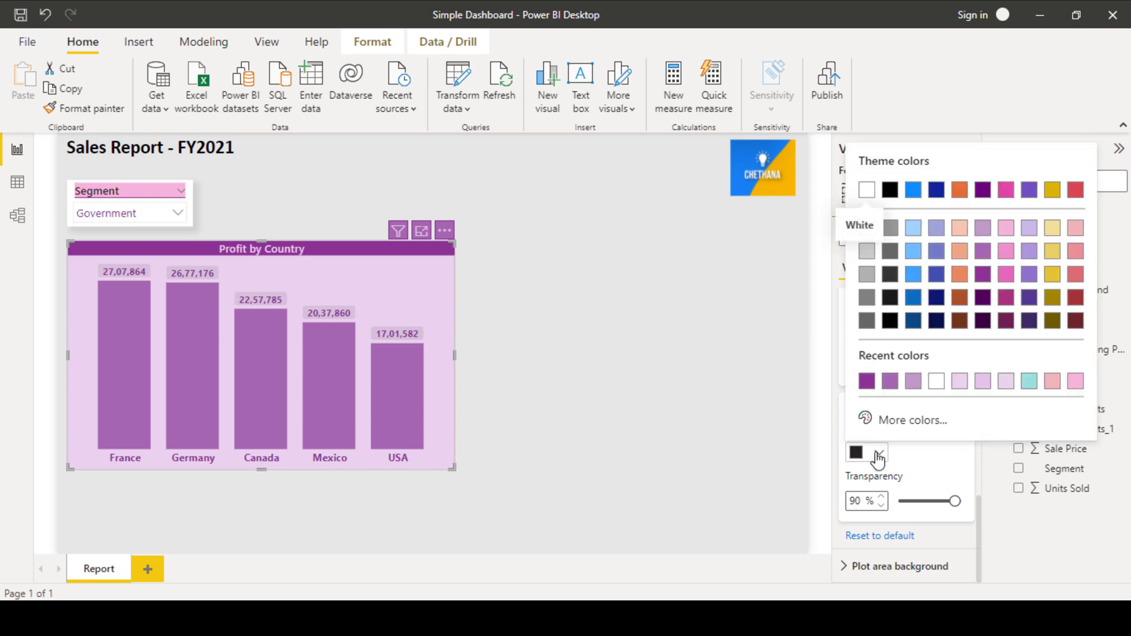
left_click(961, 384)
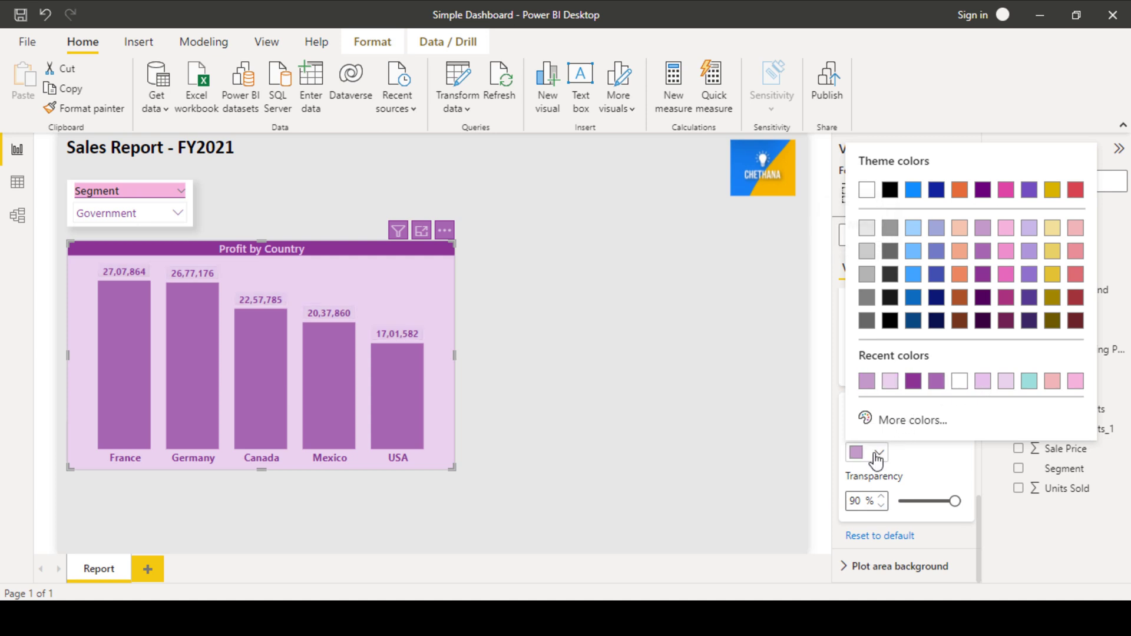
left_click(931, 387)
left_click(914, 384)
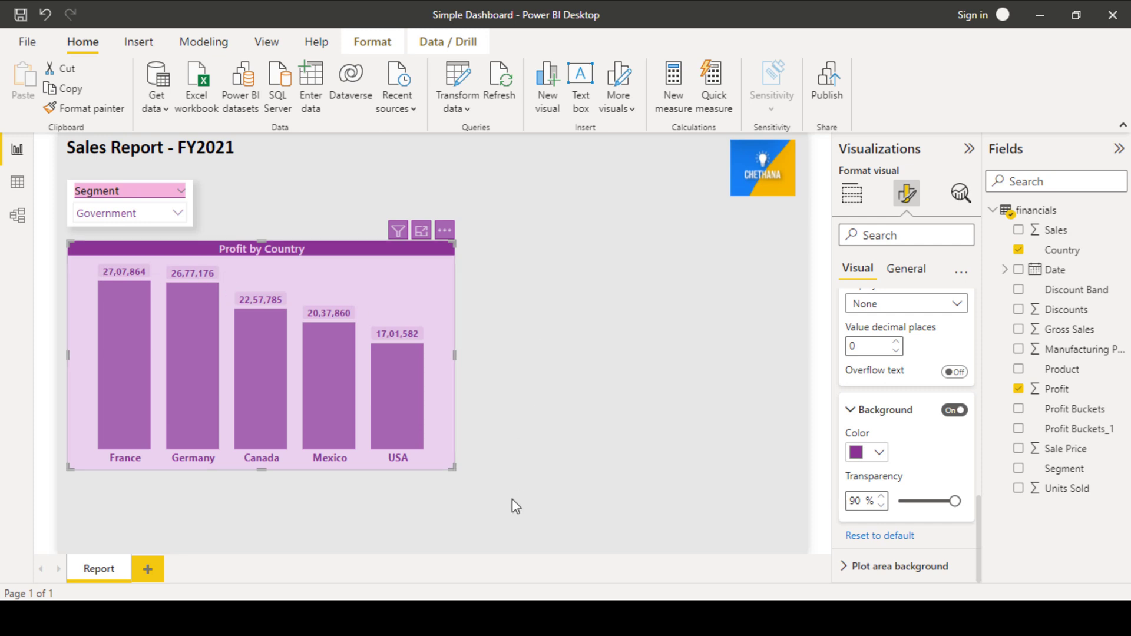
- Reselect the Profit by Country chart, drag its corner to narrow it, and select the Profit field
left_click(648, 389)
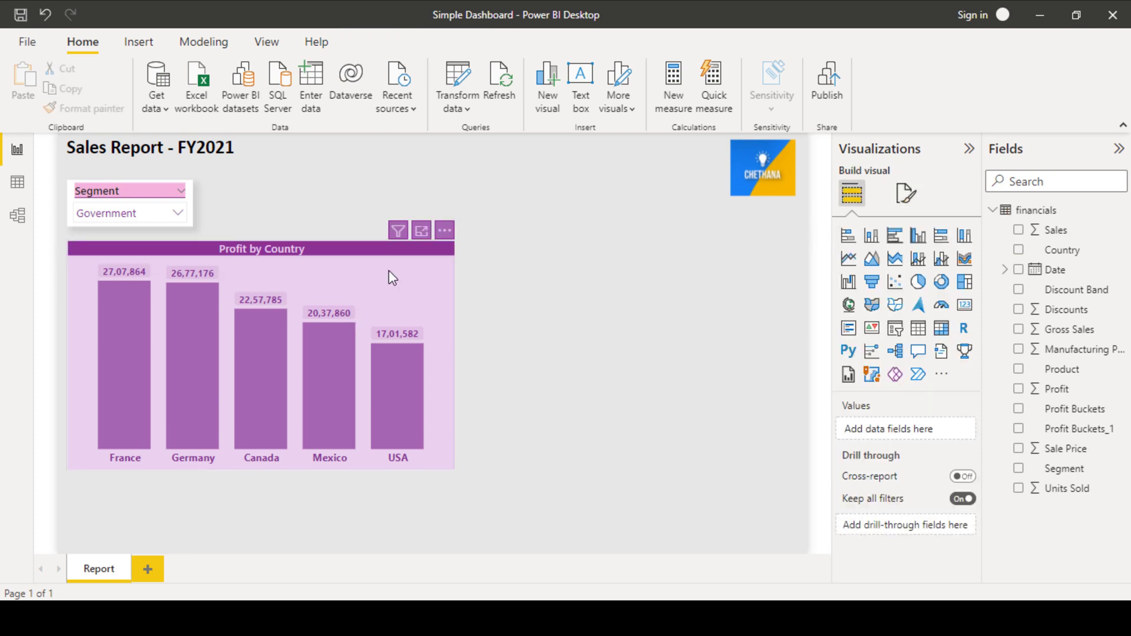
left_click(443, 460)
mouse_move(458, 474)
left_mouse_down()
mouse_move(396, 454)
mouse_move(382, 485)
left_mouse_up()
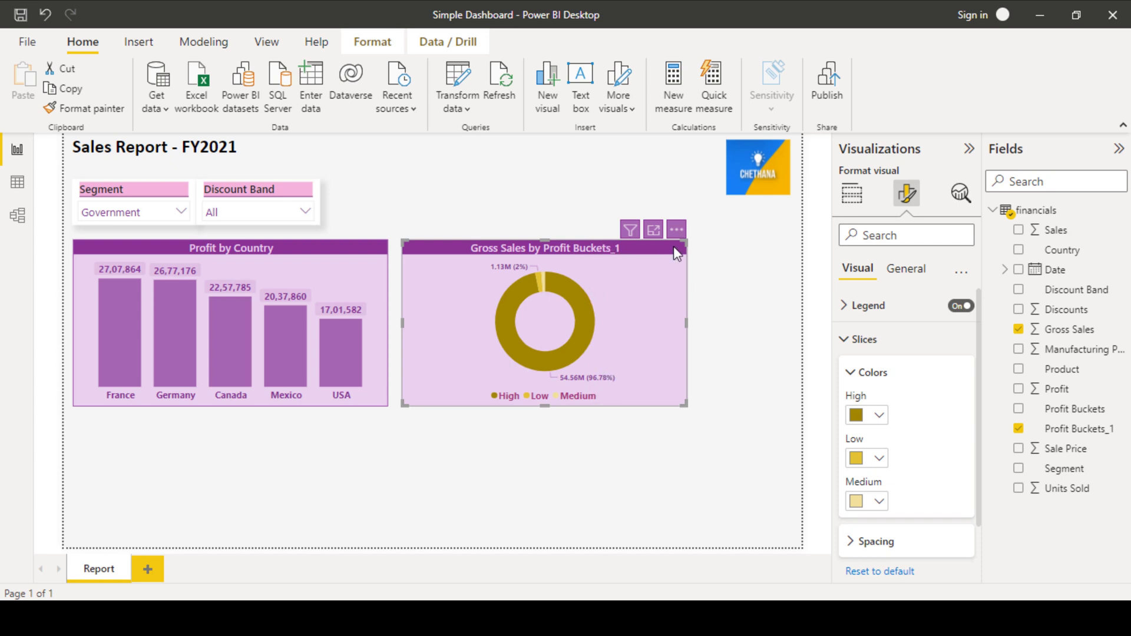
mouse_move(1075, 408)
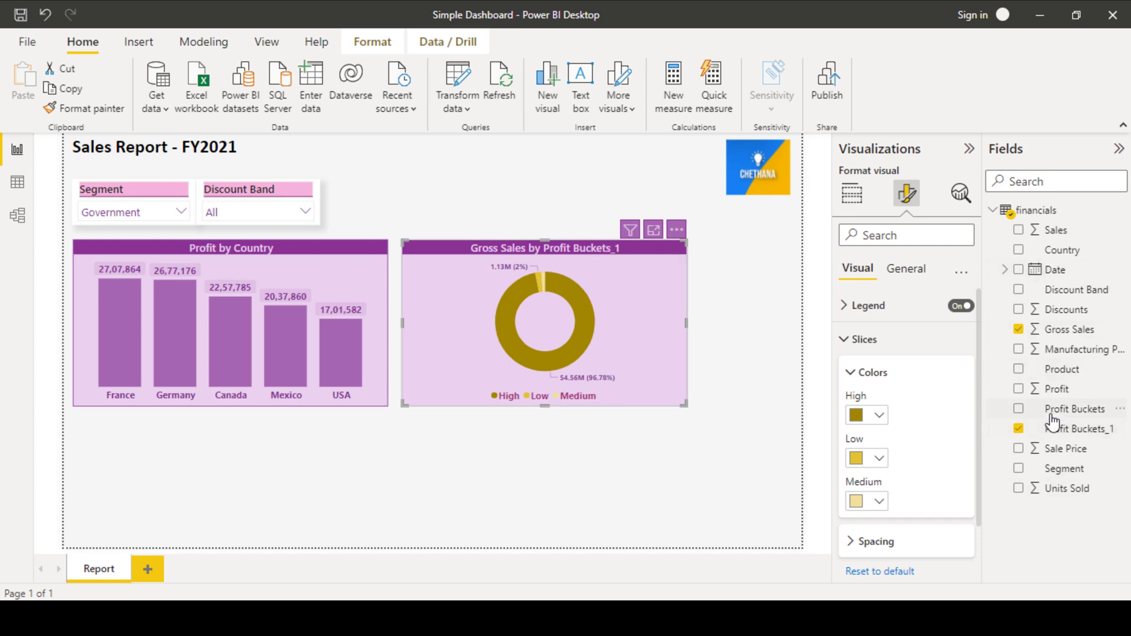
left_click(987, 388)
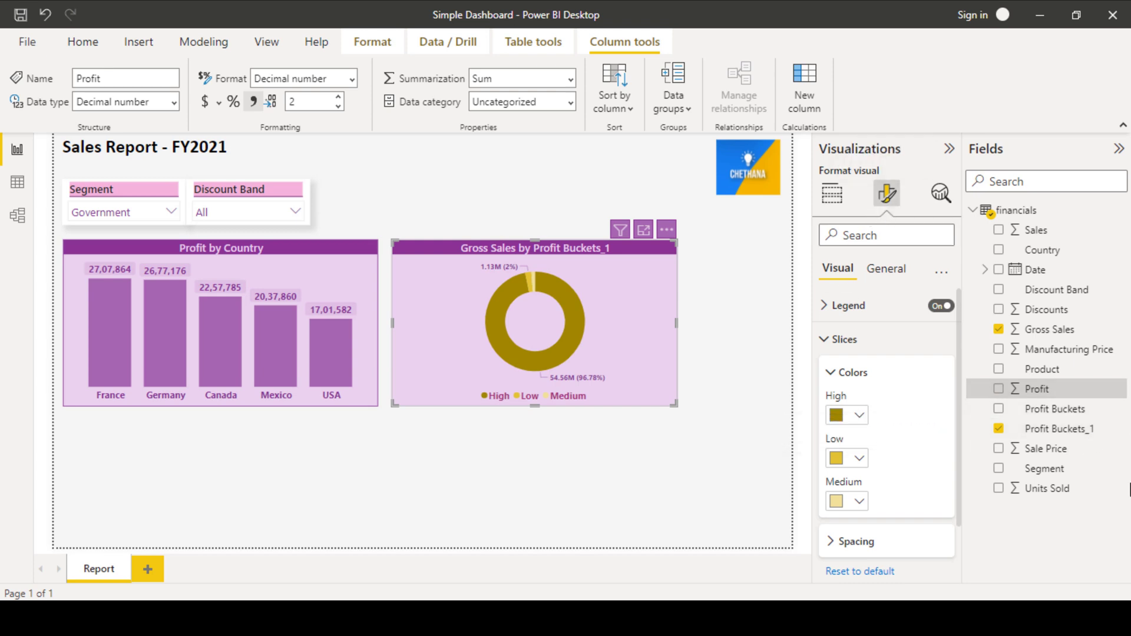
- Rename the donut's Profit Buckets_1 legend field to Profit Buckets in the Legend well
left_click(832, 193)
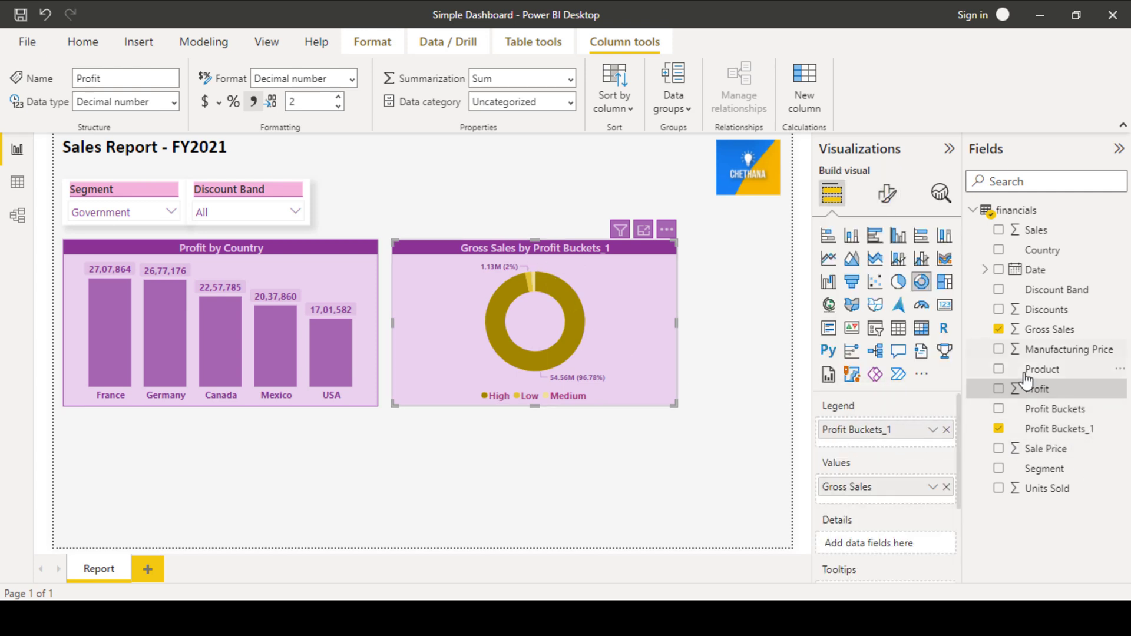
double_click(888, 439)
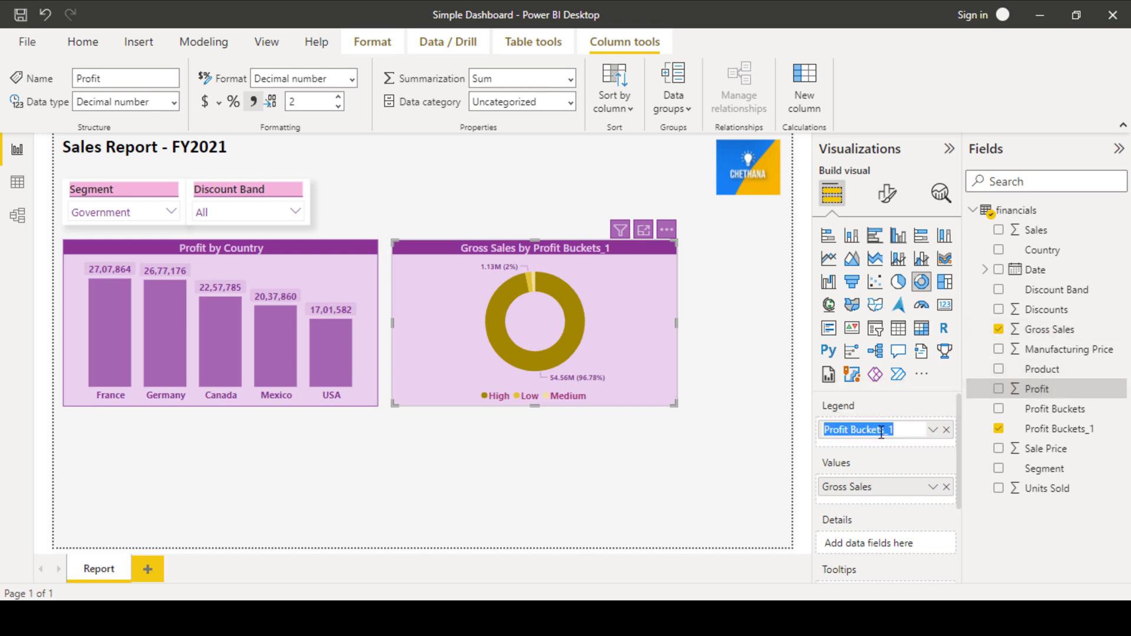
left_click(885, 432)
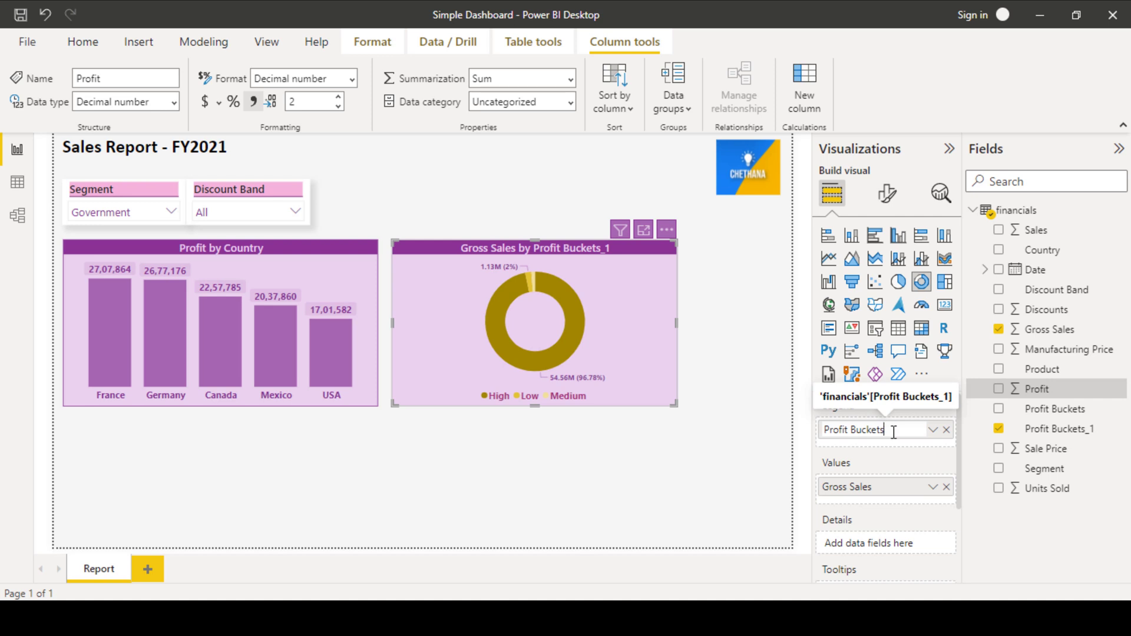
key("Return")
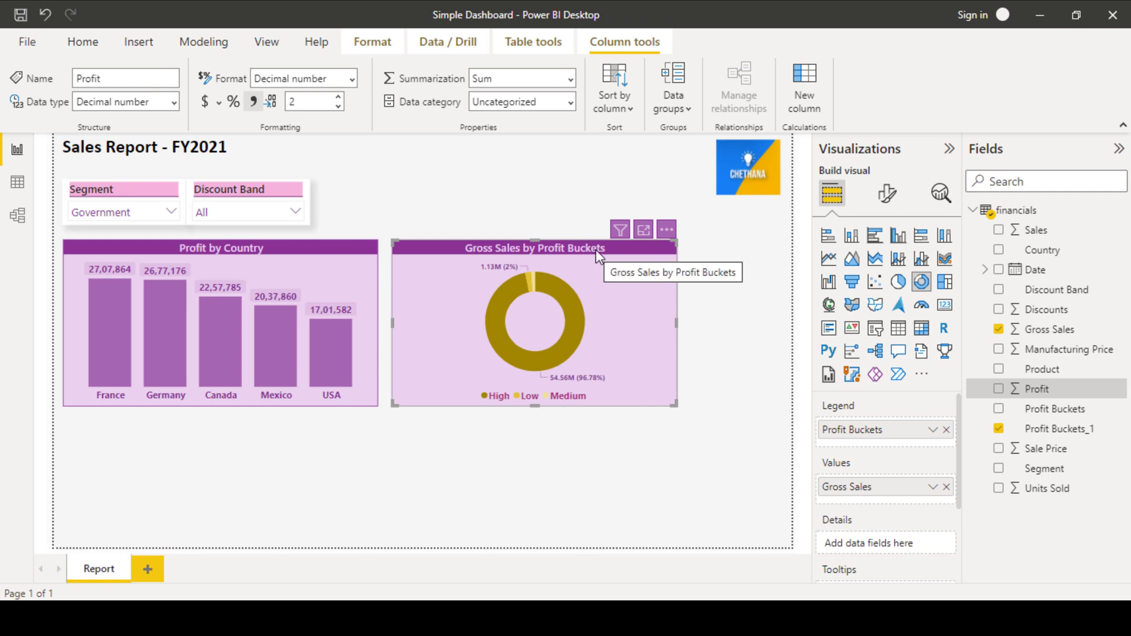
left_click(312, 495)
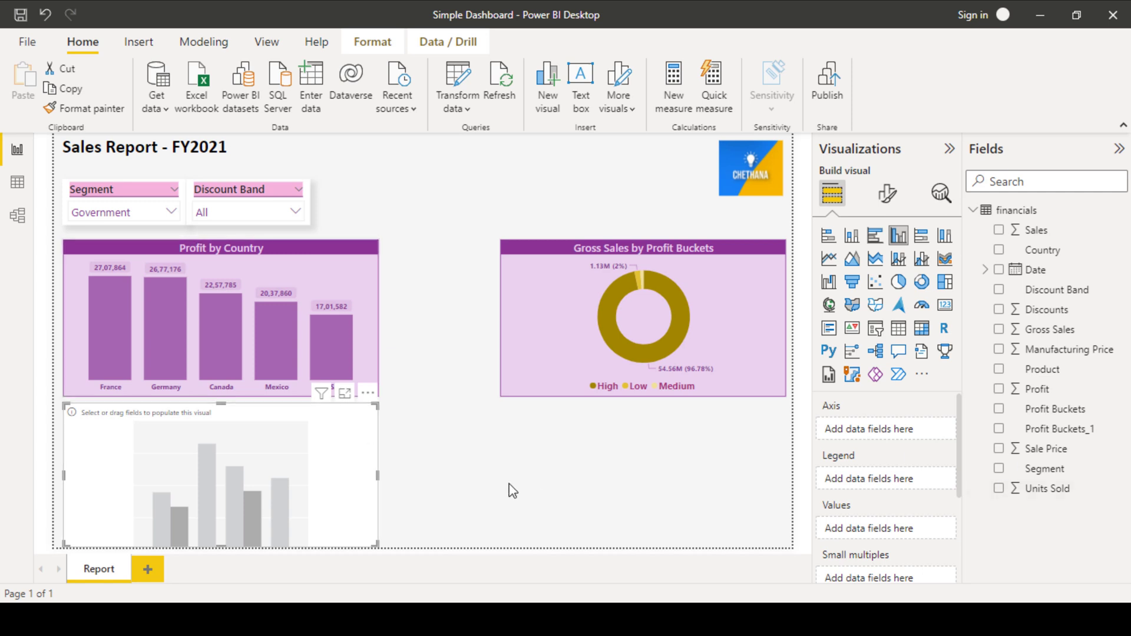
- Build a line chart with Date's Quarter on the axis and Units Sold as values, with data labels on
left_click(829, 260)
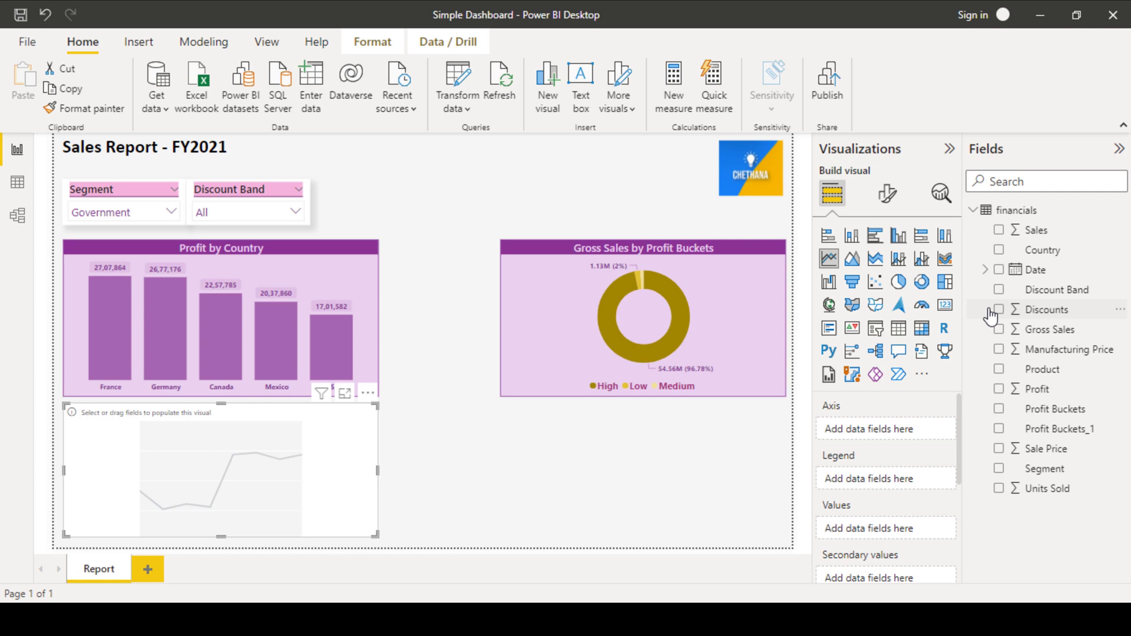
left_click(983, 271)
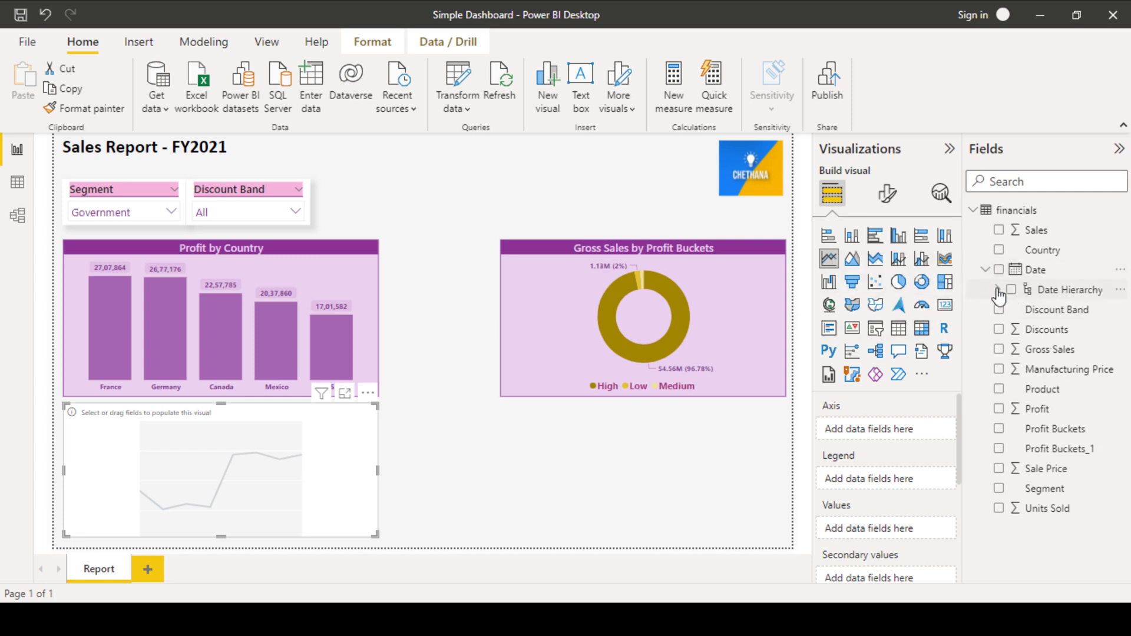
left_click(997, 291)
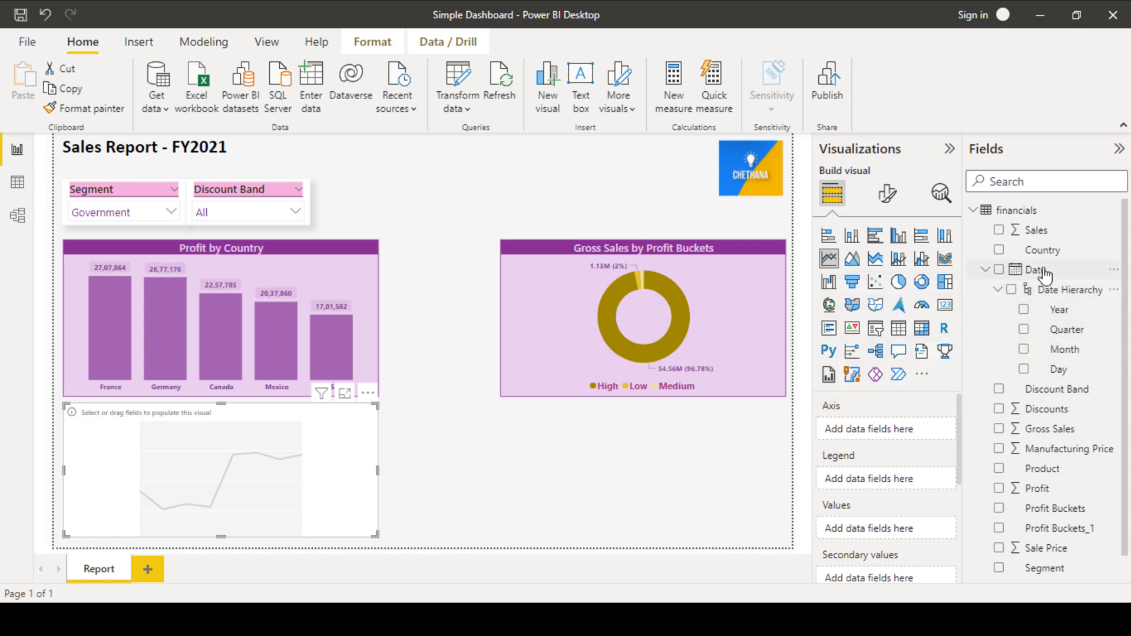
mouse_move(1044, 272)
left_mouse_down()
mouse_move(981, 301)
mouse_move(908, 432)
left_mouse_up()
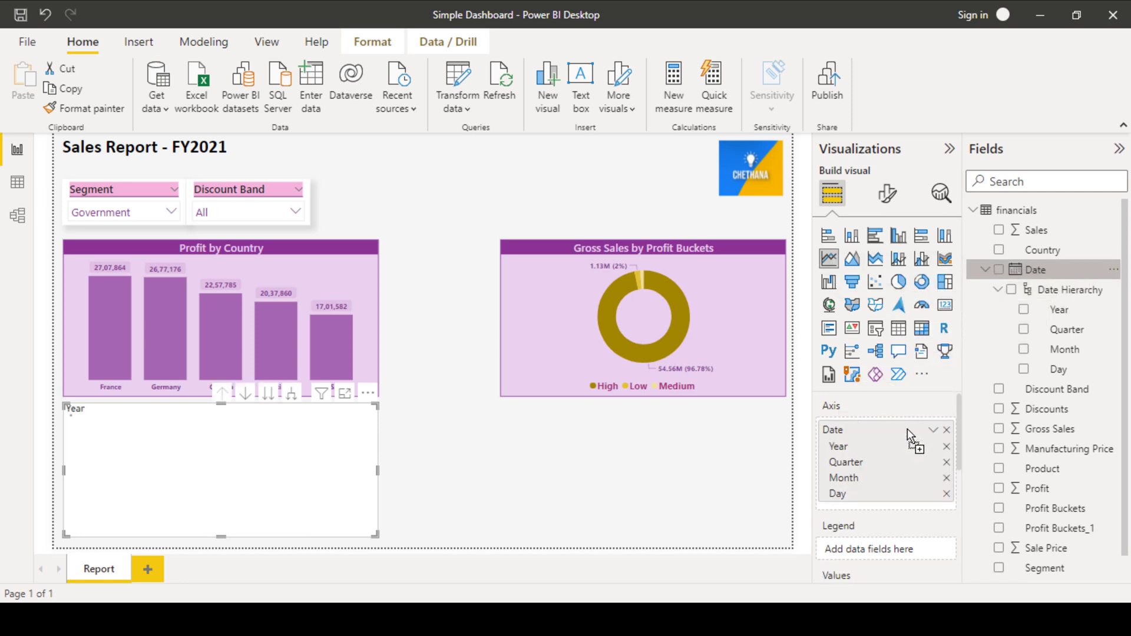
left_click(947, 431)
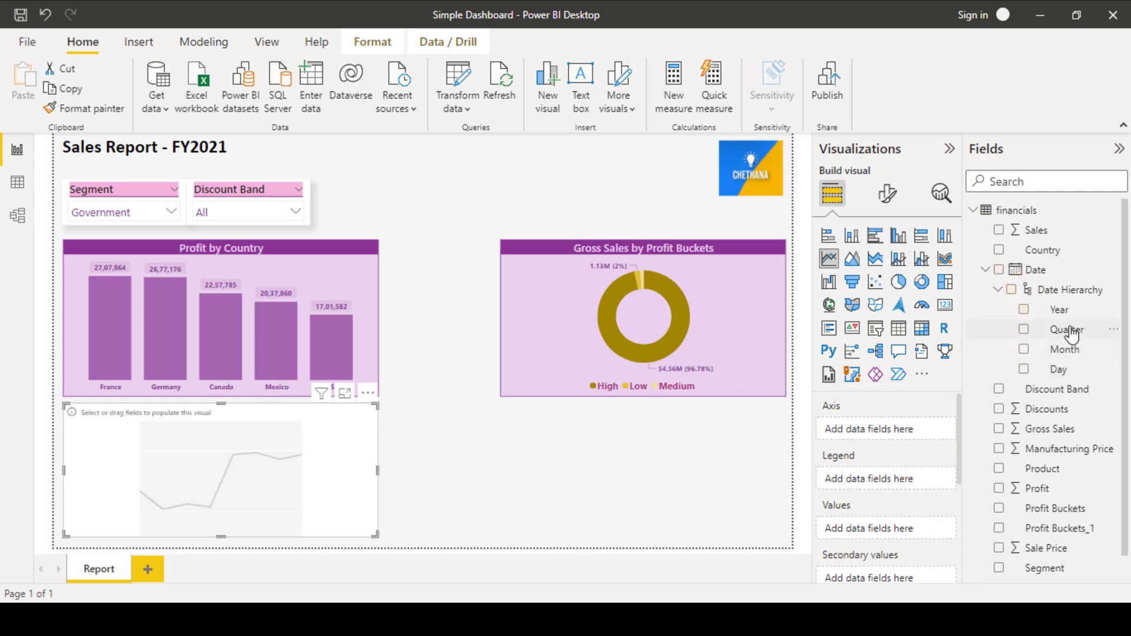
left_click_drag(1071, 335, 910, 428)
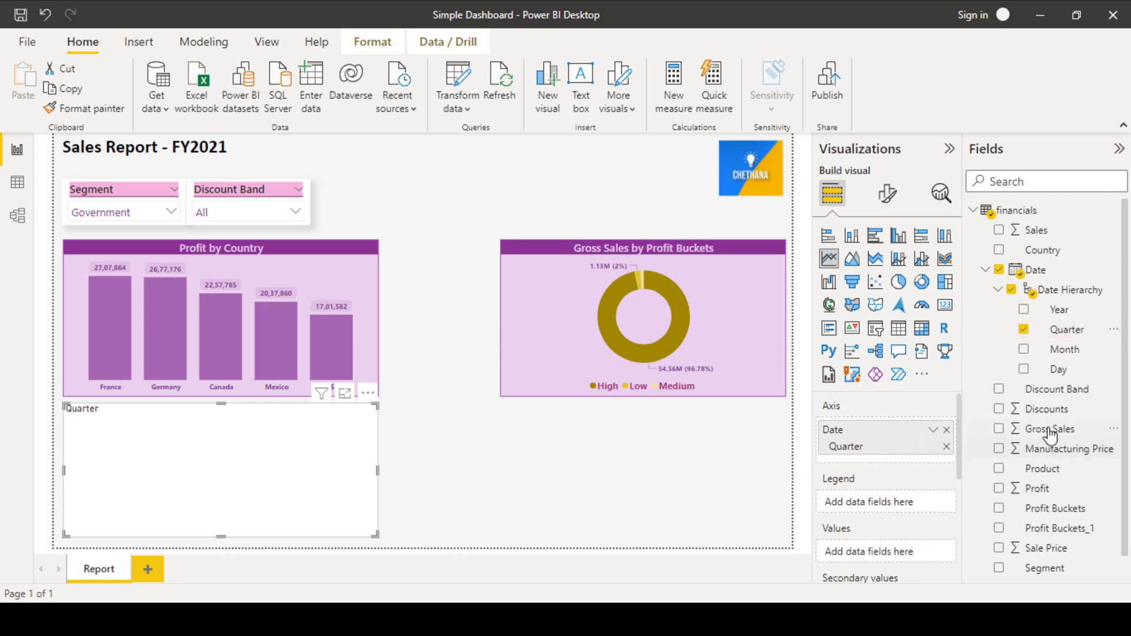
left_click(985, 269)
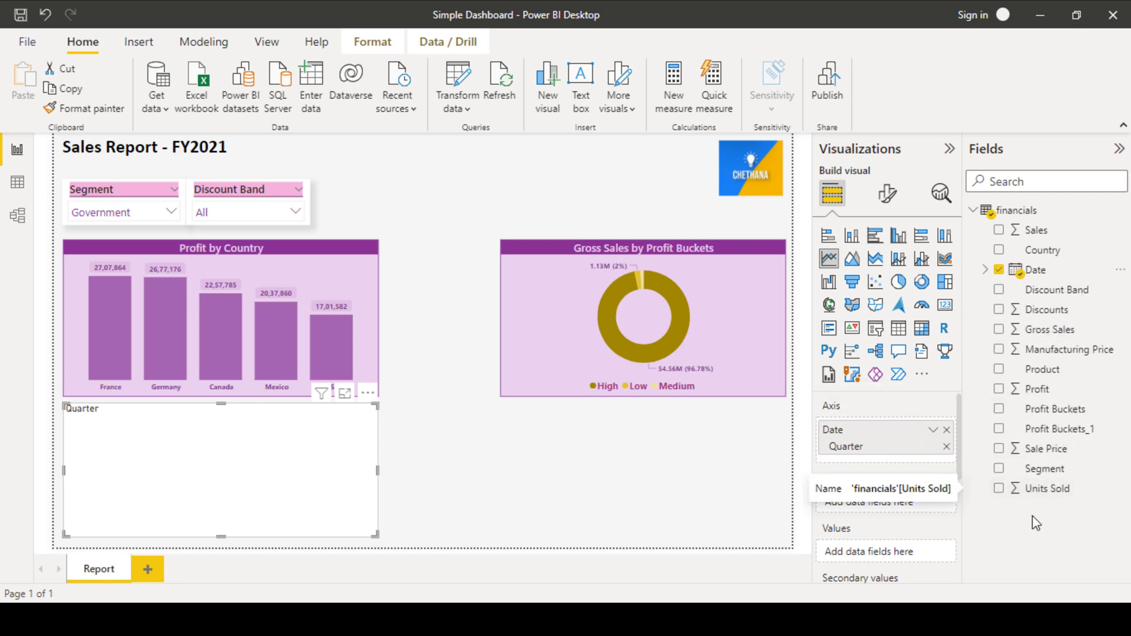
left_click_drag(1046, 494, 895, 554)
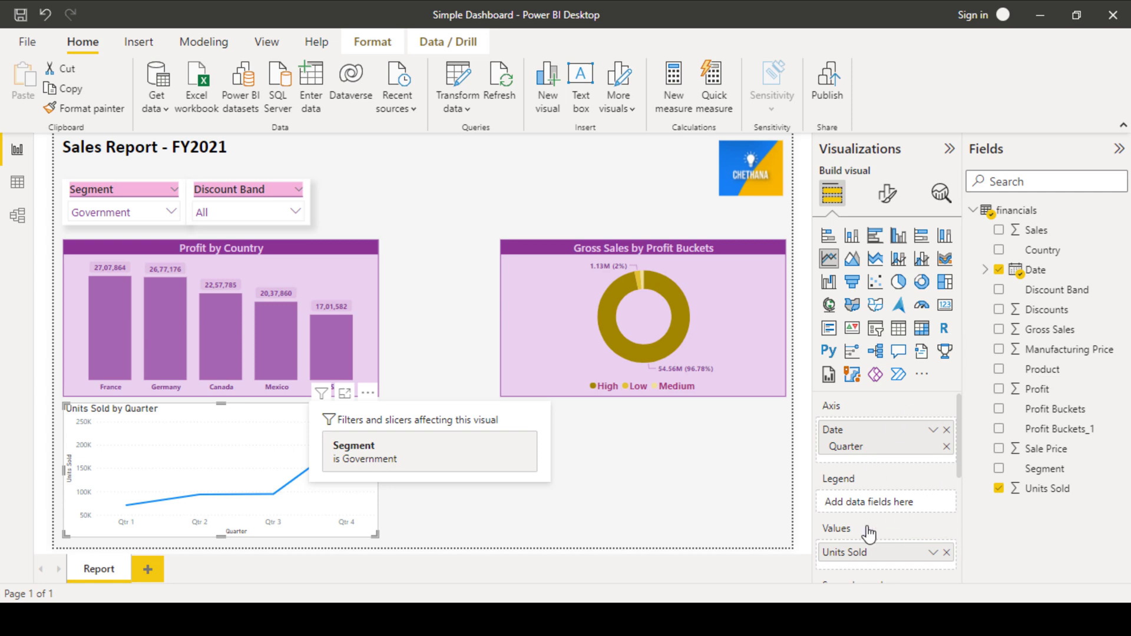
left_click(888, 193)
left_click(942, 499)
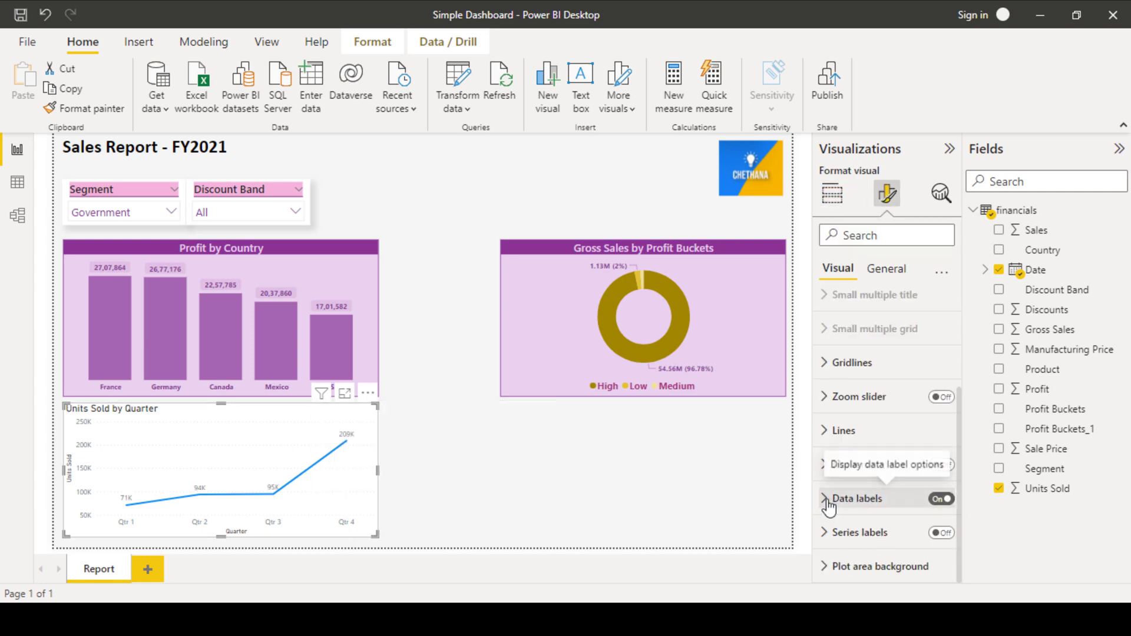
- Set the line chart's data label display units to None so labels show full counts like 208855
left_click(863, 498)
scroll(870, 484, "down", 5)
left_click(872, 389)
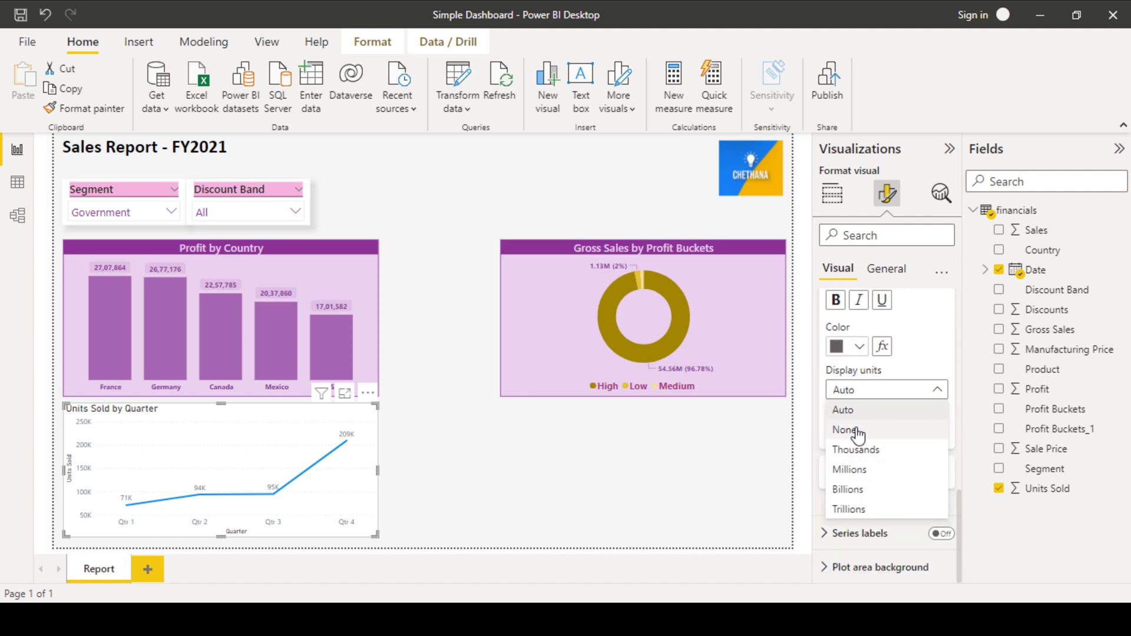
left_click(850, 431)
left_click(422, 469)
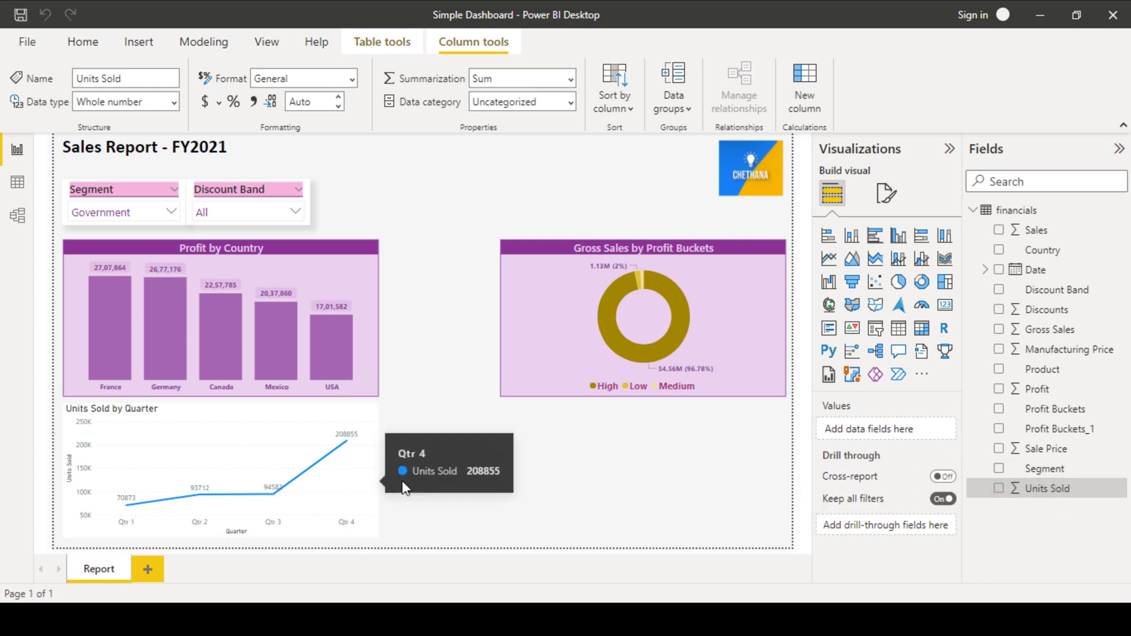
- Select Units Sold in the Fields pane and apply the thousands separator so labels read 2,08,855
left_click(341, 470)
mouse_move(221, 469)
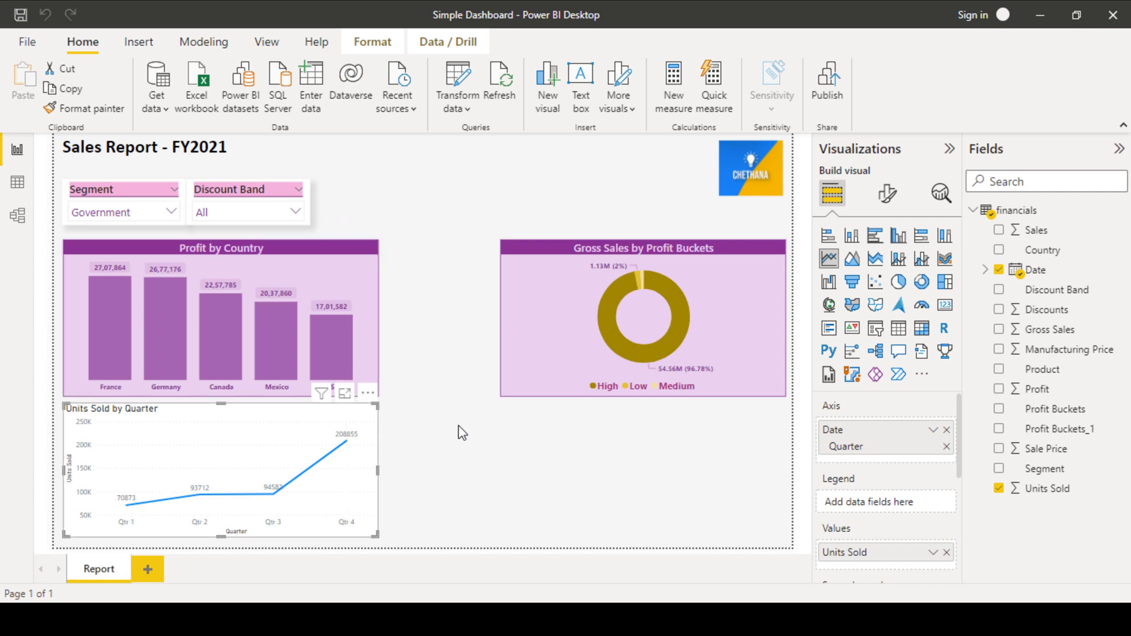
mouse_move(1047, 488)
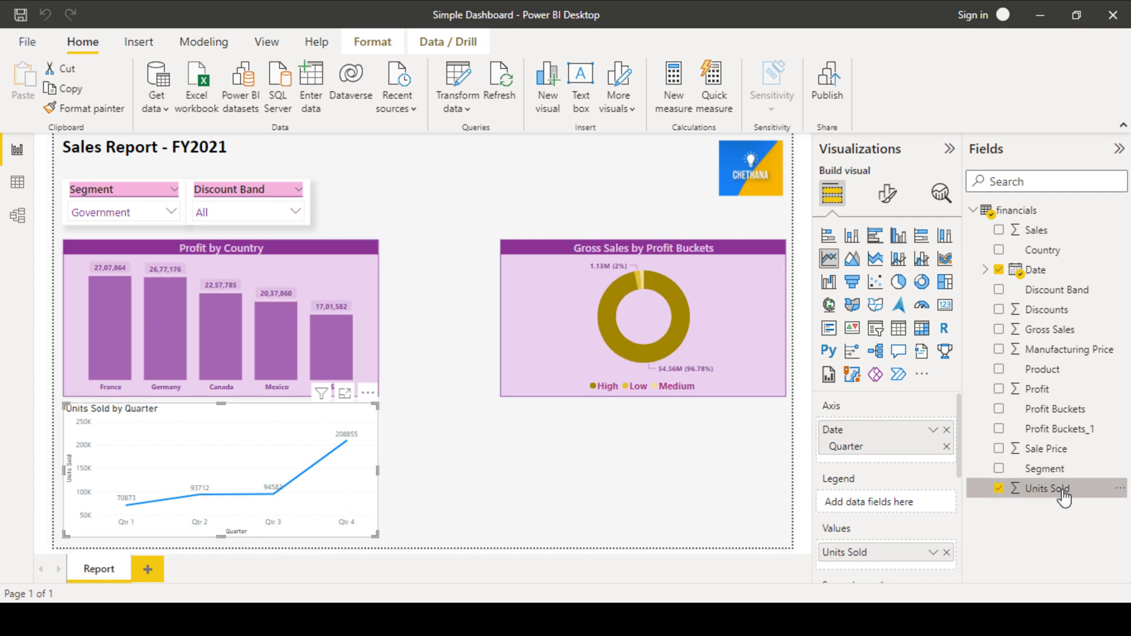
left_click(1063, 496)
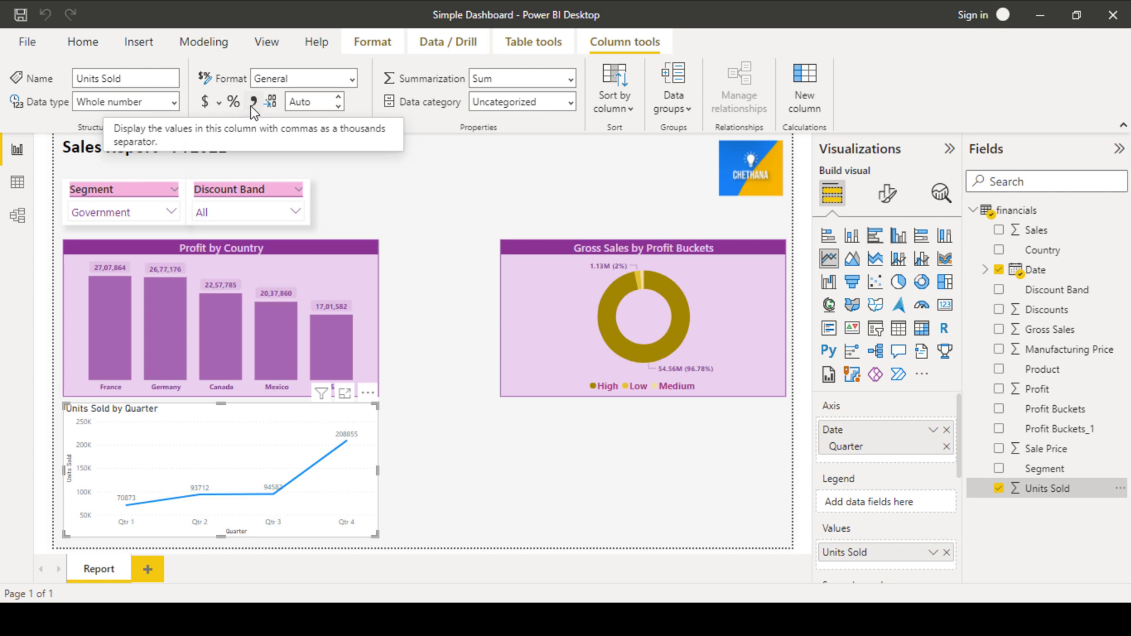
left_click(252, 103)
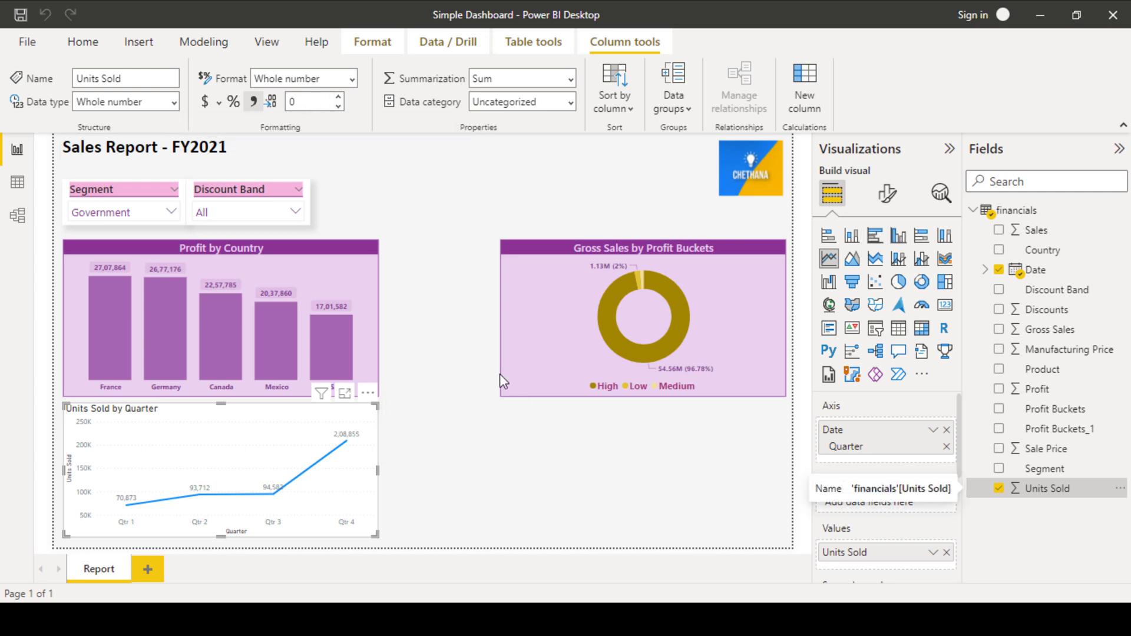
mouse_move(221, 318)
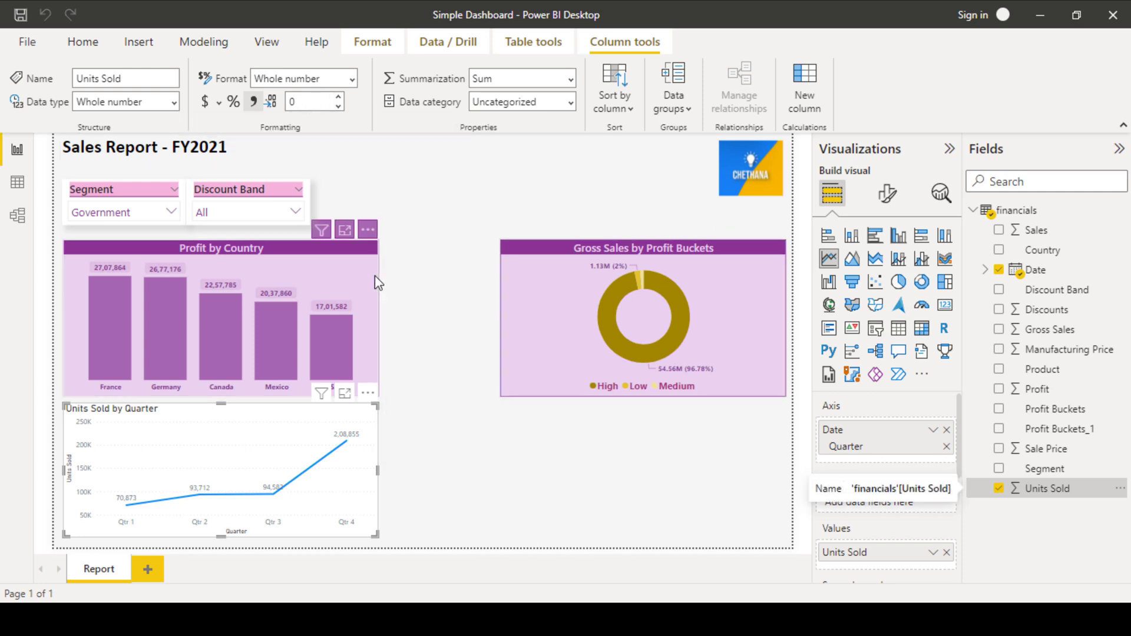
left_click(375, 276)
- Copy Profit by Country's purple styling onto the Units Sold chart and drop Quarter to show 4,68,022
left_click(90, 115)
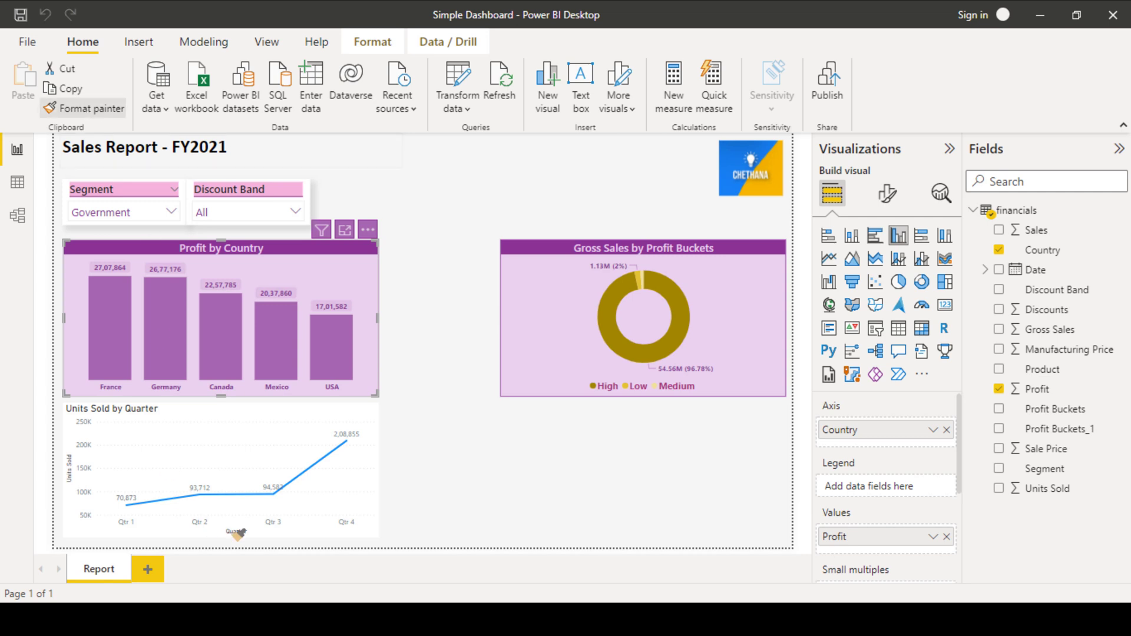
left_click(372, 414)
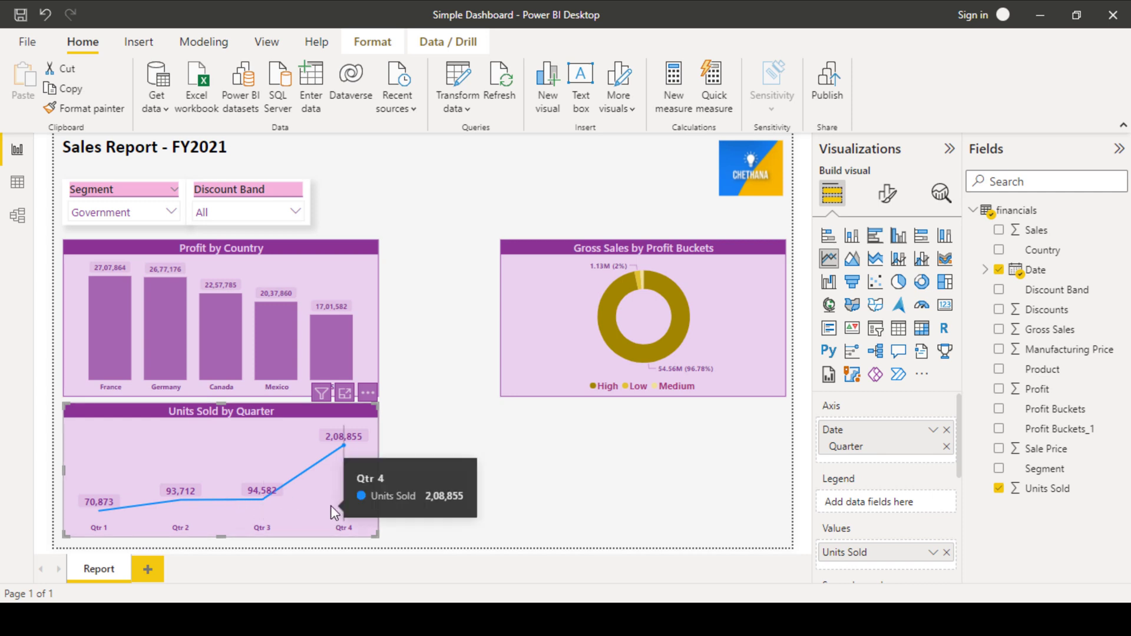
left_click(946, 447)
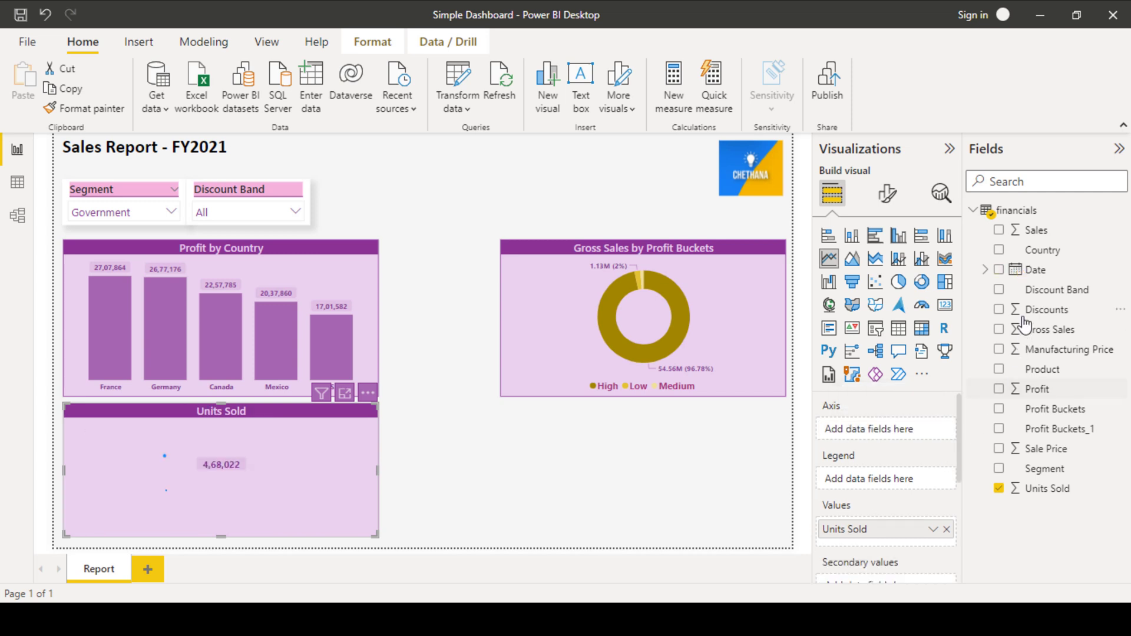
- Put the plain Date field, not Date Hierarchy, on the Units Sold chart's axis
left_click_drag(1036, 274, 884, 428)
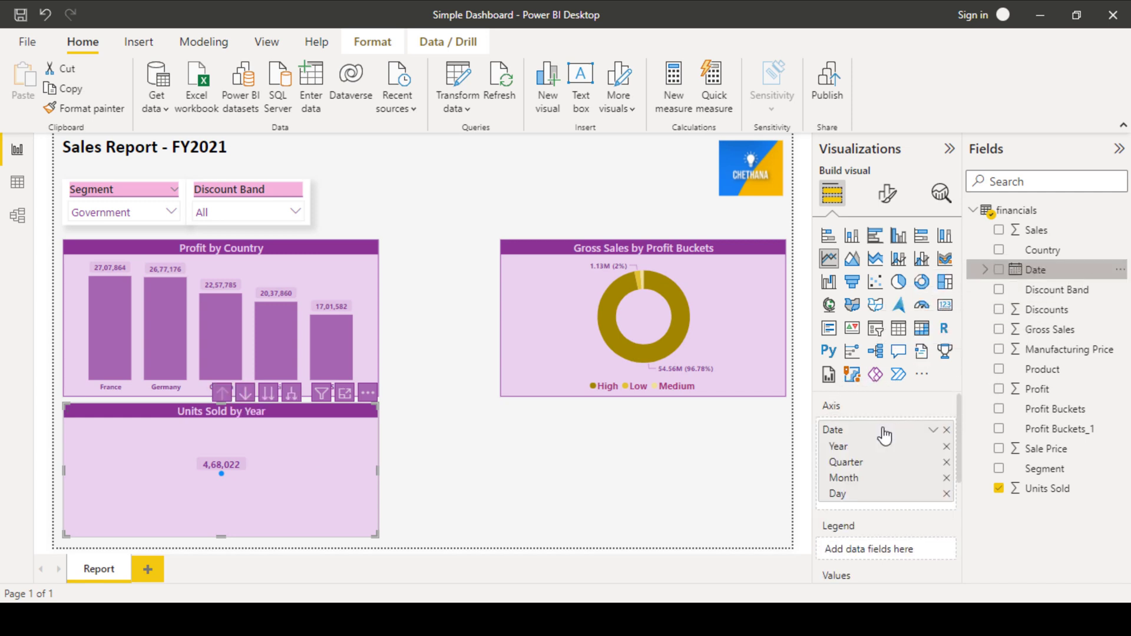
left_click(932, 430)
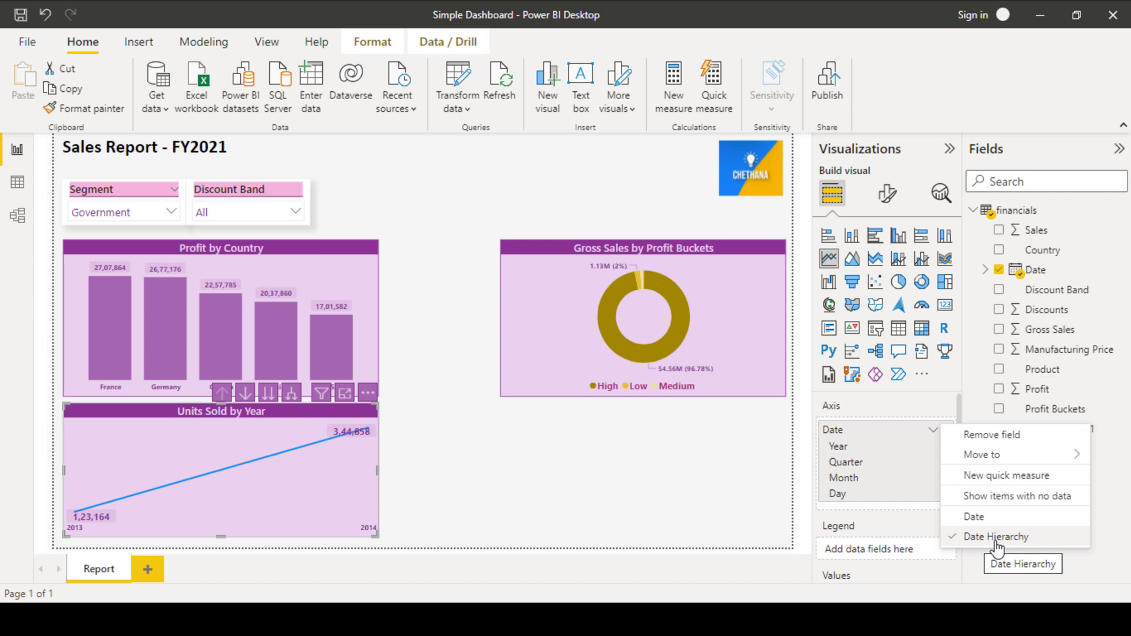
left_click(974, 516)
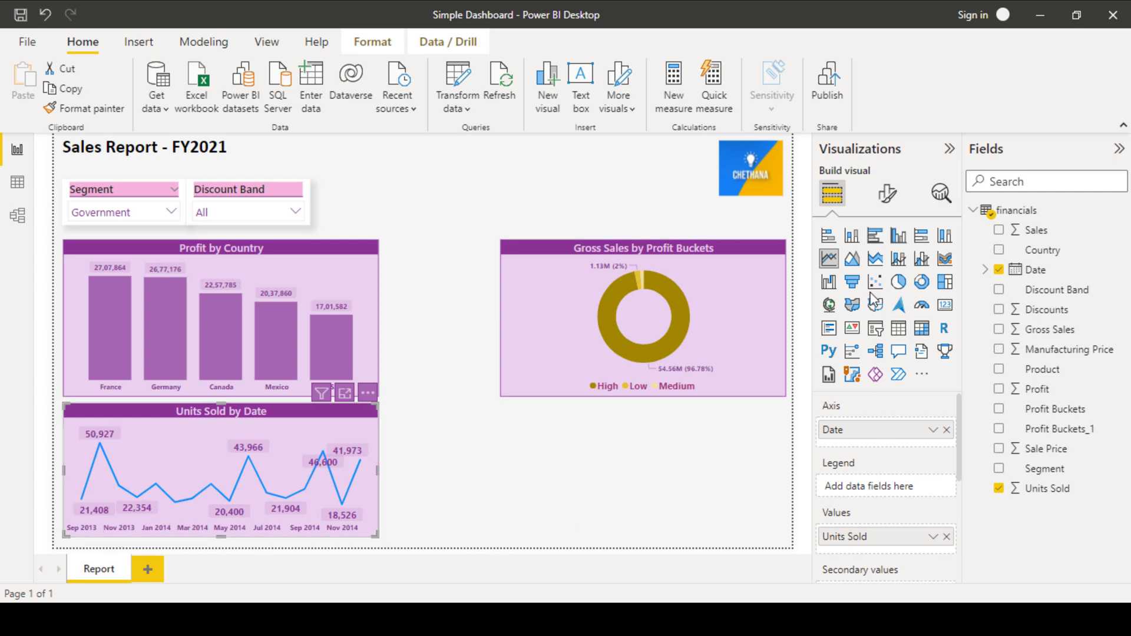
- Set the line chart's X-axis type to Categorical and widen it to the report's right edge
left_click(888, 193)
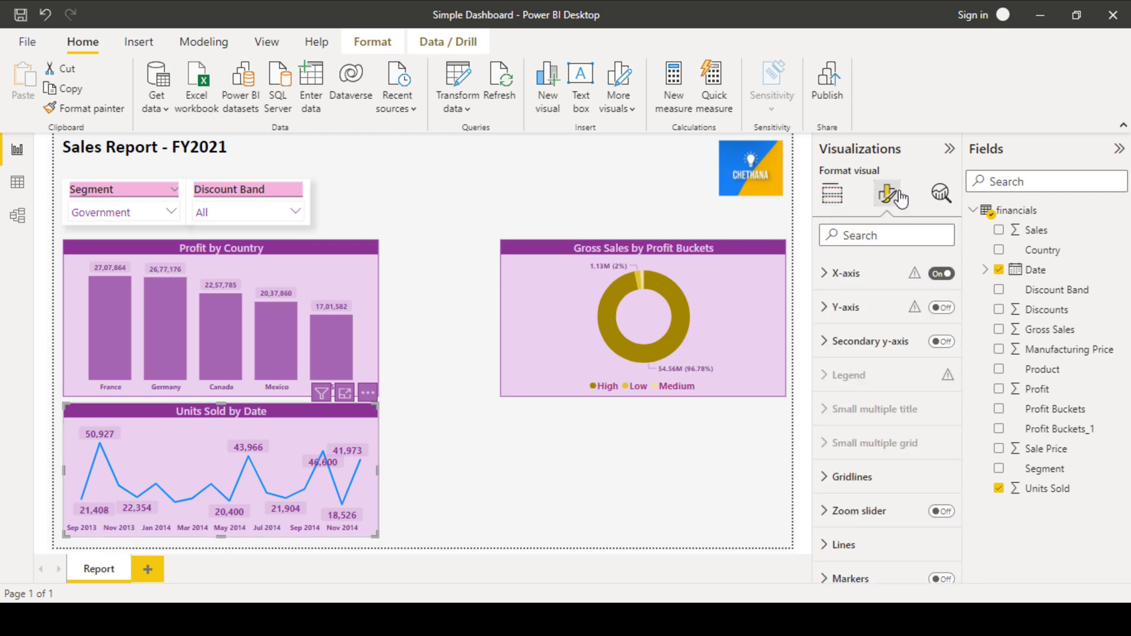
left_click(861, 307)
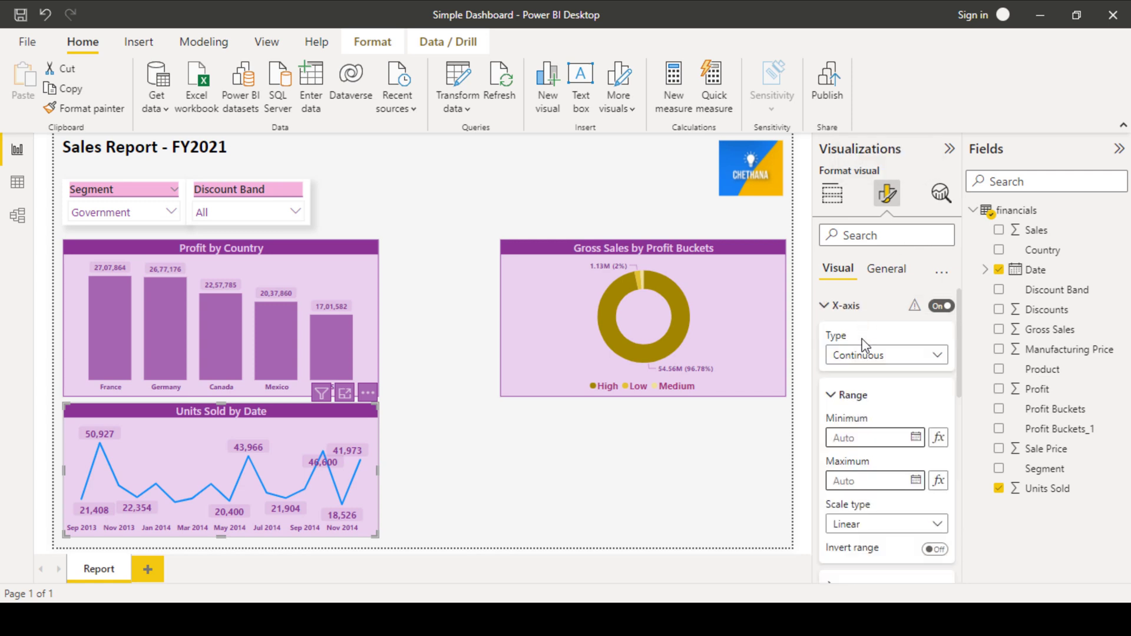
left_click(888, 356)
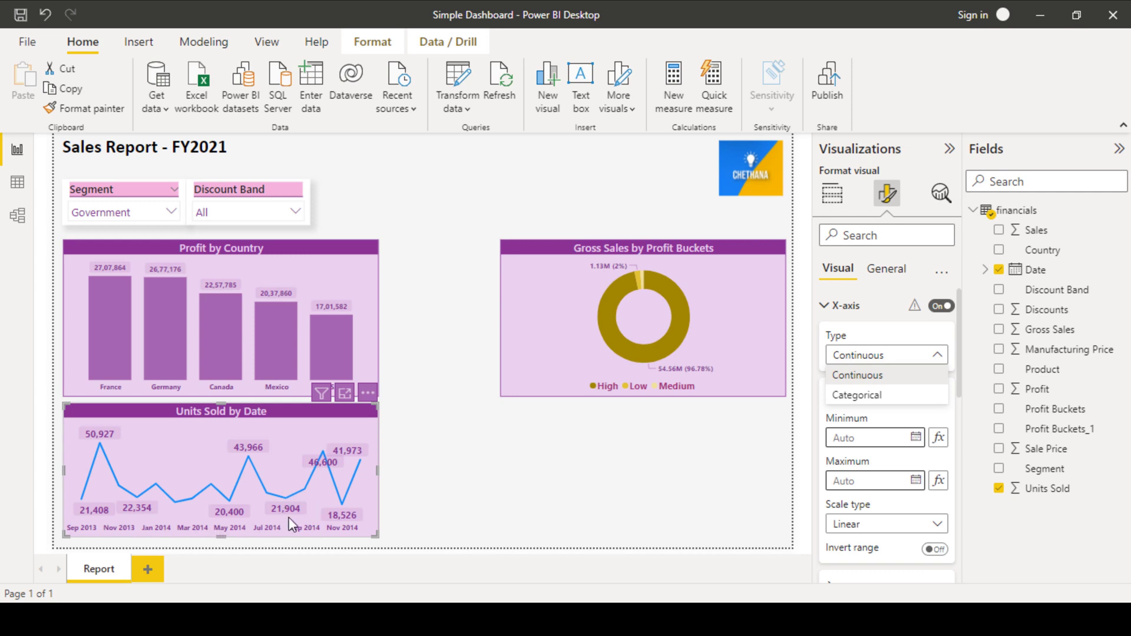
left_click(245, 491)
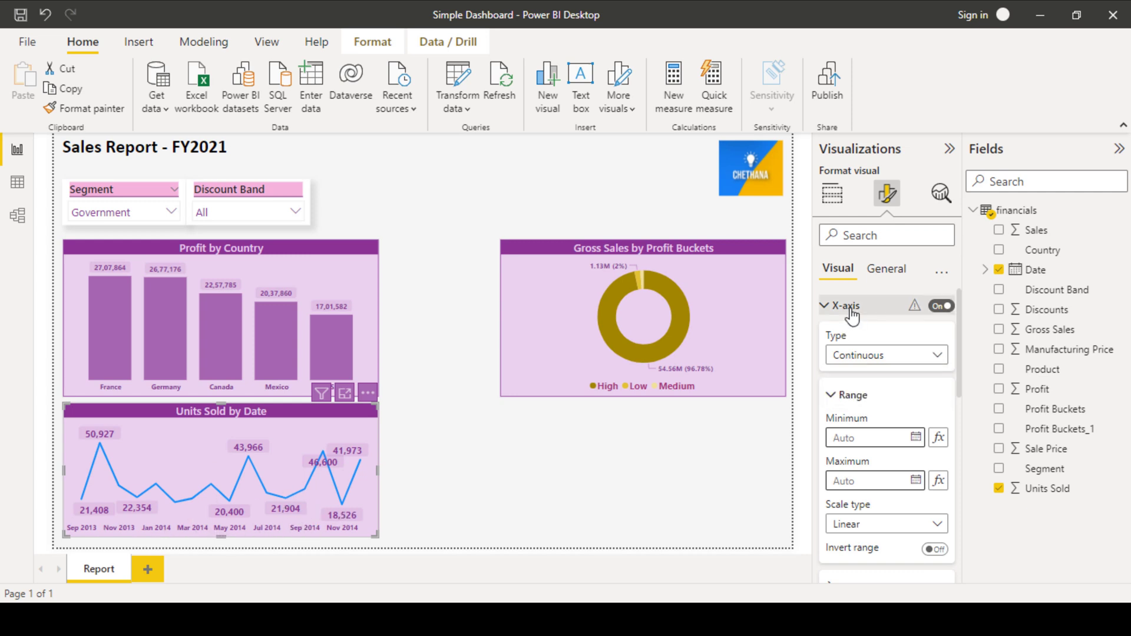
left_click(870, 356)
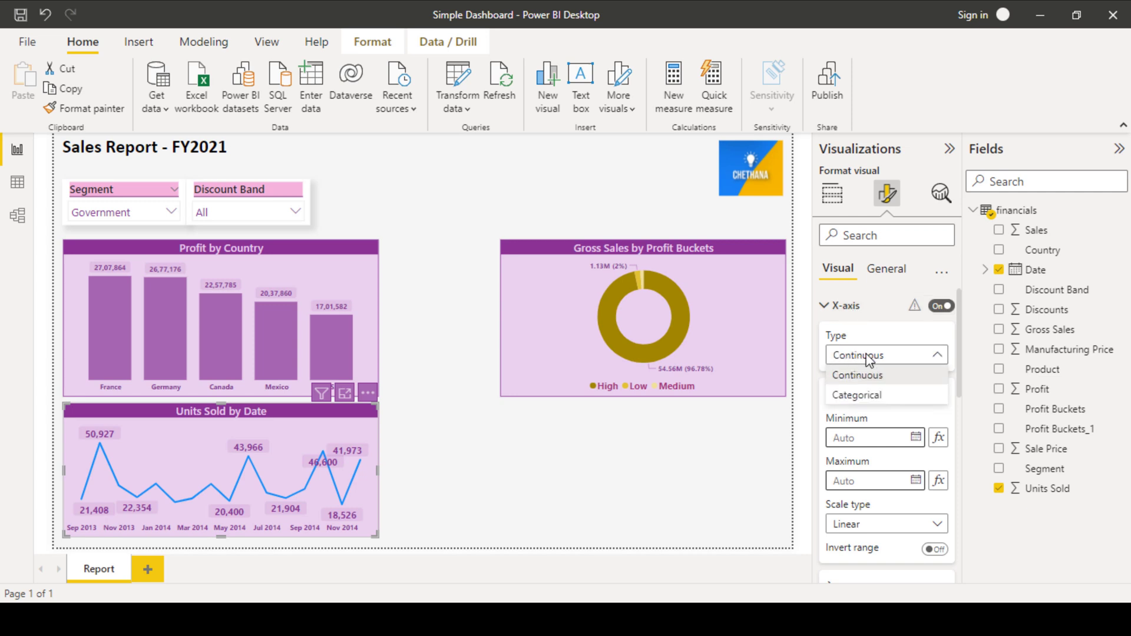
left_click(856, 396)
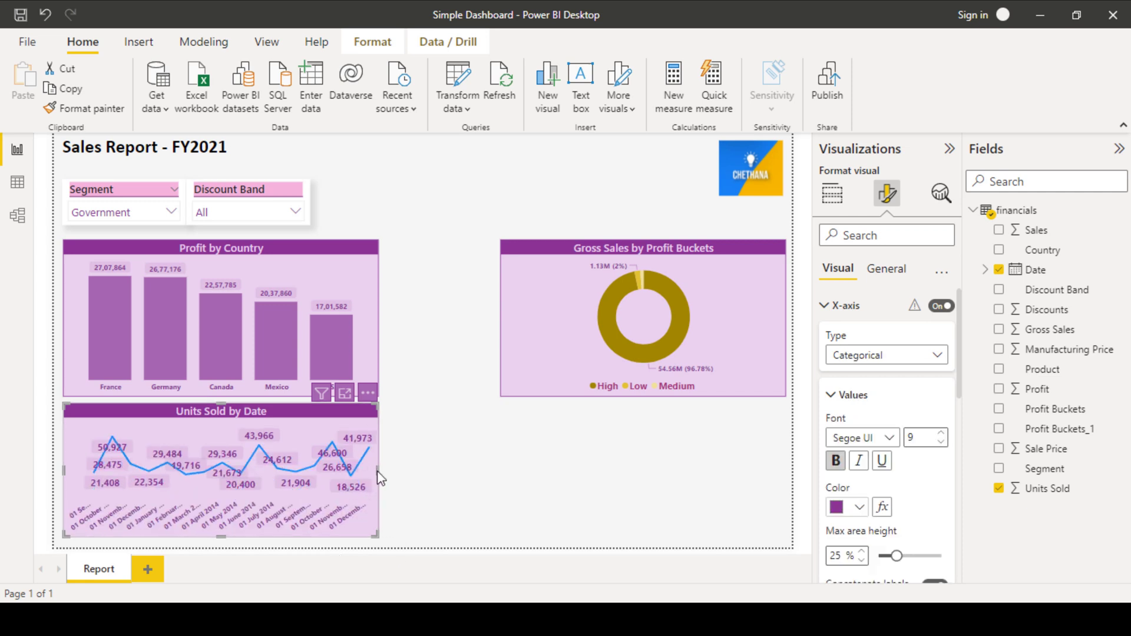
left_click_drag(380, 477, 786, 474)
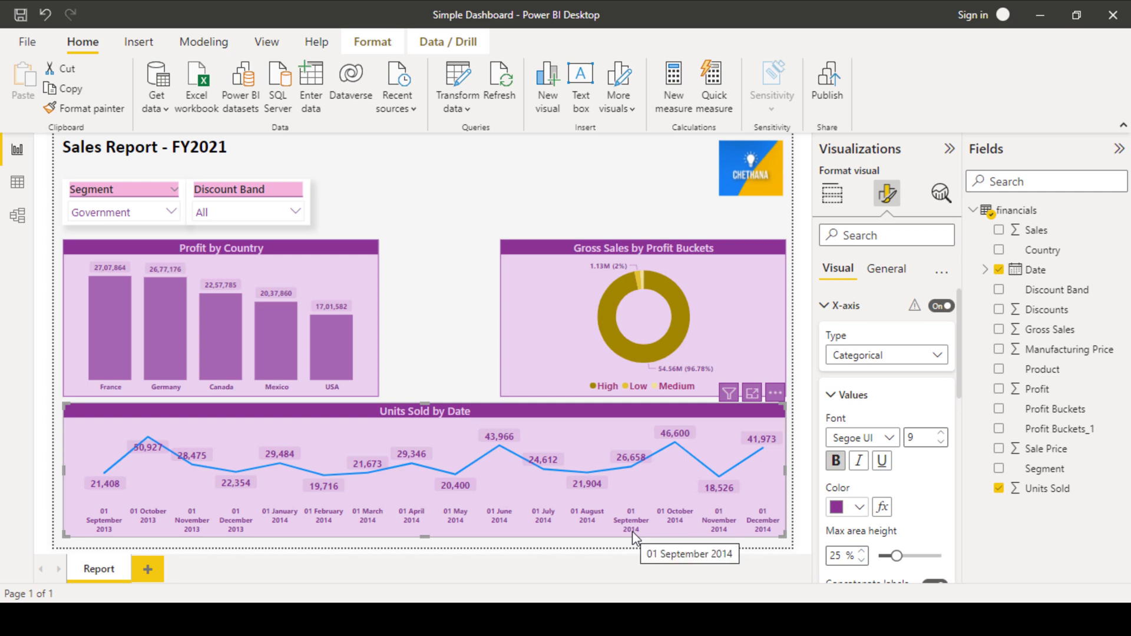
left_click(436, 218)
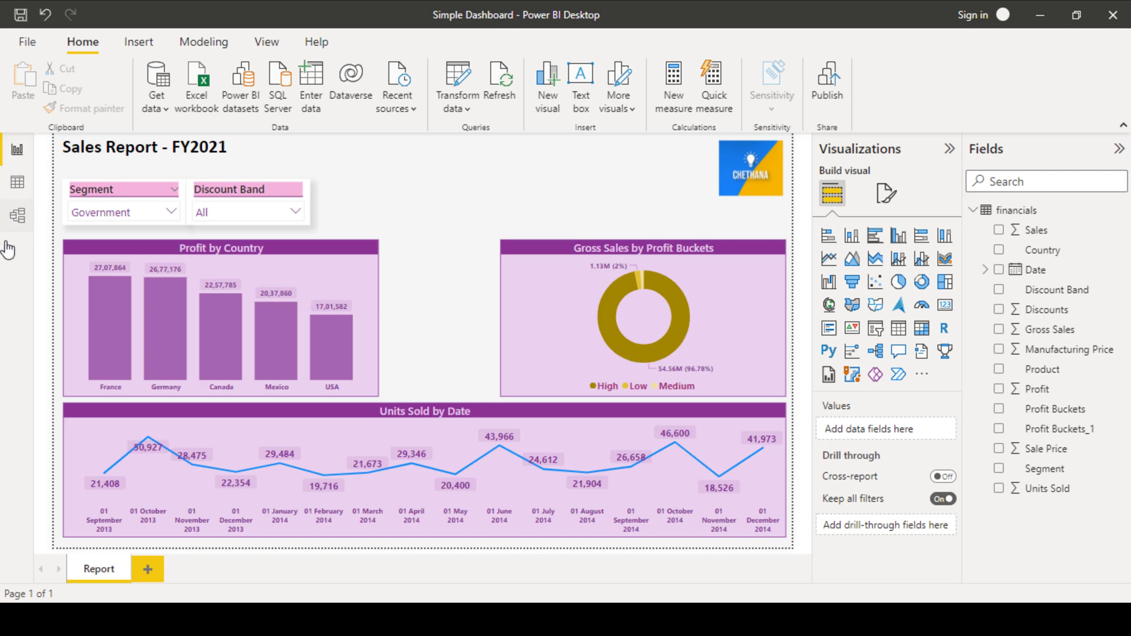
- Pass through Data view, collapse the financials field list, and switch to Model view
left_click(14, 185)
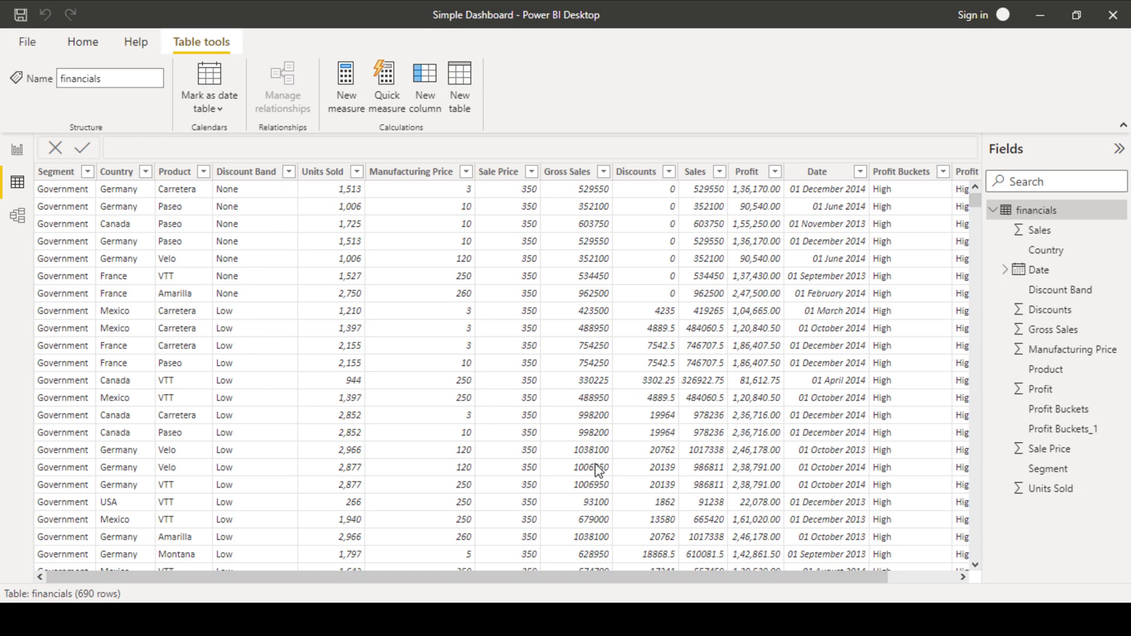
left_click(1002, 211)
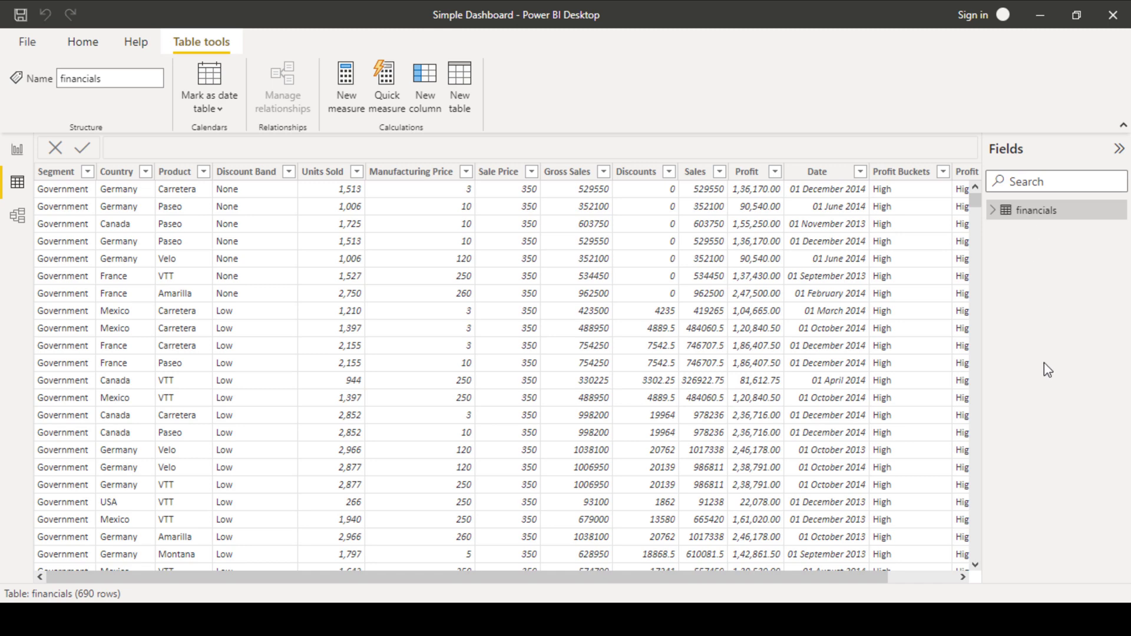
left_click(13, 227)
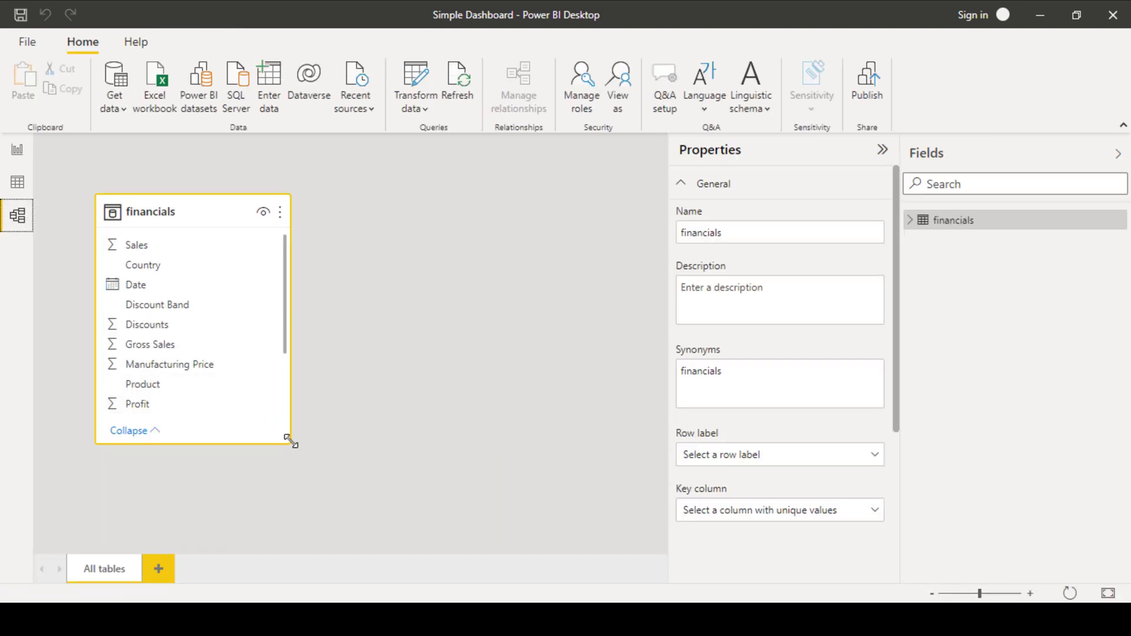
- Shrink the financials table card and select its Date column in the Fields pane
left_click_drag(288, 442, 288, 386)
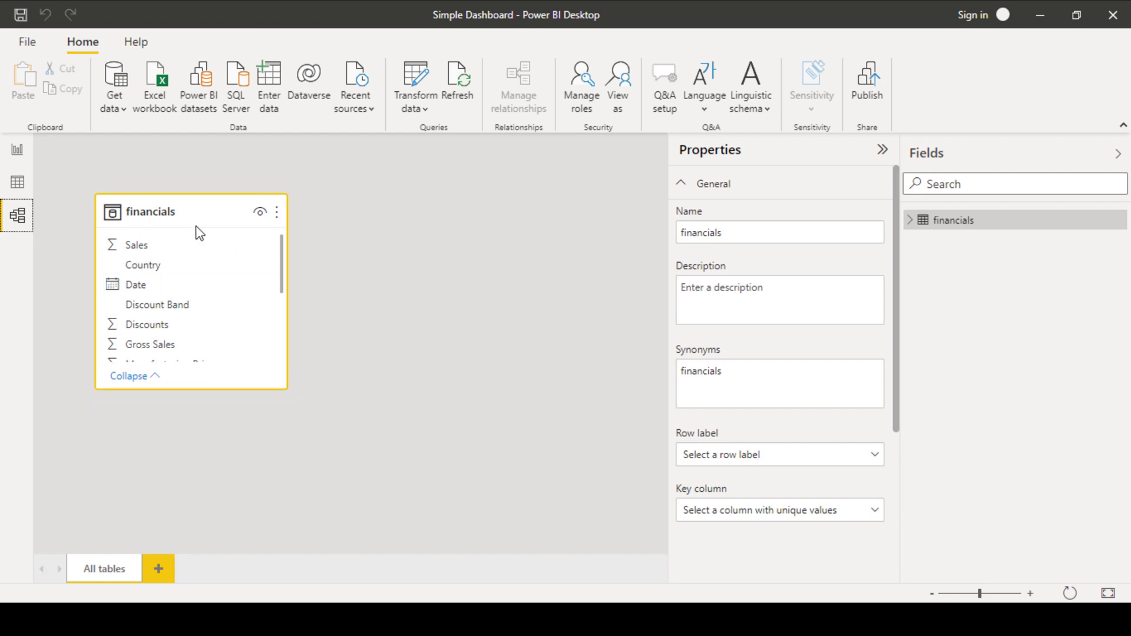
left_click_drag(182, 213, 186, 192)
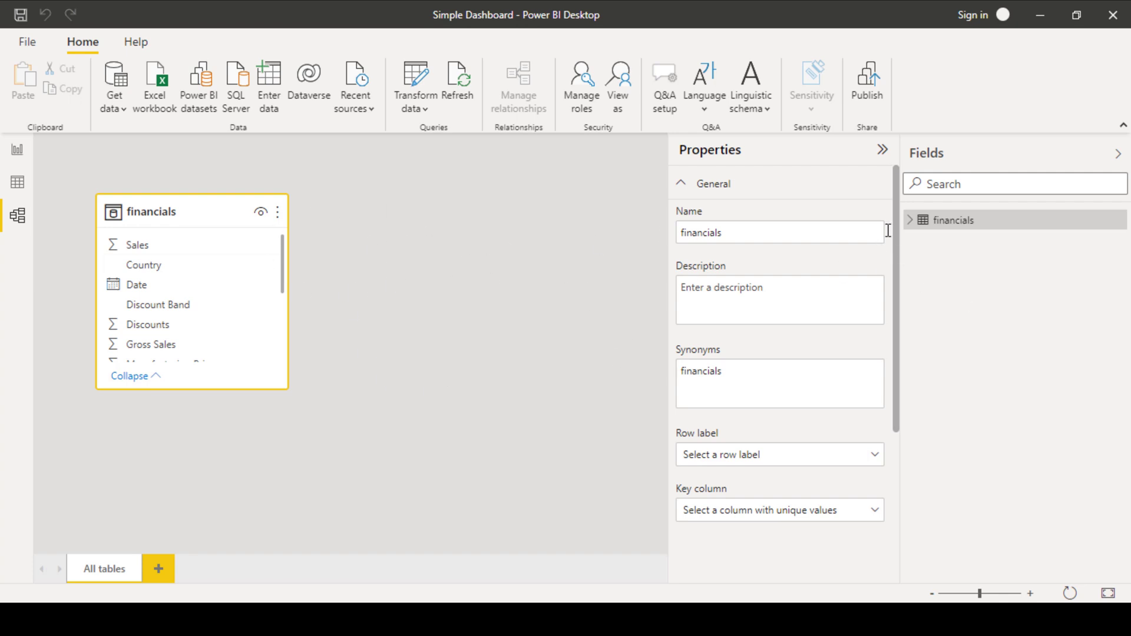
left_click(910, 220)
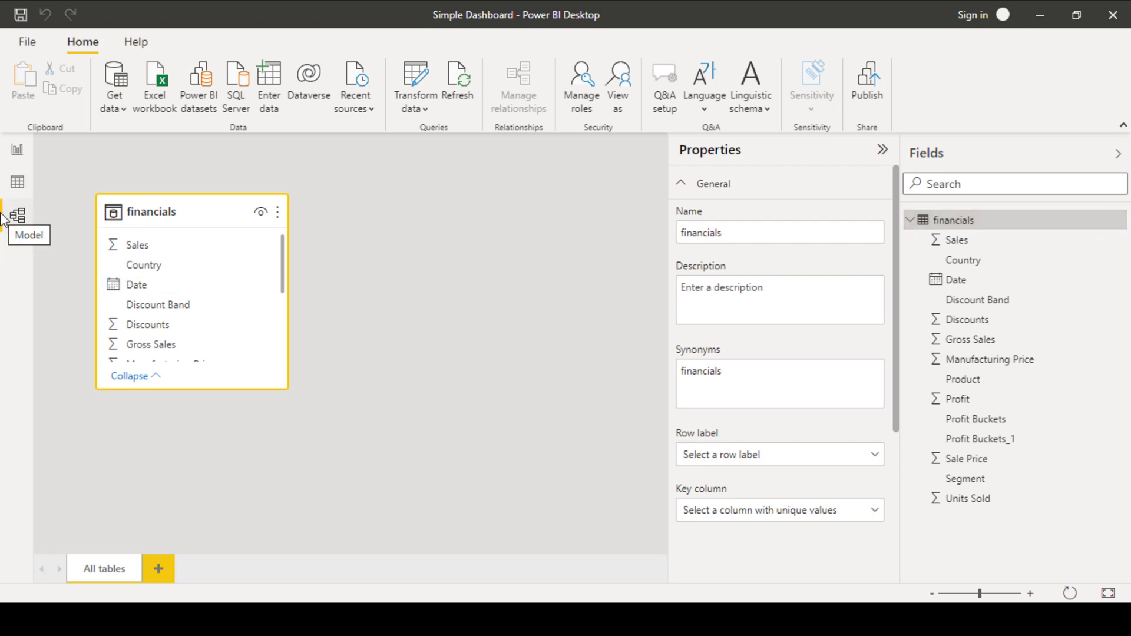
mouse_move(967, 499)
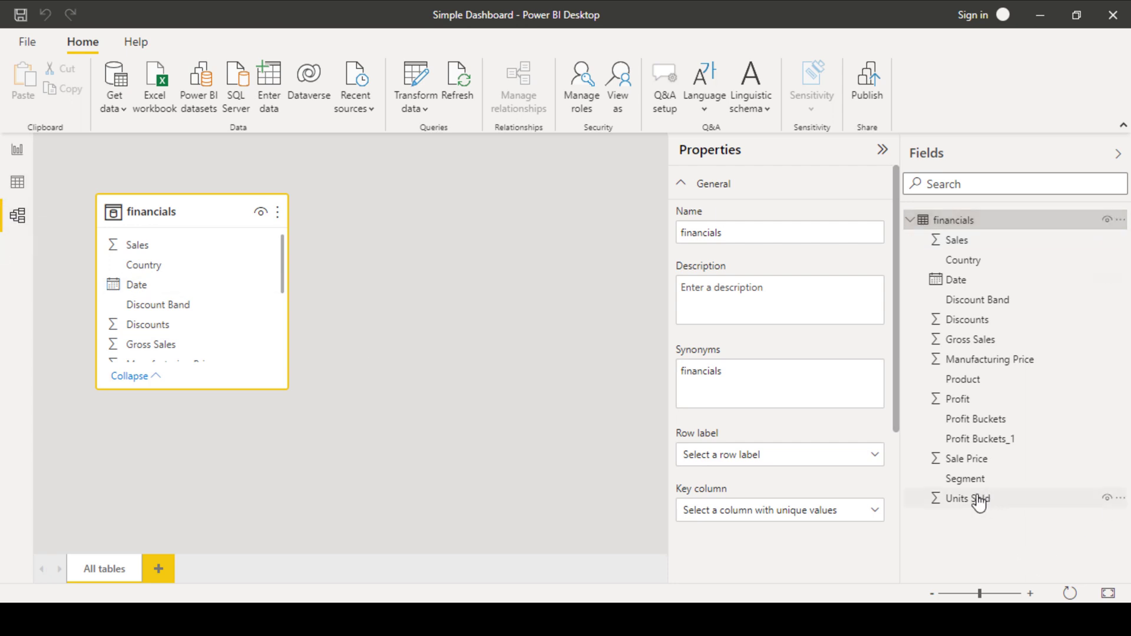
left_click(968, 281)
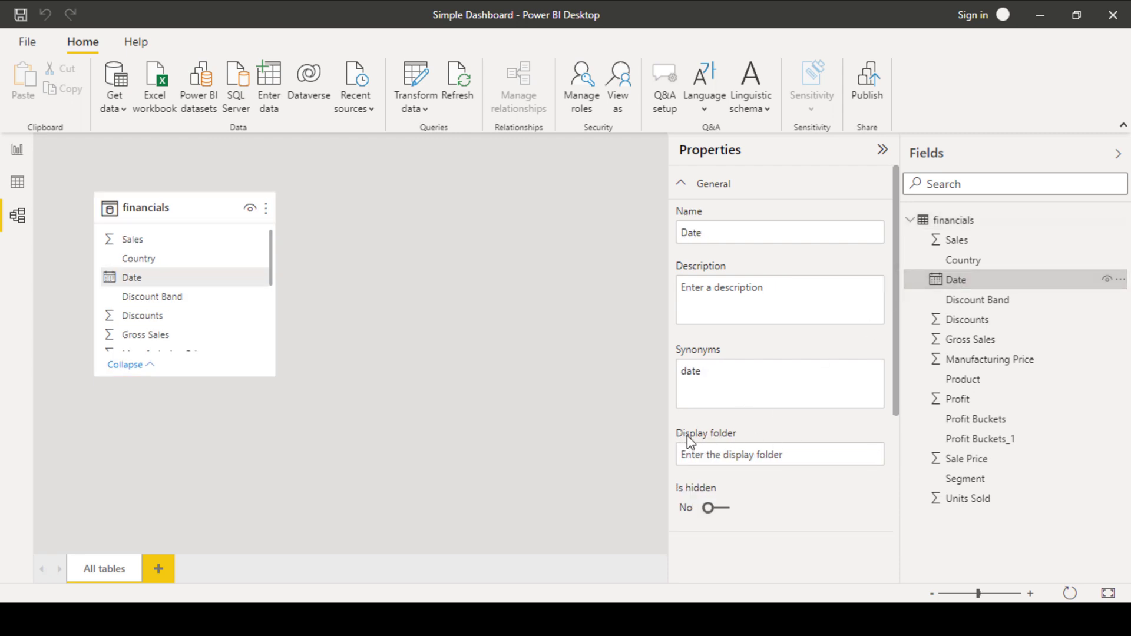
scroll(797, 443, "down", 2)
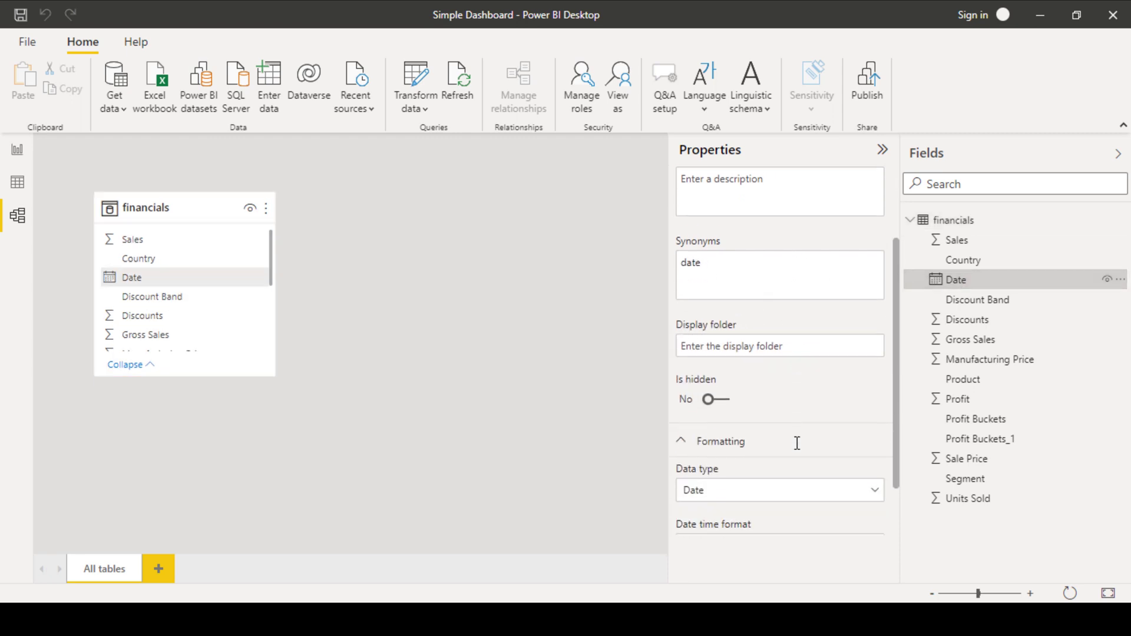
scroll(766, 436, "down", 1)
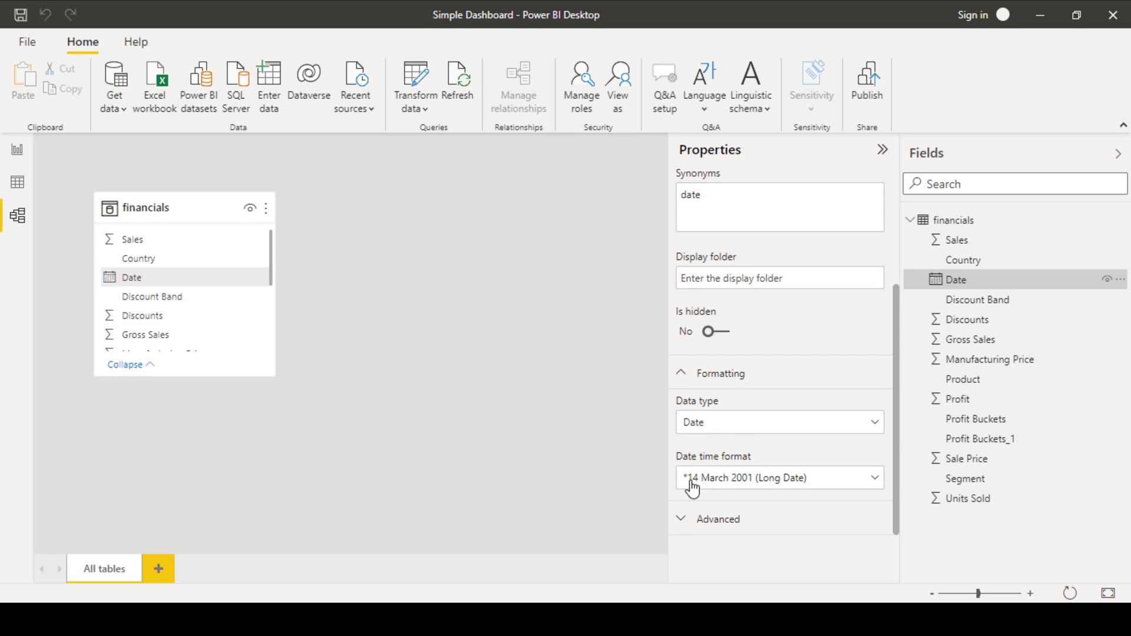
- Give Date a Custom date time format of mmm-yy, previewing as Mar-19
left_click(807, 479)
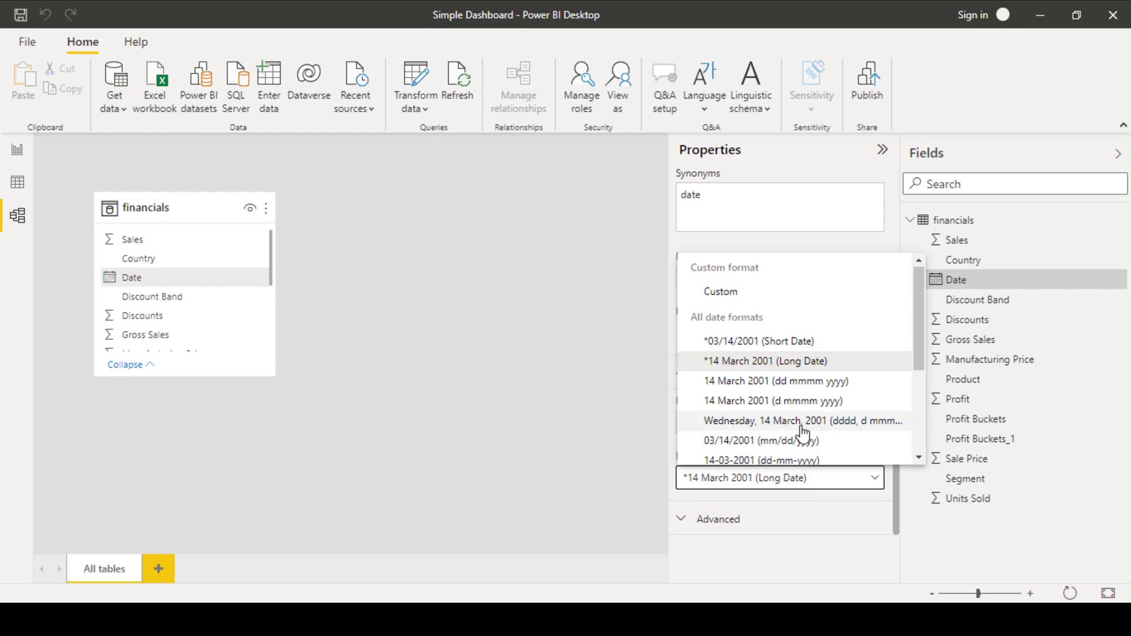
scroll(798, 412, "down", 3)
scroll(796, 395, "down", 1)
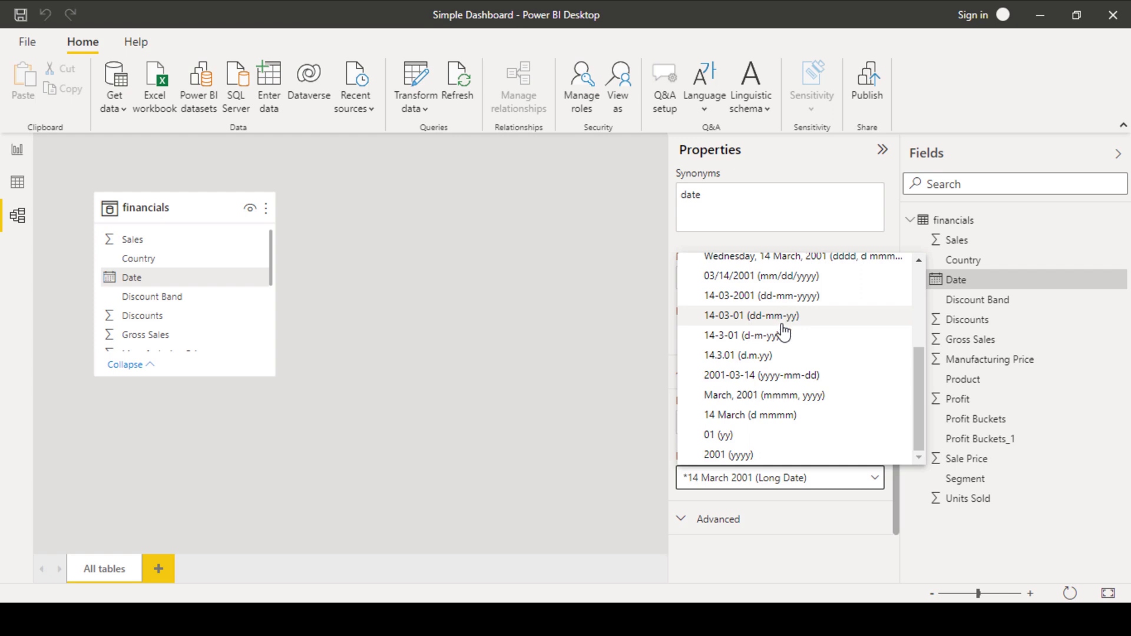
scroll(782, 411, "up", 3)
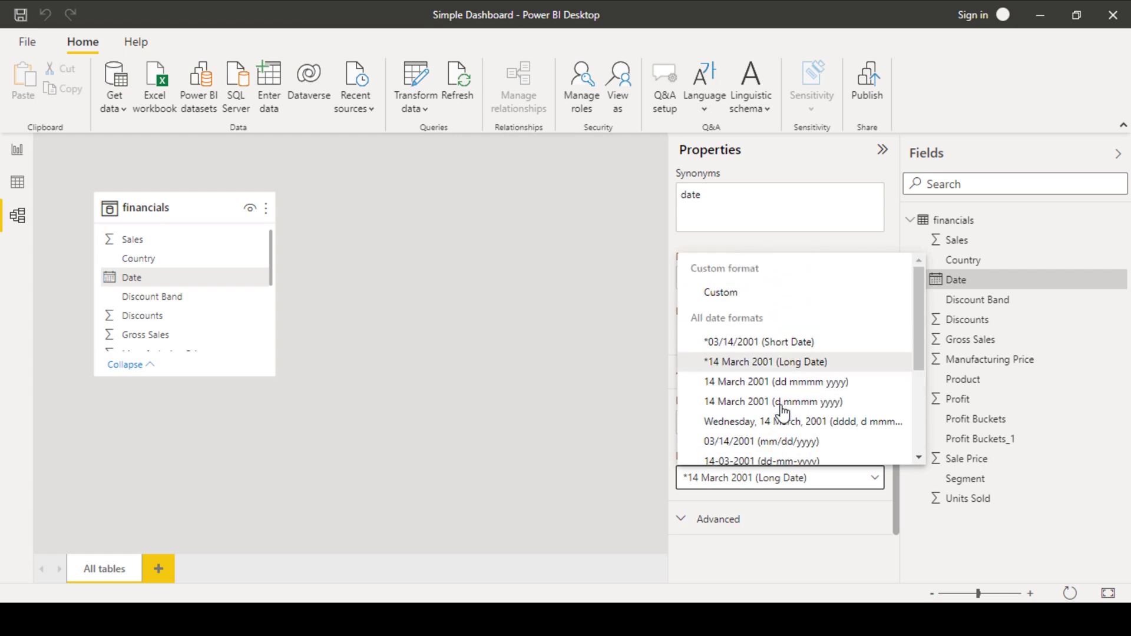
left_click(747, 293)
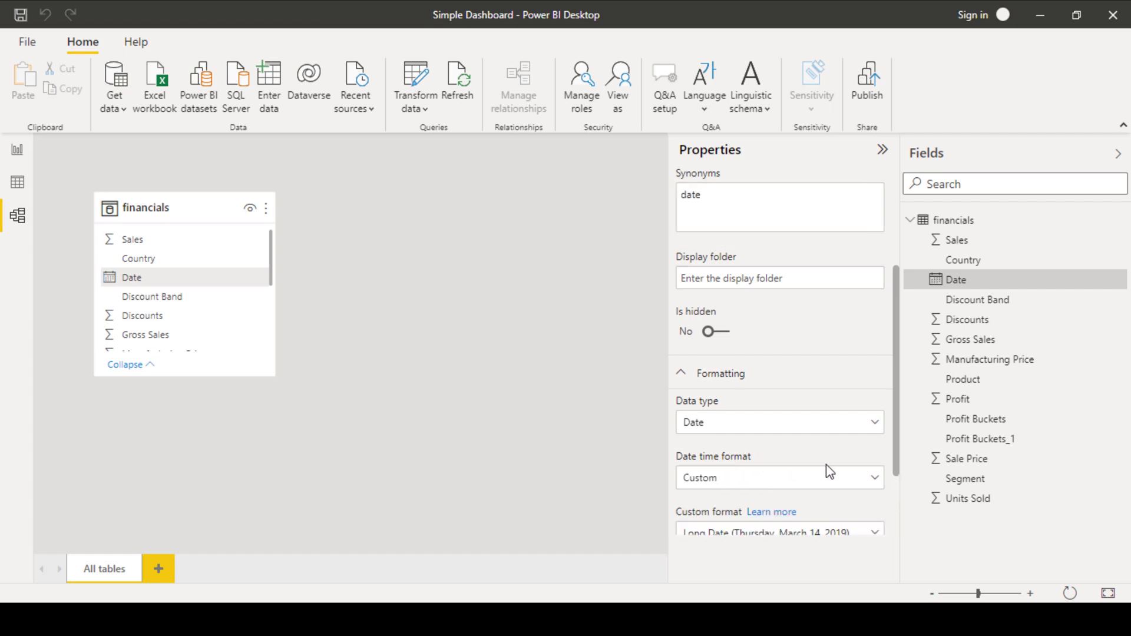
scroll(731, 467, "down", 2)
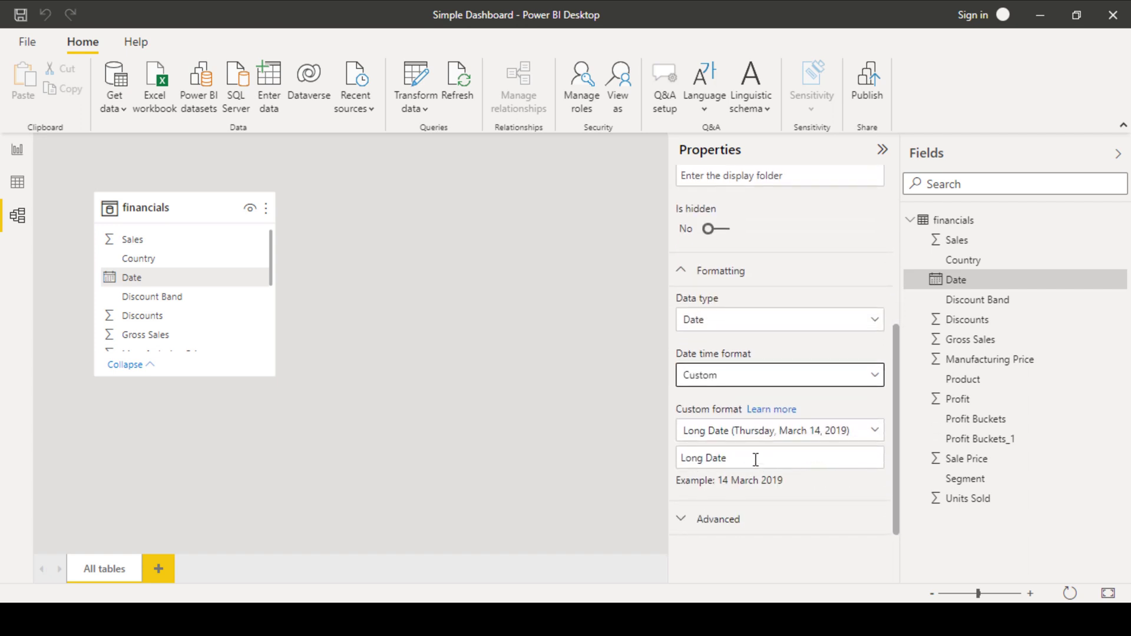
left_click(755, 458)
type("mmm-yy")
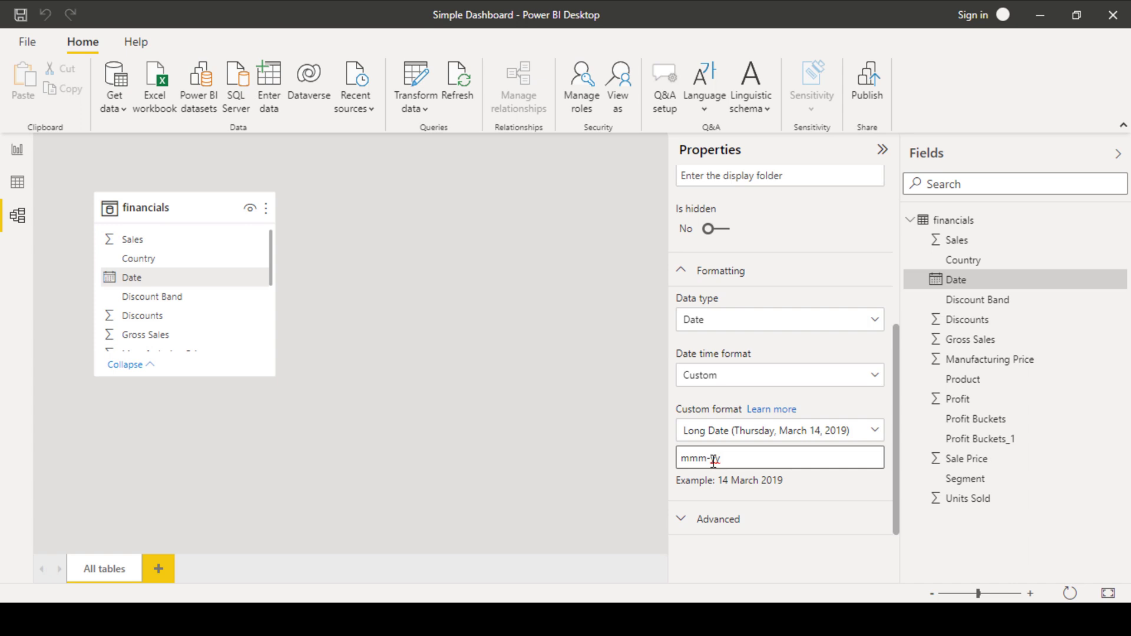
double_click(714, 461)
key("Return")
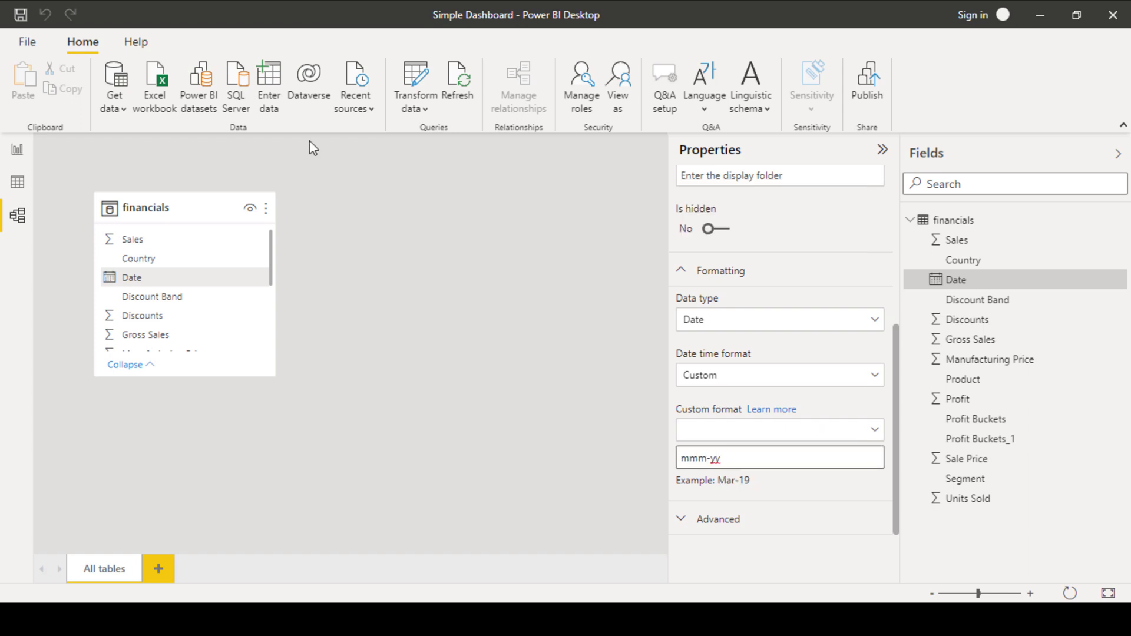
- Back on the report, narrow the Units Sold by Date chart from the left and shift Profit by Country right
left_click(17, 149)
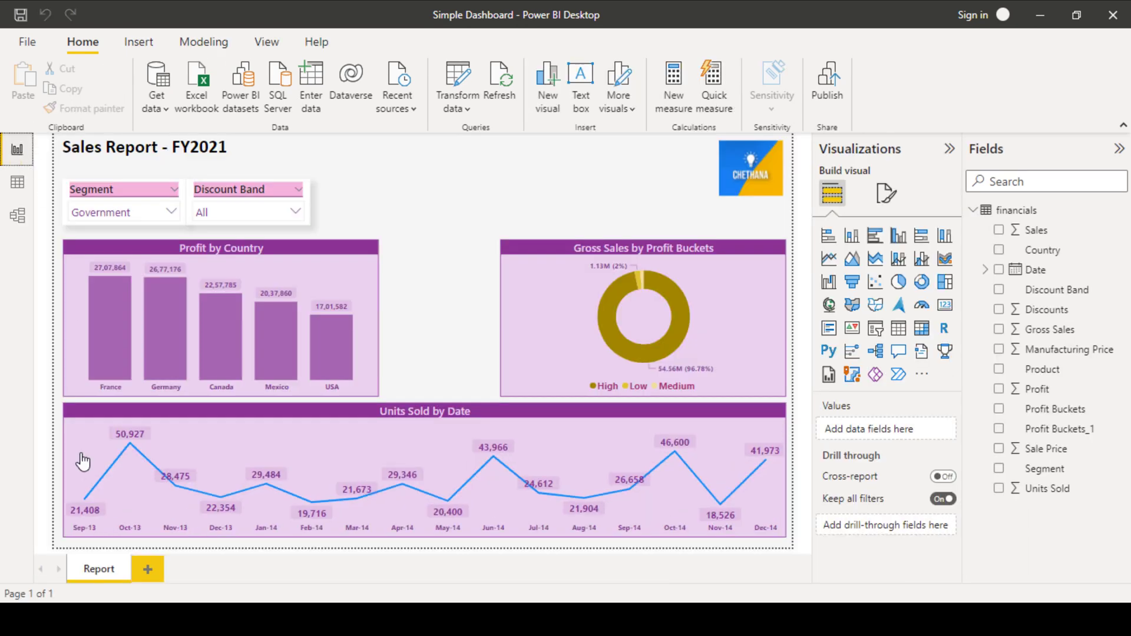
mouse_move(534, 477)
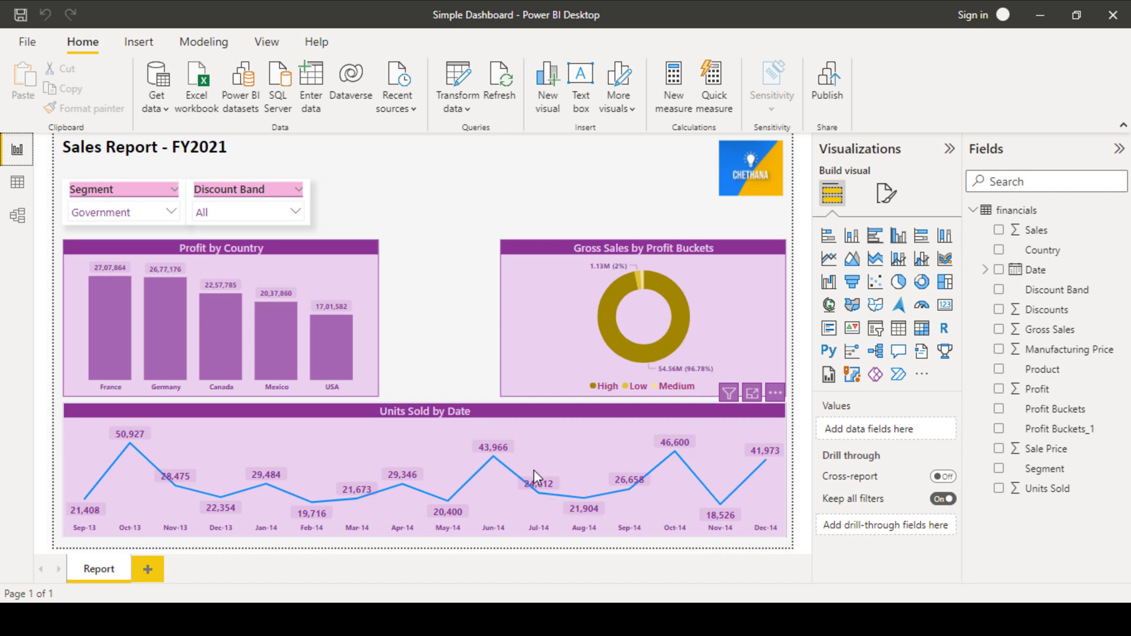
left_click(508, 330)
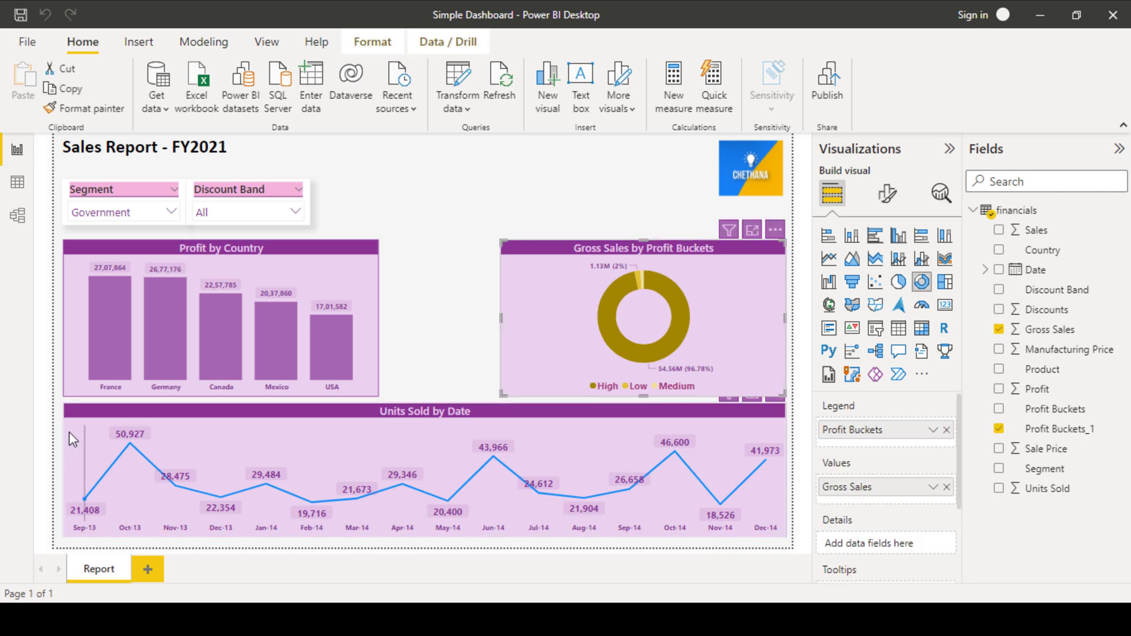
left_click(65, 460)
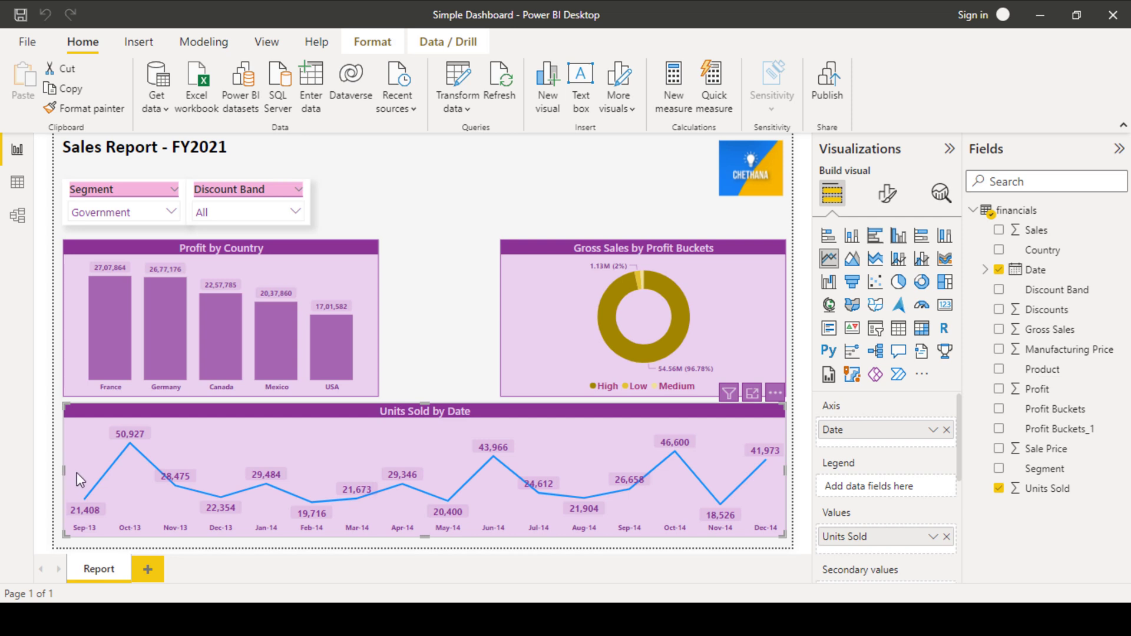
left_click_drag(77, 473, 182, 474)
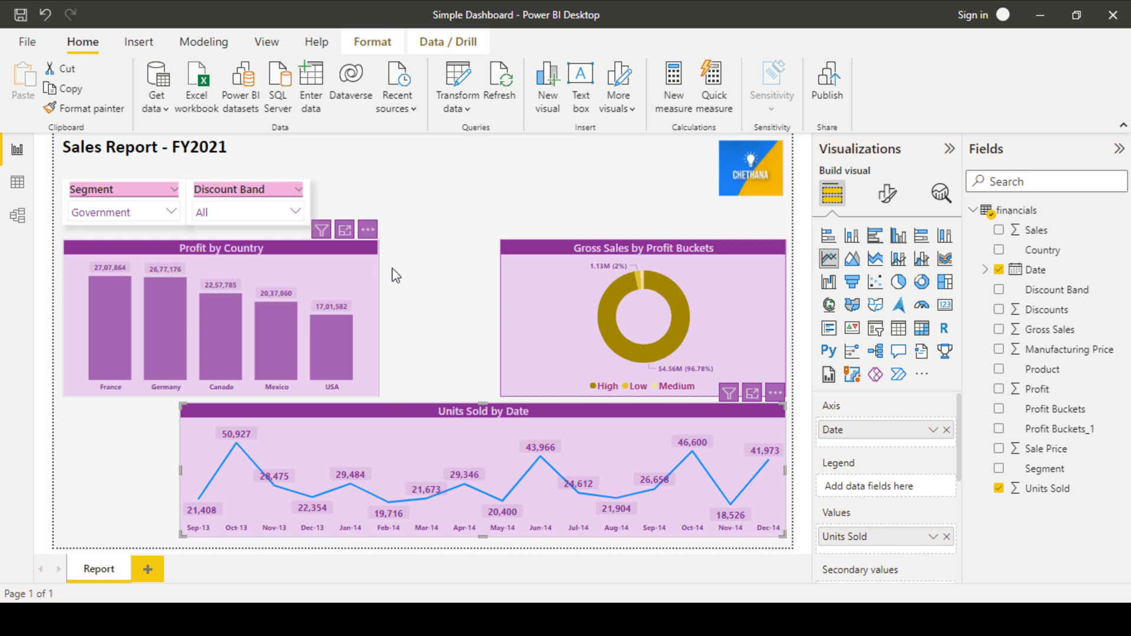
left_click_drag(369, 268, 477, 267)
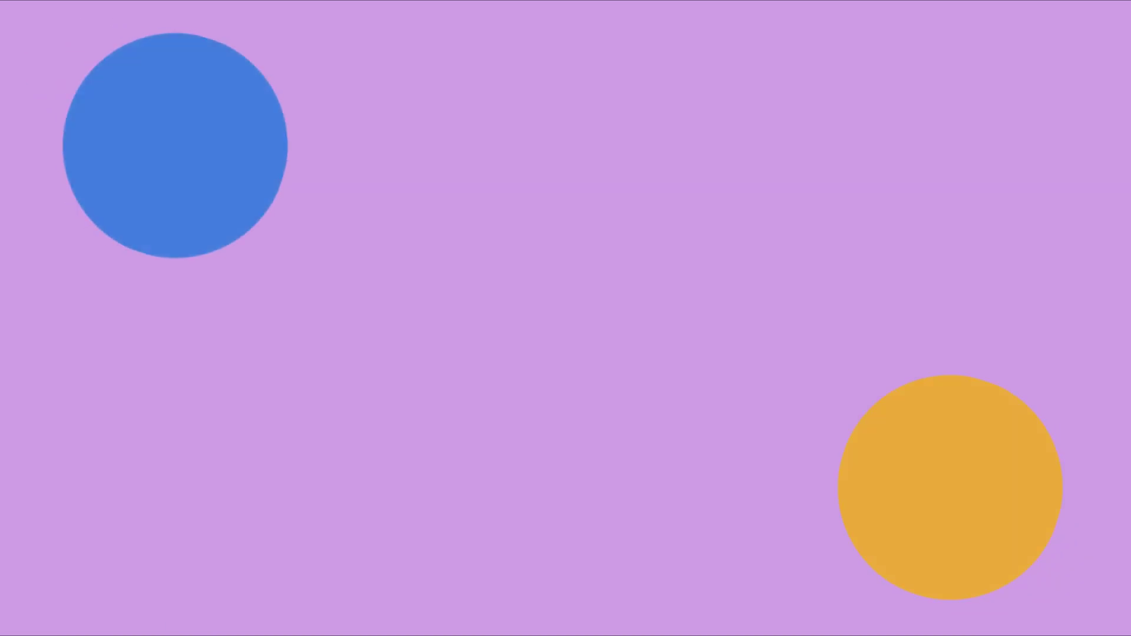